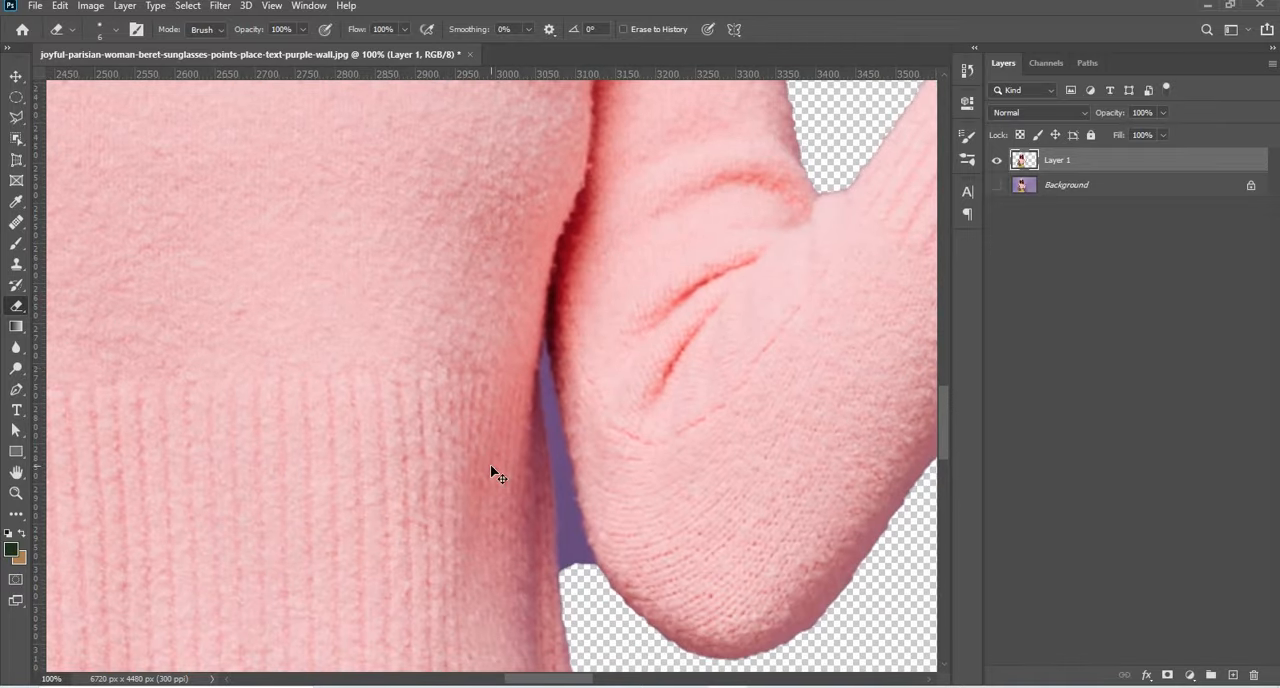
Erase the leftover purple background in the gap between the woman's torso and her bent arm, enlarging the eraser to 15.
{"action": "scroll", "coordinate": [490, 466], "scroll_direction": "up", "scroll_amount": 2}
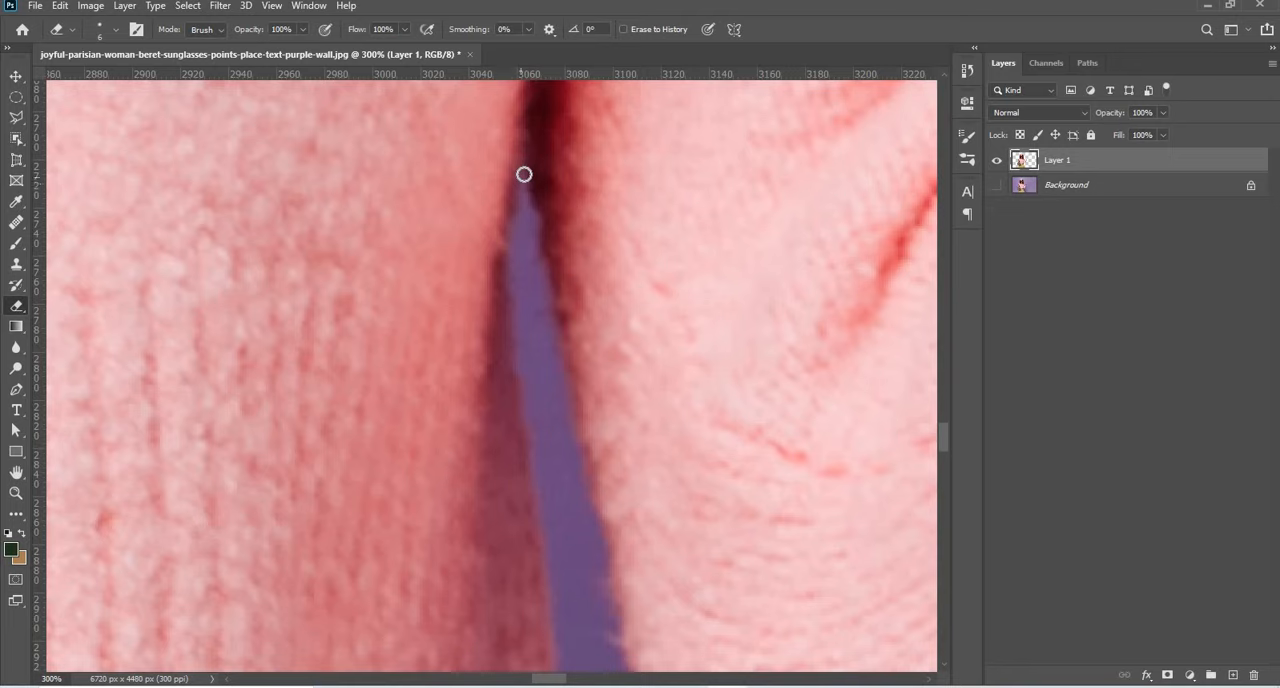
{"action": "left_click_drag", "start_coordinate": [524, 170], "coordinate": [533, 463]}
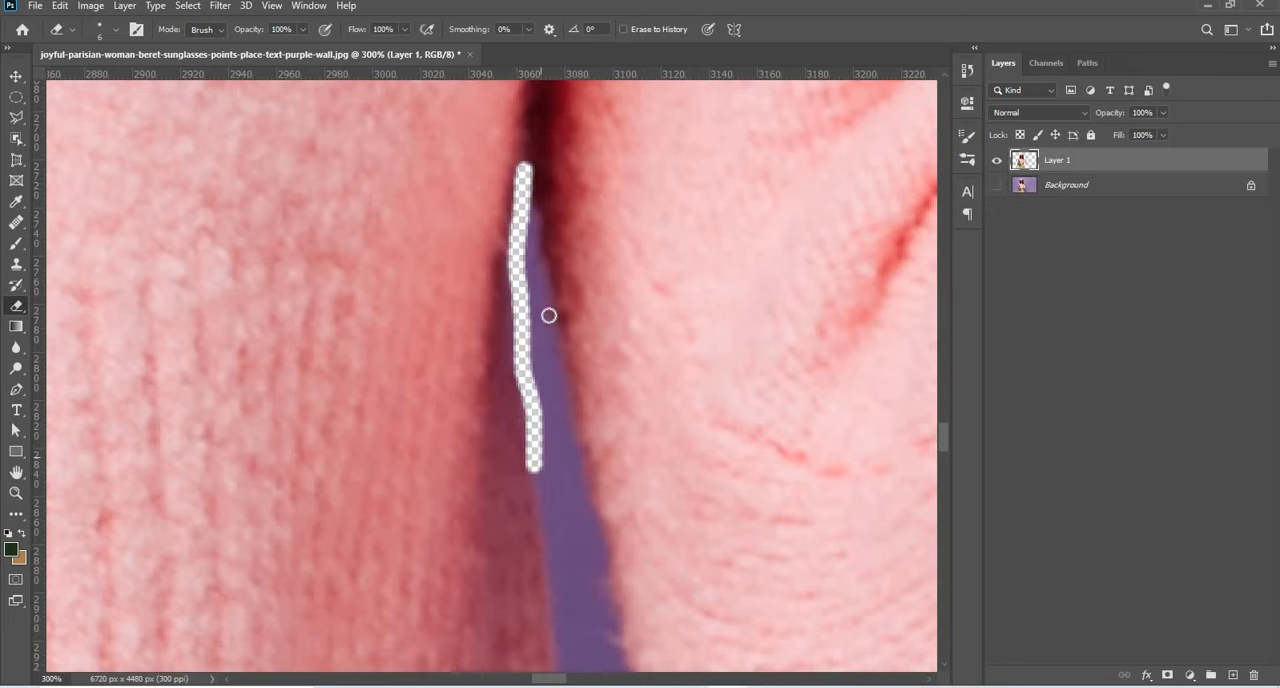
{"action": "scroll", "coordinate": [540, 330], "scroll_direction": "down", "scroll_amount": 3}
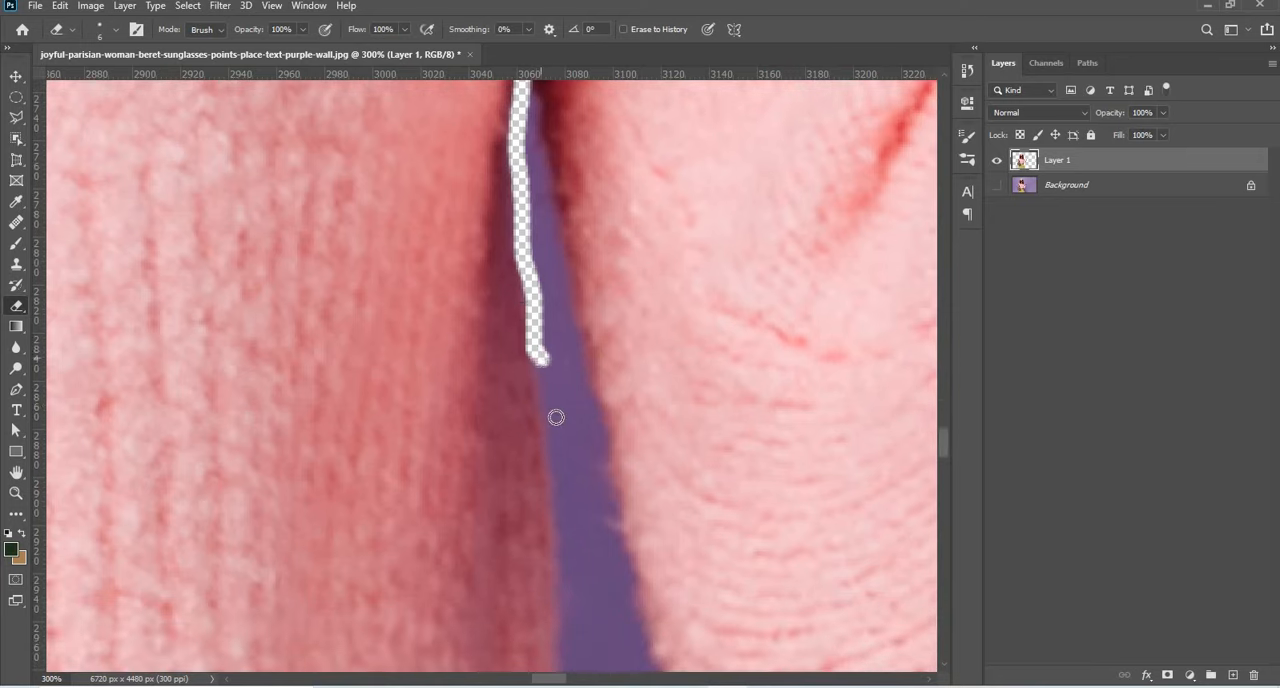
{"action": "left_click_drag", "start_coordinate": [537, 355], "coordinate": [565, 522]}
{"action": "scroll", "coordinate": [541, 134], "scroll_direction": "up", "scroll_amount": 1}
{"action": "mouse_move", "coordinate": [530, 130]}
{"action": "left_mouse_down"}
{"action": "mouse_move", "coordinate": [541, 189]}
{"action": "mouse_move", "coordinate": [527, 123]}
{"action": "mouse_move", "coordinate": [645, 557]}
{"action": "mouse_move", "coordinate": [674, 606]}
{"action": "mouse_move", "coordinate": [581, 638]}
{"action": "mouse_move", "coordinate": [568, 554]}
{"action": "left_mouse_up"}
{"action": "scroll", "coordinate": [528, 128], "scroll_direction": "down", "scroll_amount": 4}
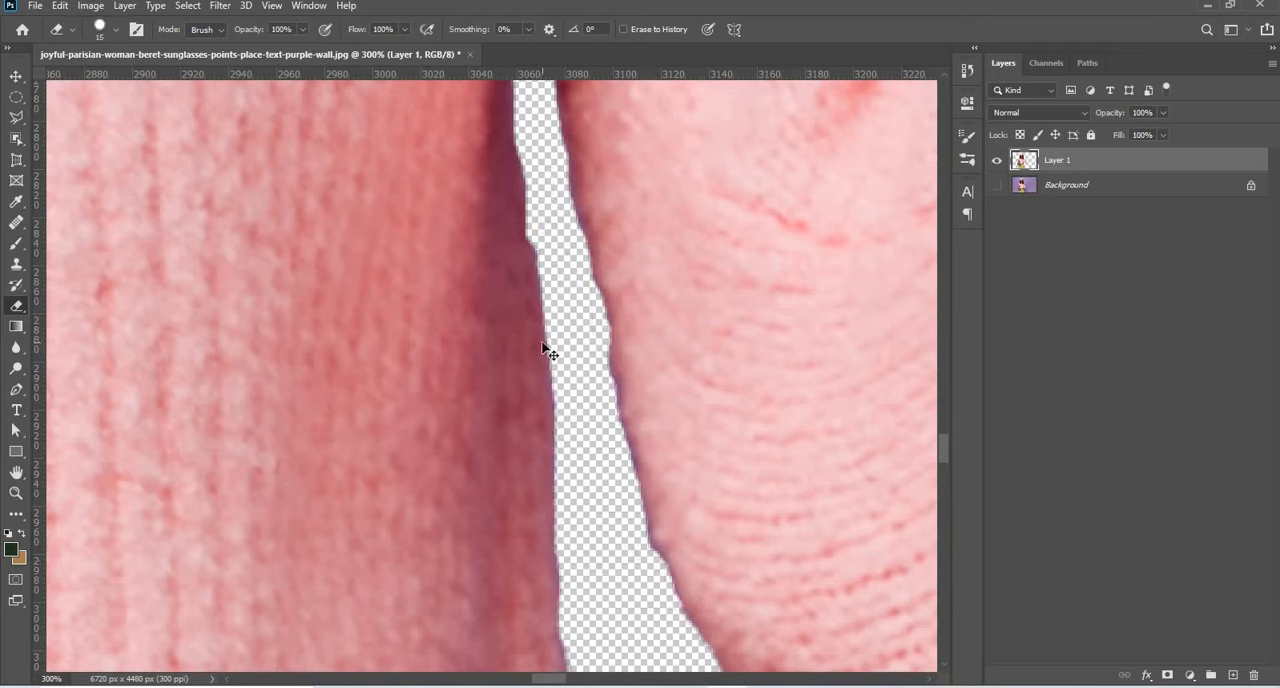
{"action": "scroll", "coordinate": [547, 349], "scroll_direction": "down", "scroll_amount": 9}
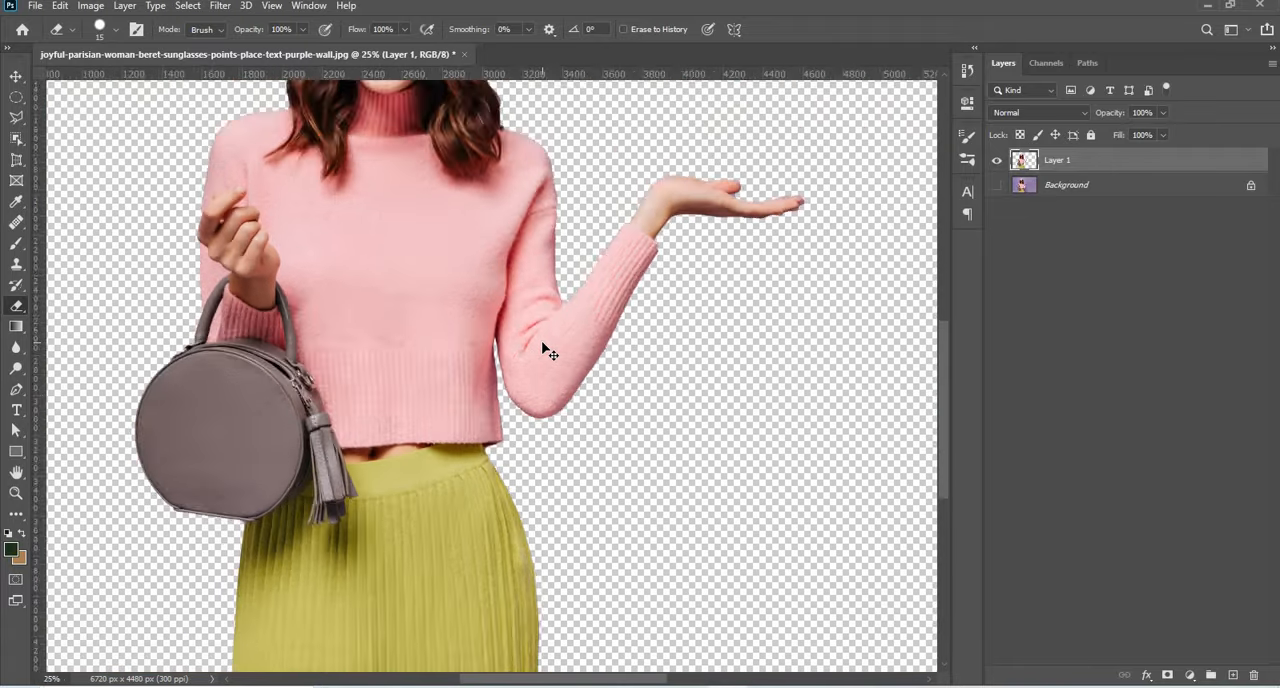
{"action": "scroll", "coordinate": [543, 347], "scroll_direction": "down", "scroll_amount": 1}
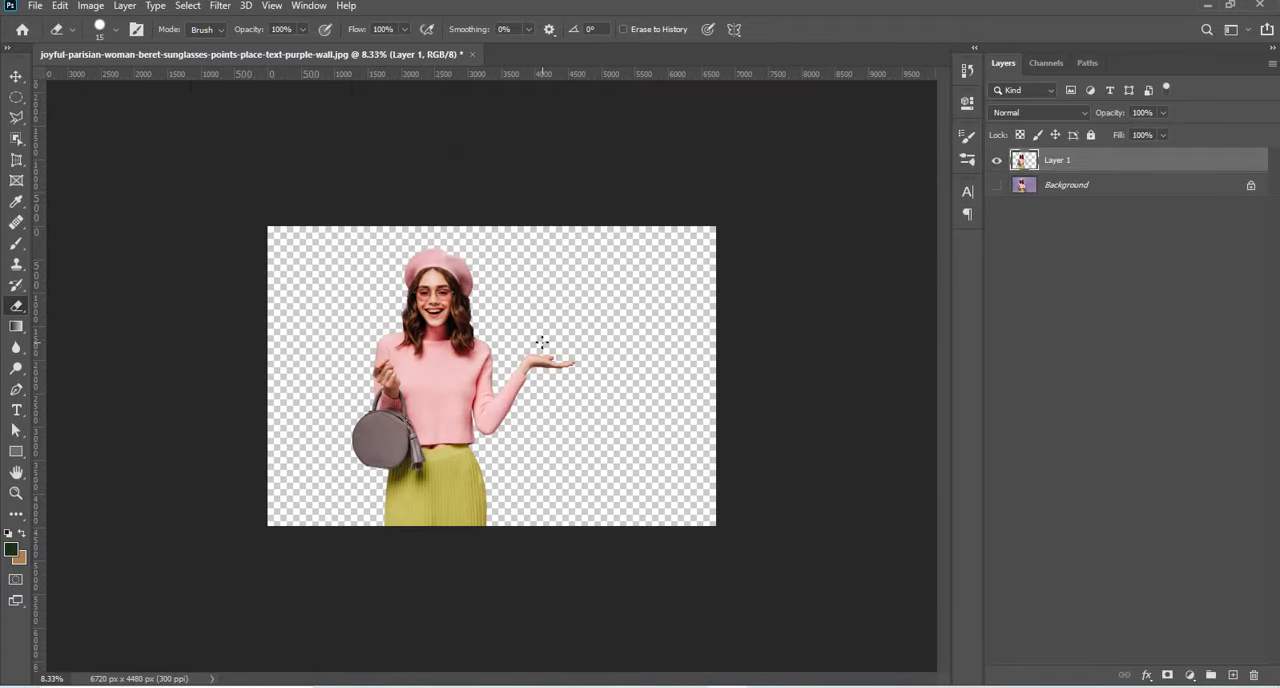
Create a new 2000 x 2000 px RGB document with a white background and a resolution of 300 pixels/inch.
{"action": "left_click", "coordinate": [36, 8]}
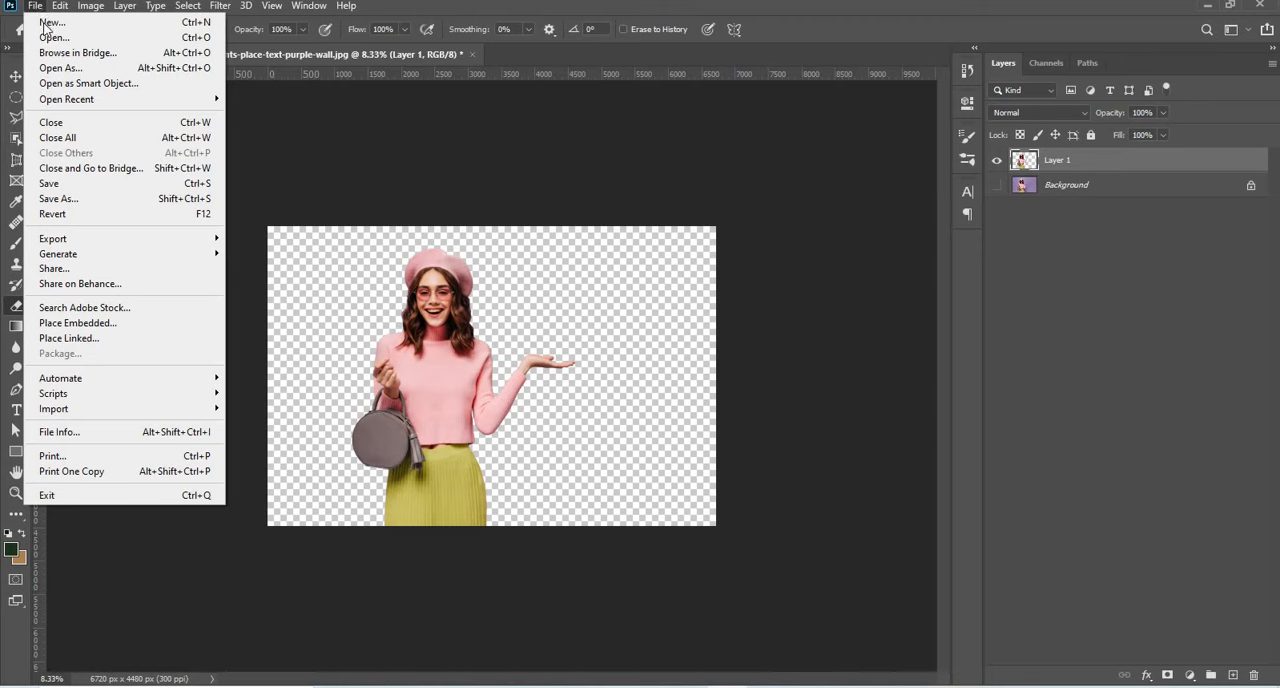
{"action": "left_click", "coordinate": [52, 24]}
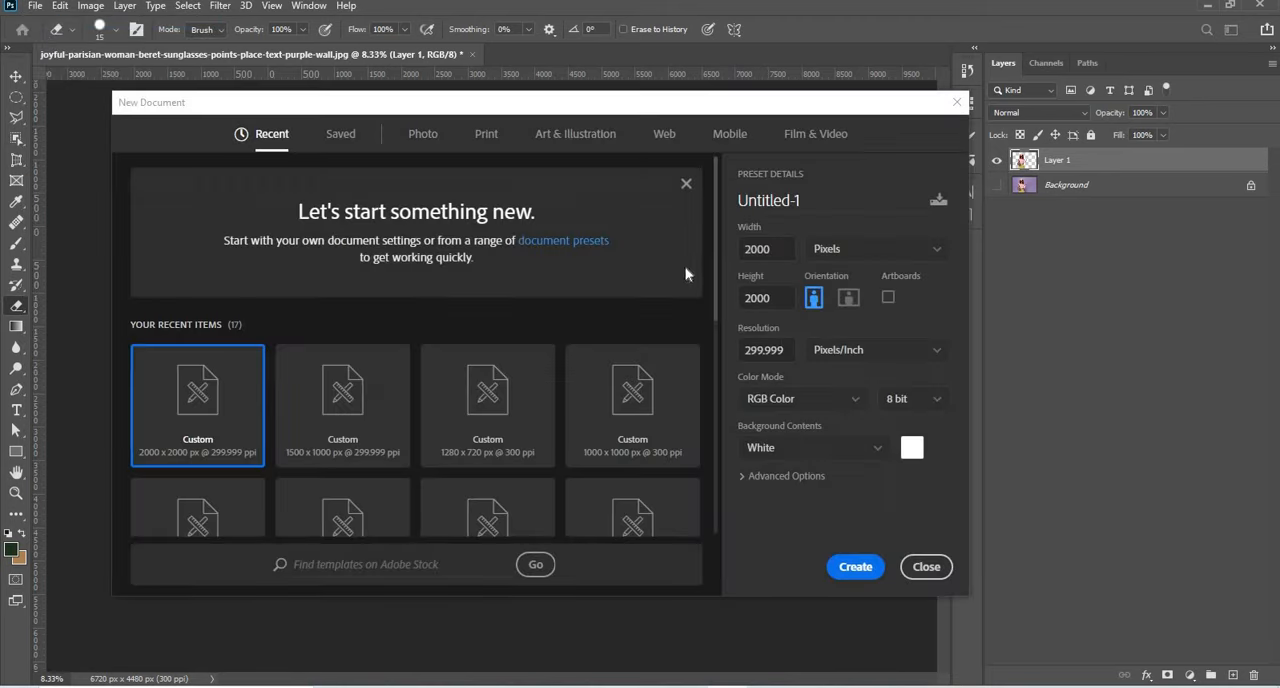
{"action": "left_click", "coordinate": [761, 249]}
{"action": "key", "text": "Tab"}
{"action": "key", "text": "Tab"}
{"action": "type", "text": "300"}
{"action": "left_click", "coordinate": [835, 569]}
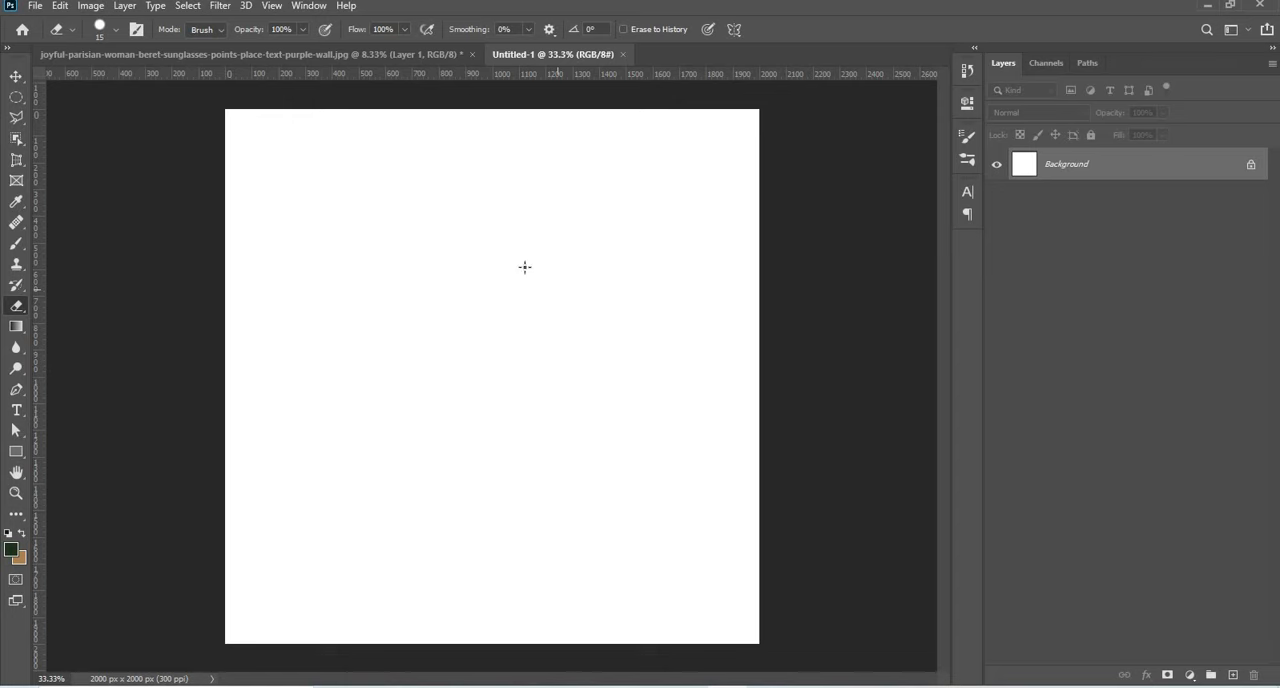
Copy the woman cutout layer from the photo document into the new square document with the Move tool.
{"action": "key", "text": "ctrl+minus"}
{"action": "left_click", "coordinate": [411, 53]}
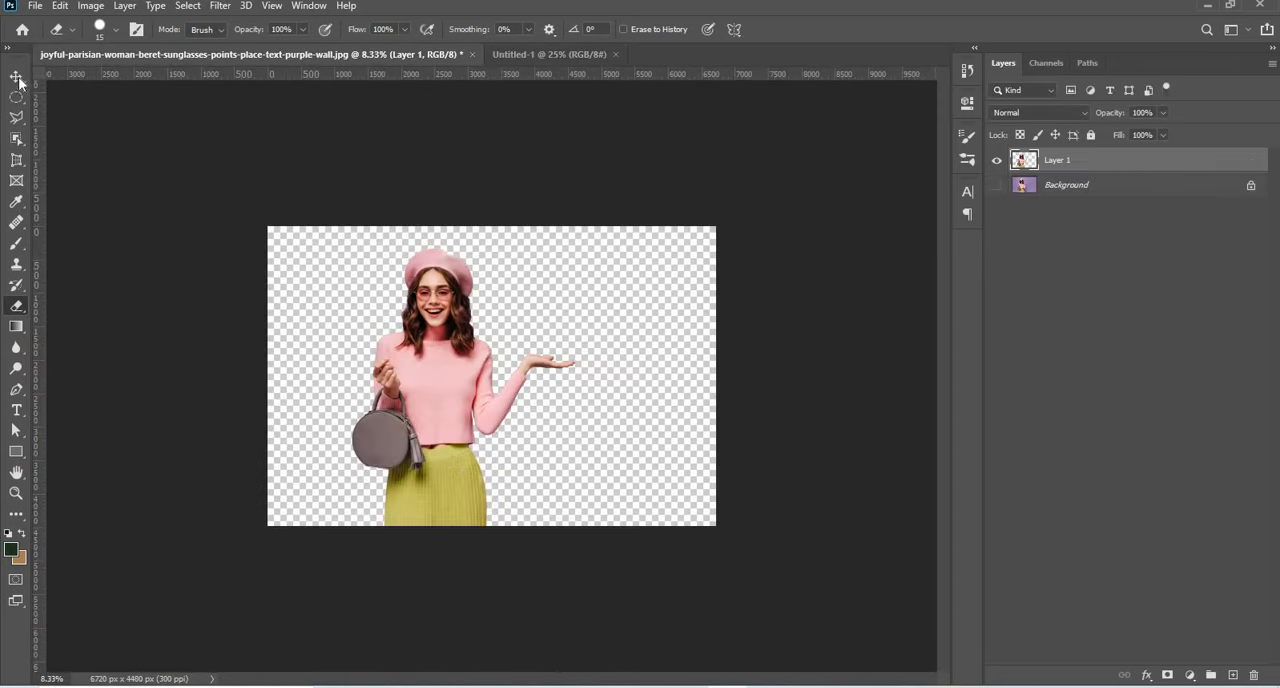
{"action": "left_click", "coordinate": [17, 77]}
{"action": "left_click_drag", "start_coordinate": [423, 388], "coordinate": [547, 53]}
{"action": "left_click_drag", "start_coordinate": [531, 269], "coordinate": [513, 381]}
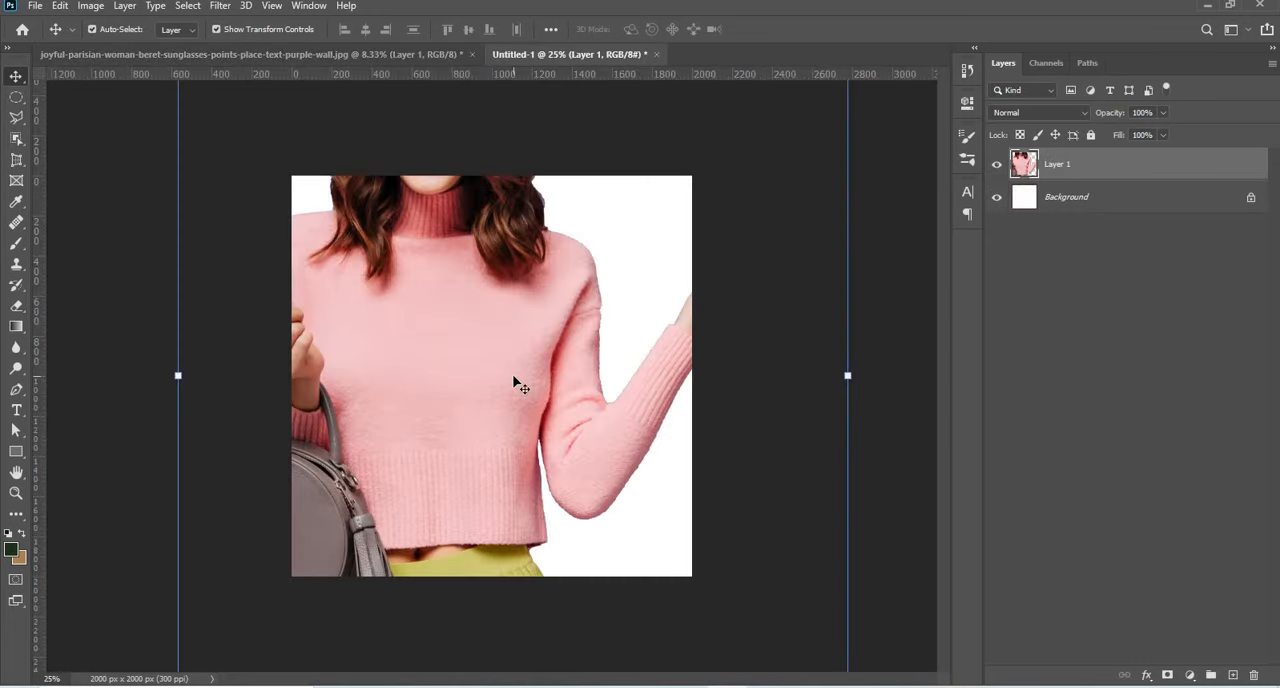
Scale the woman cutout to 44.88% and position it slightly right of centre, with the skirt meeting the bottom edge of the canvas.
{"action": "key", "text": "ctrl+minus"}
{"action": "key", "text": "ctrl+minus"}
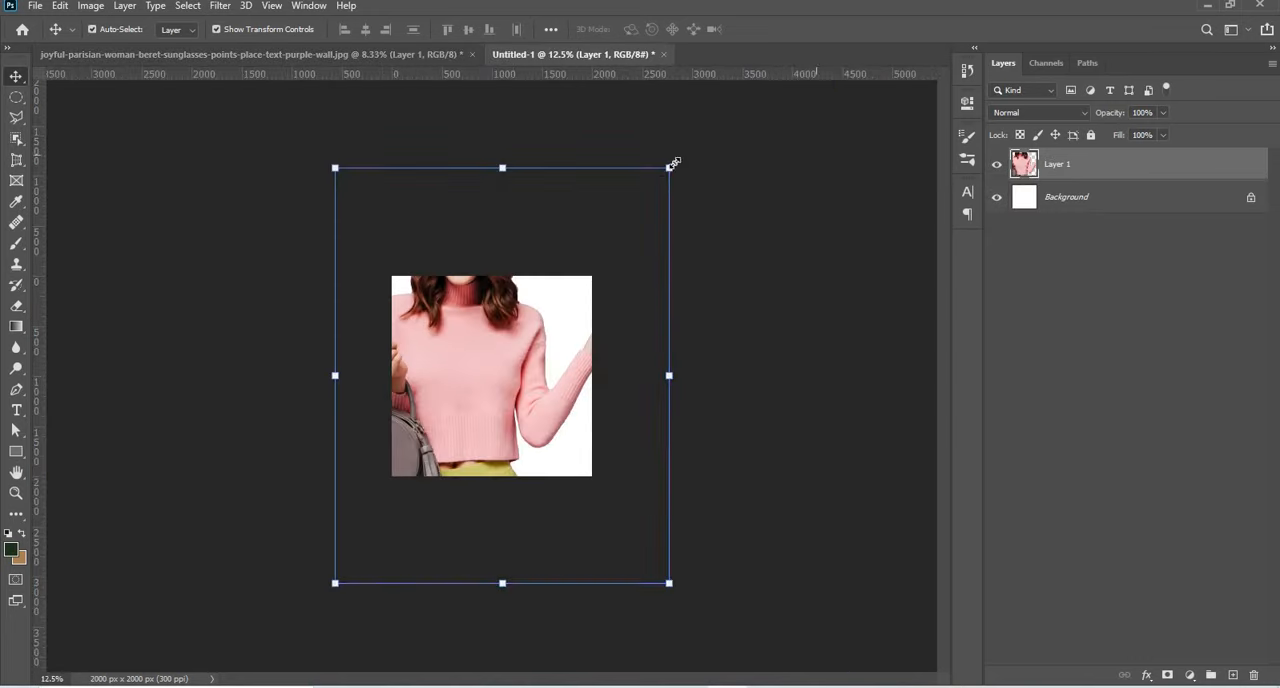
{"action": "left_click_drag", "start_coordinate": [669, 168], "coordinate": [527, 345]}
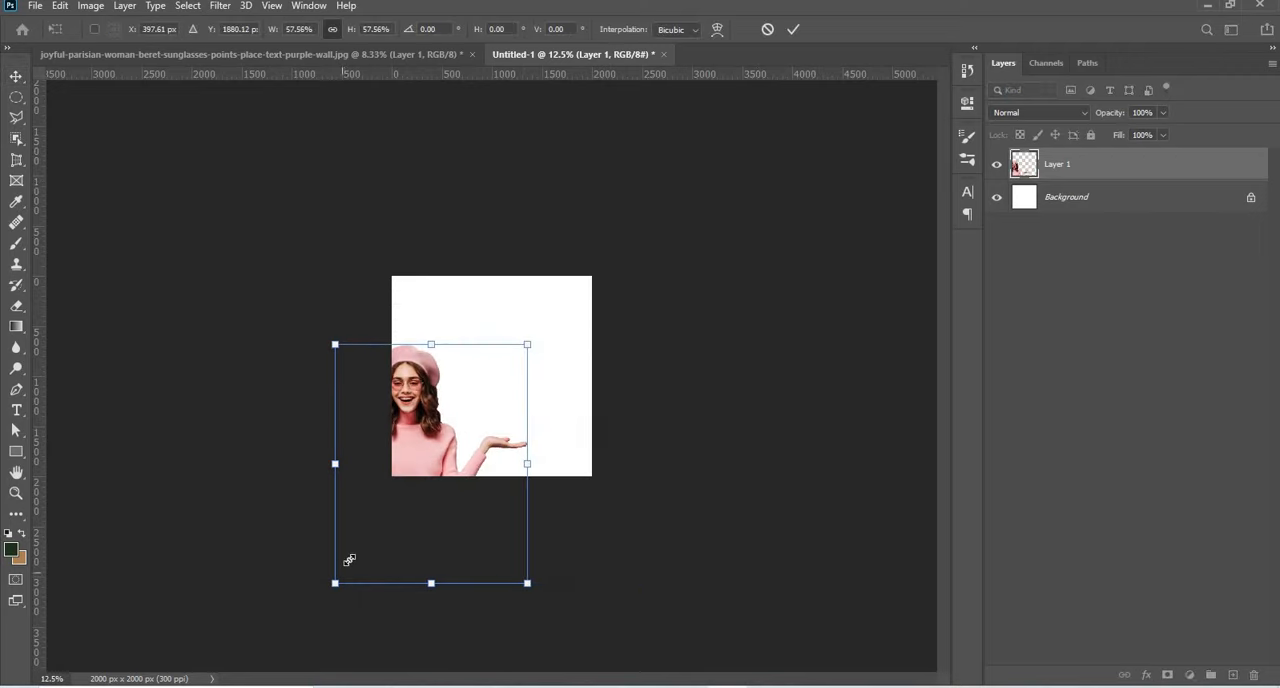
{"action": "left_click_drag", "start_coordinate": [349, 560], "coordinate": [365, 540]}
{"action": "left_click_drag", "start_coordinate": [396, 460], "coordinate": [467, 381]}
{"action": "left_click_drag", "start_coordinate": [598, 267], "coordinate": [573, 297]}
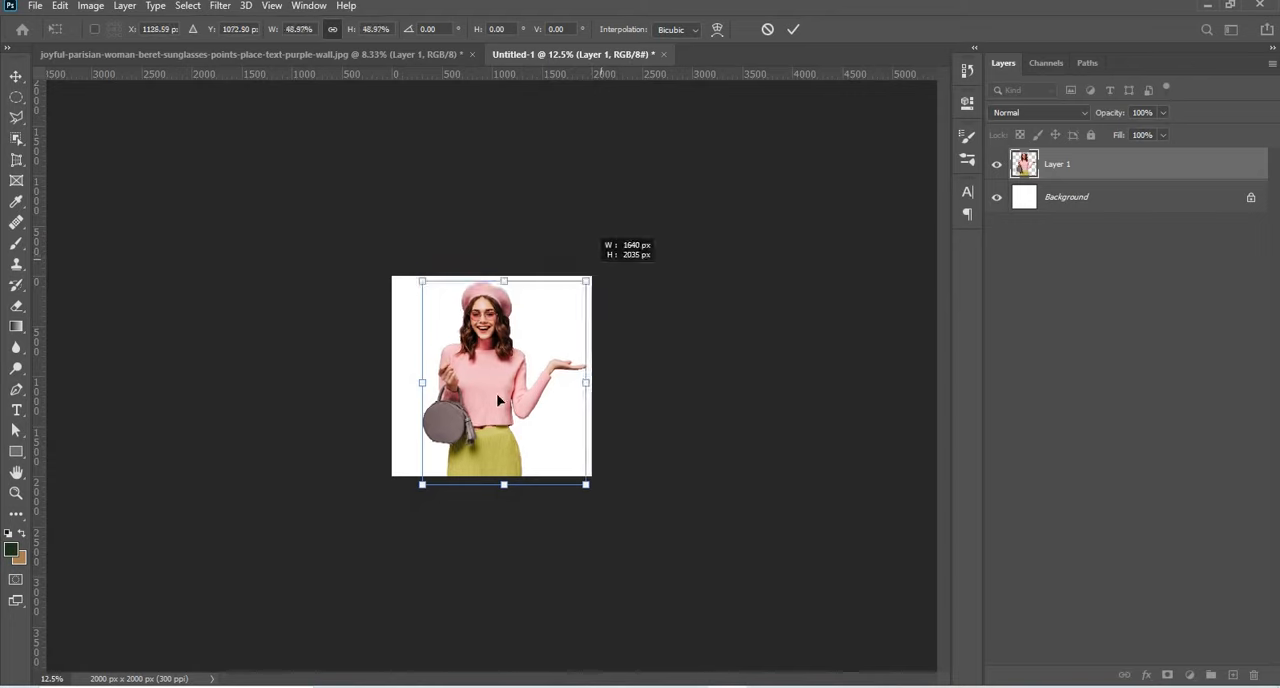
{"action": "left_click_drag", "start_coordinate": [503, 400], "coordinate": [514, 394]}
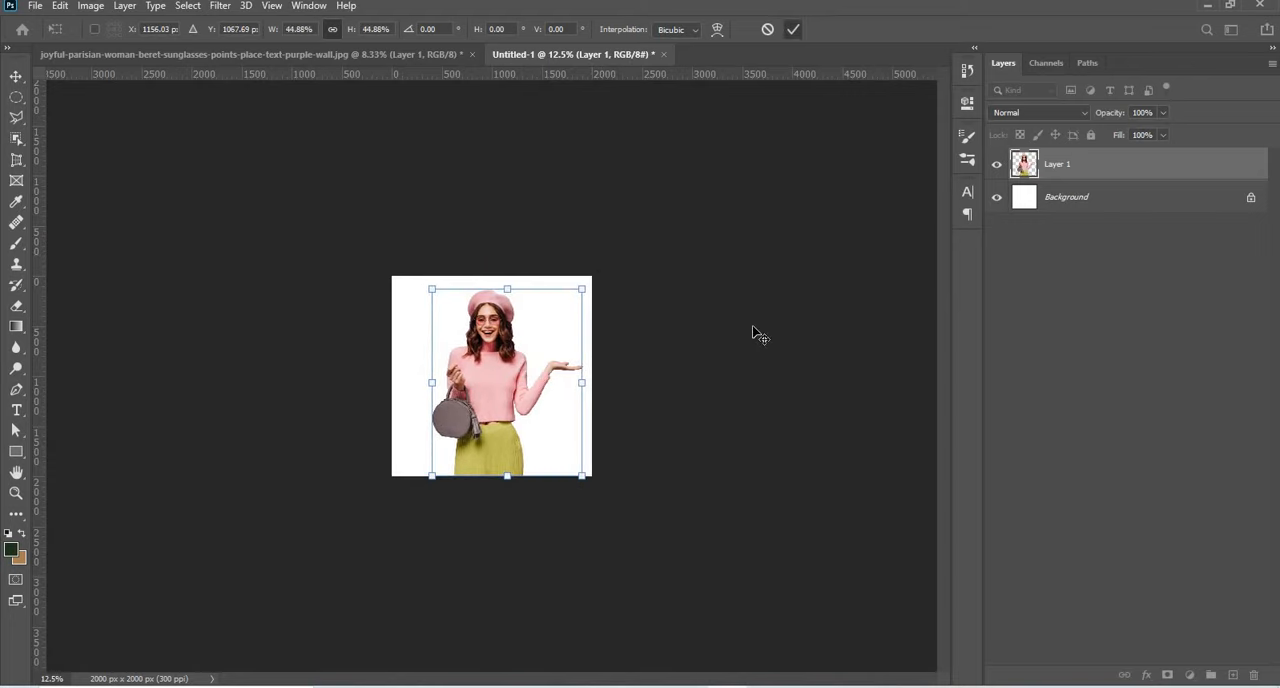
{"action": "key", "text": "Return"}
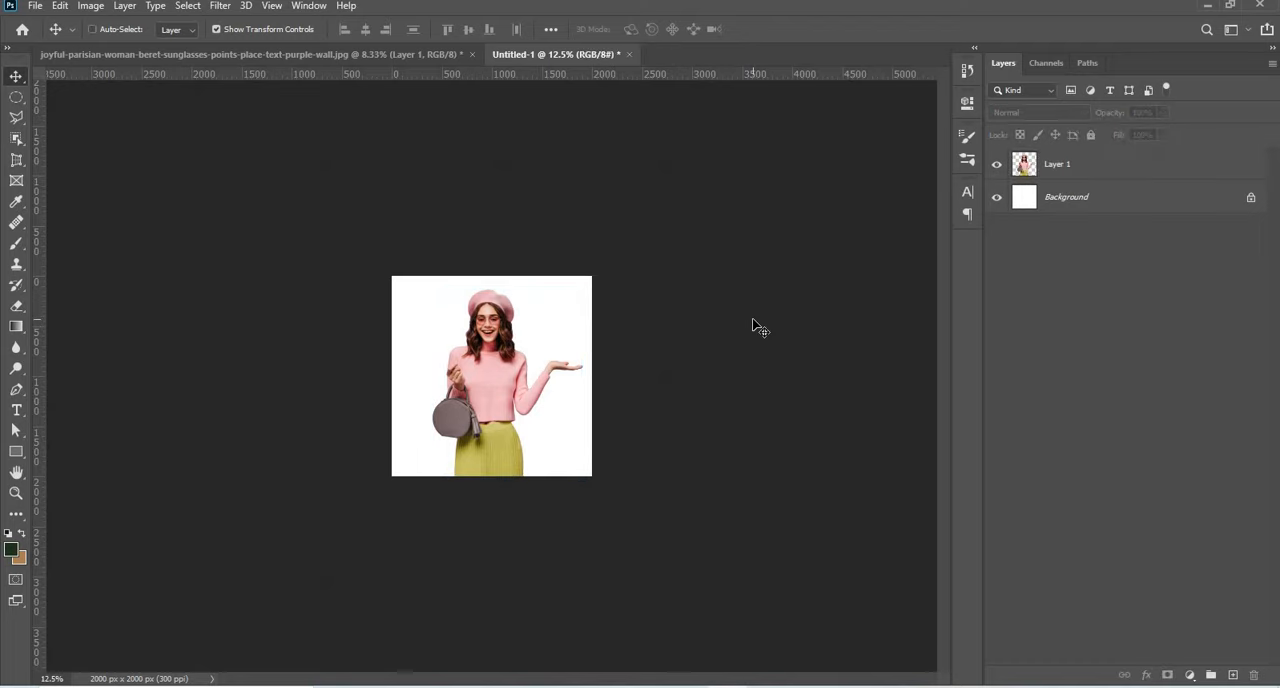
Add a Solid Color fill layer in mid grey #797979.
{"action": "key", "text": "ctrl+plus"}
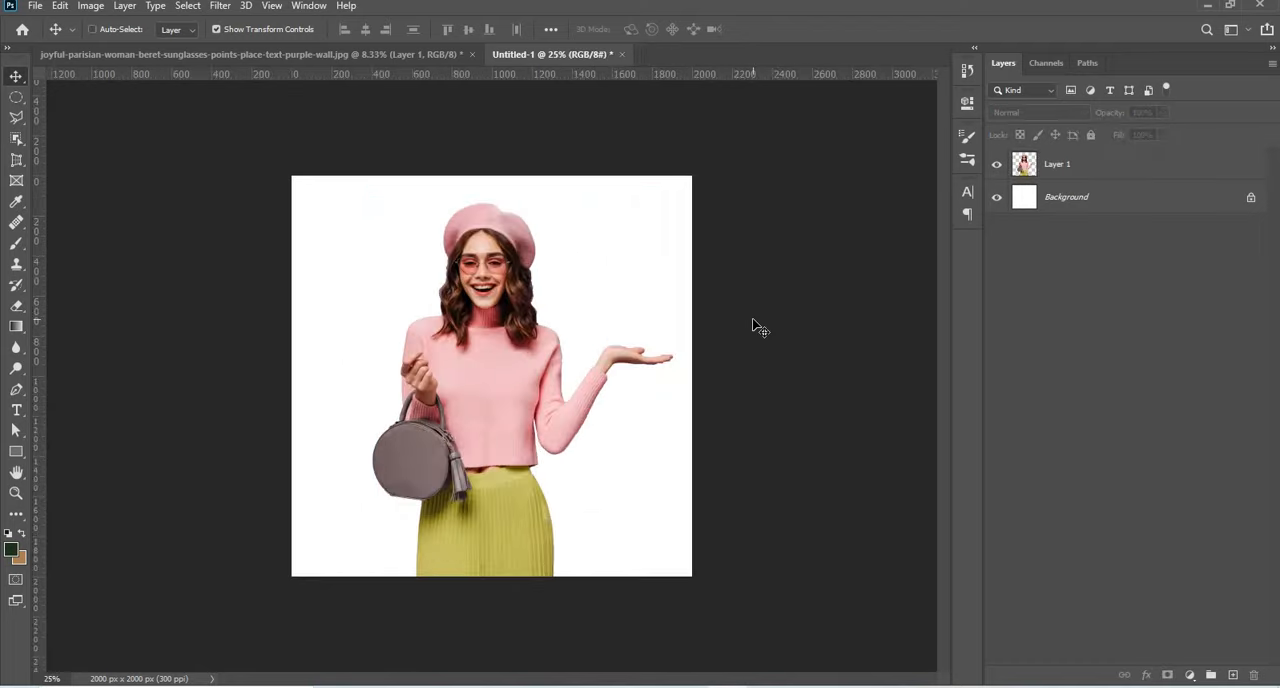
{"action": "key", "text": "ctrl+plus"}
{"action": "key", "text": "ctrl+minus"}
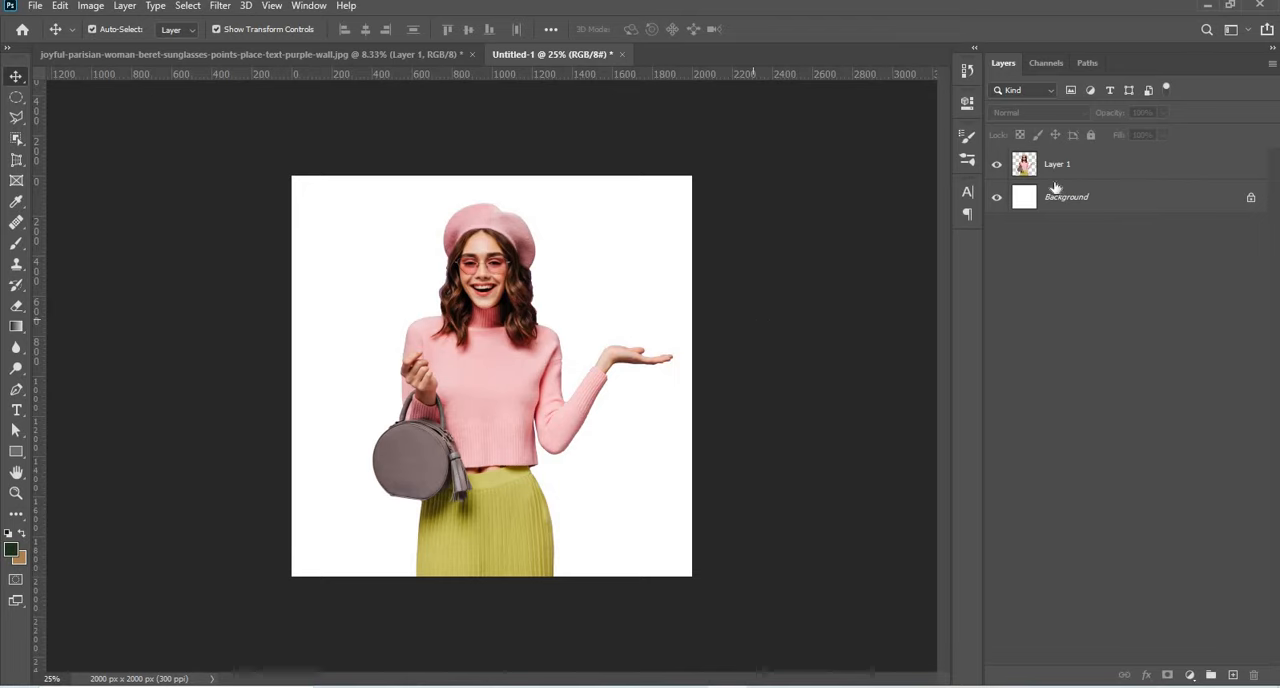
{"action": "left_click", "coordinate": [1095, 166]}
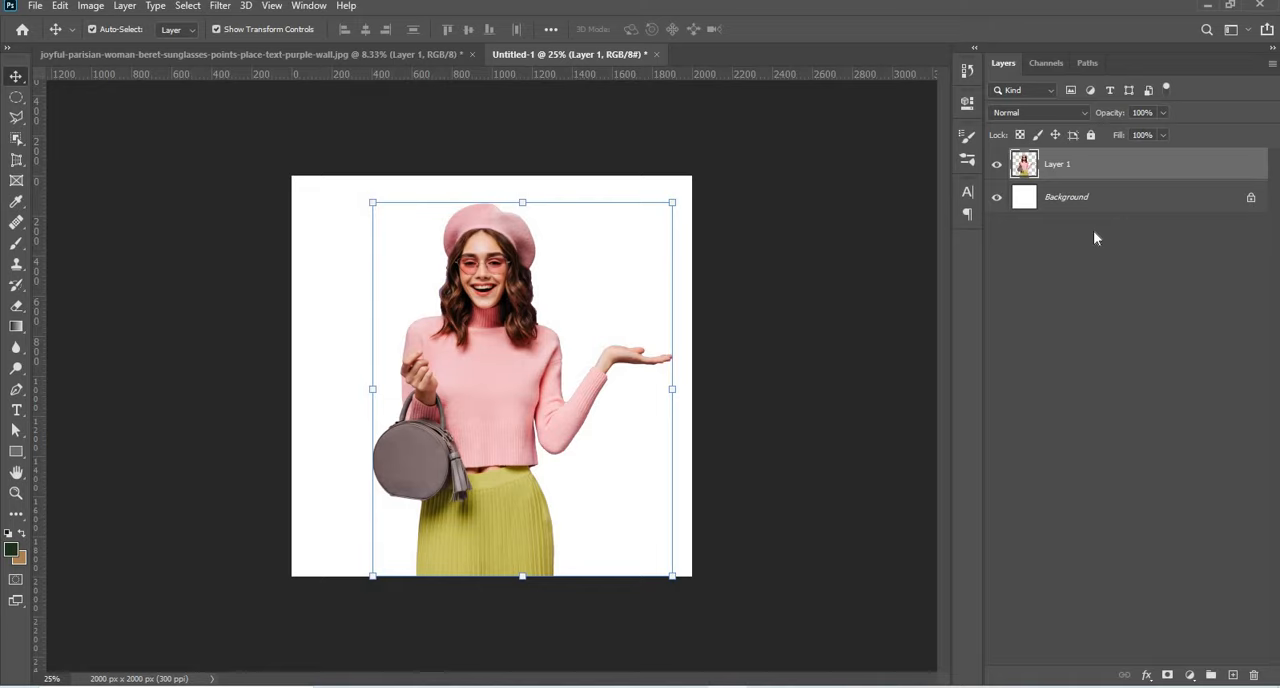
{"action": "left_click", "coordinate": [1189, 676]}
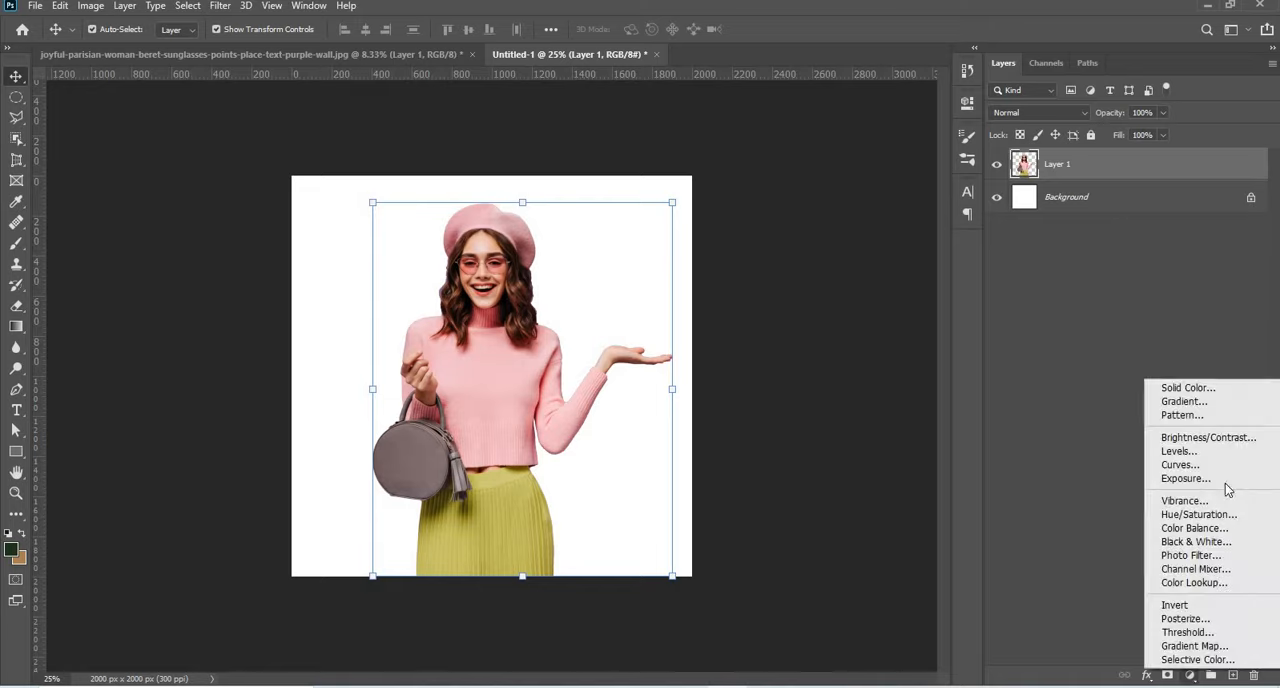
{"action": "left_click", "coordinate": [1241, 391]}
{"action": "left_click_drag", "start_coordinate": [1003, 187], "coordinate": [1055, 115]}
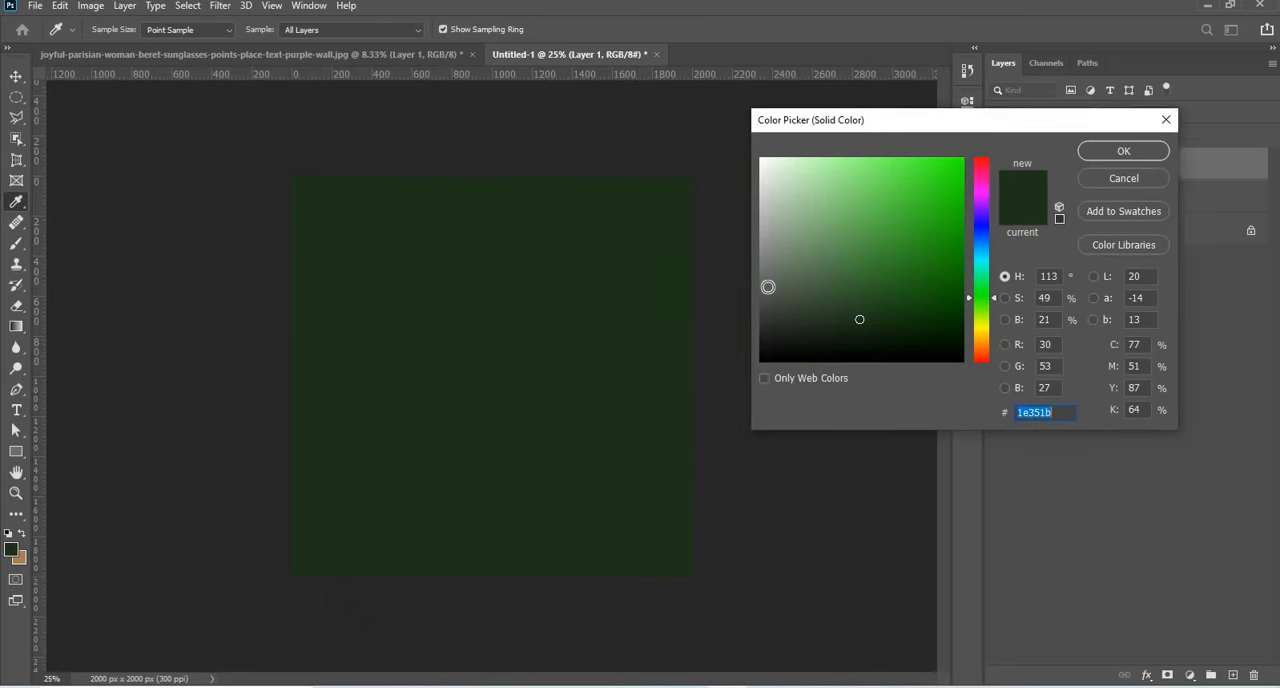
{"action": "left_click", "coordinate": [764, 292]}
{"action": "left_click_drag", "start_coordinate": [764, 296], "coordinate": [761, 266]}
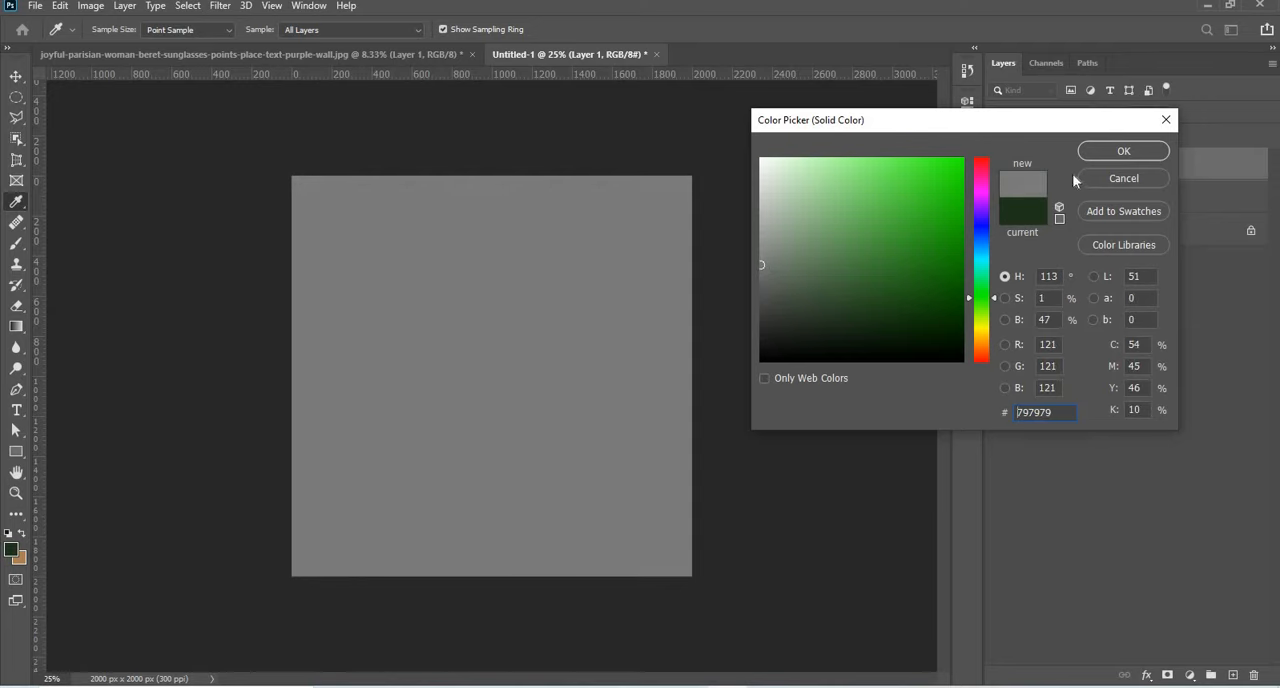
{"action": "left_click", "coordinate": [1110, 151]}
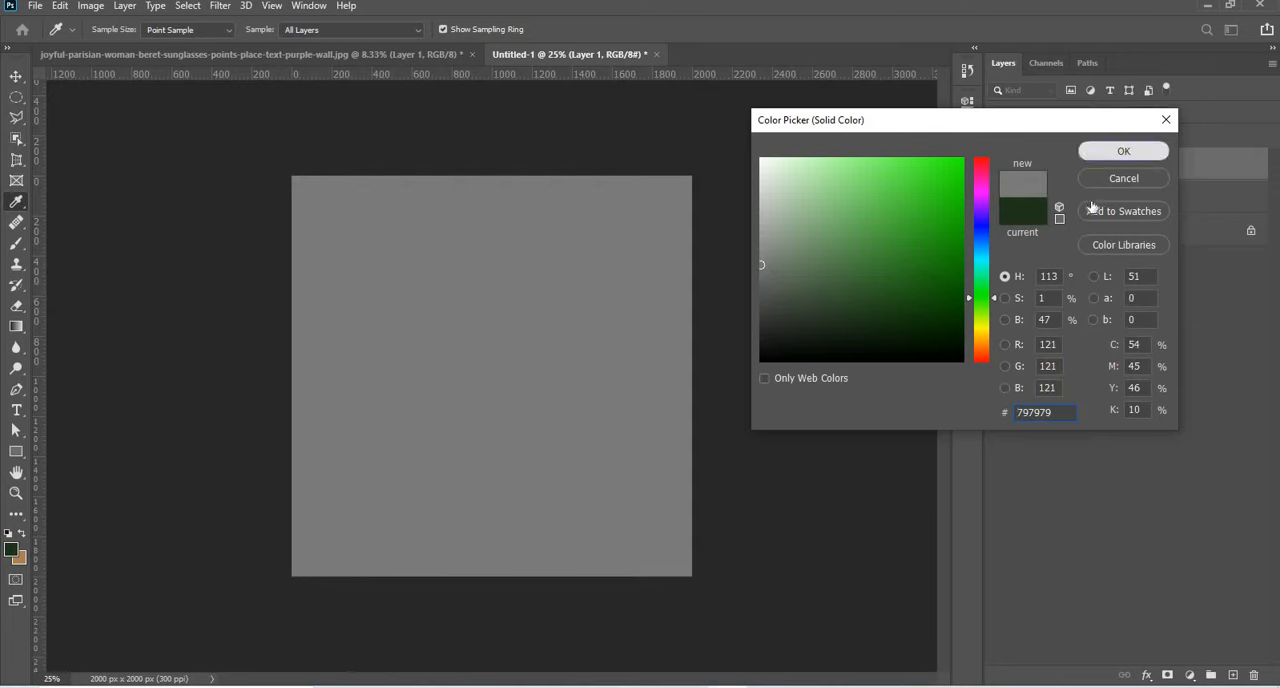
Move the grey fill layer beneath the woman cutout and add a new empty layer directly above the fill.
{"action": "left_click", "coordinate": [1092, 204]}
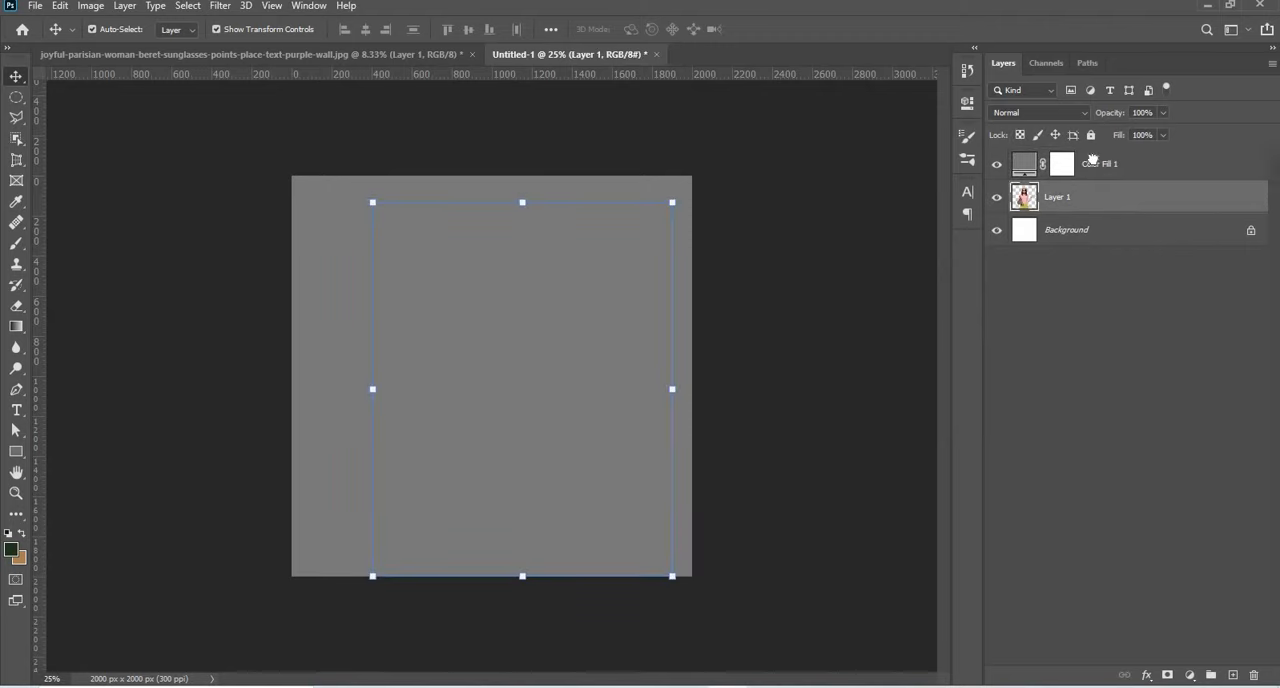
{"action": "left_click_drag", "start_coordinate": [1092, 160], "coordinate": [1093, 157]}
{"action": "left_click", "coordinate": [1230, 678], "text": "ctrl"}
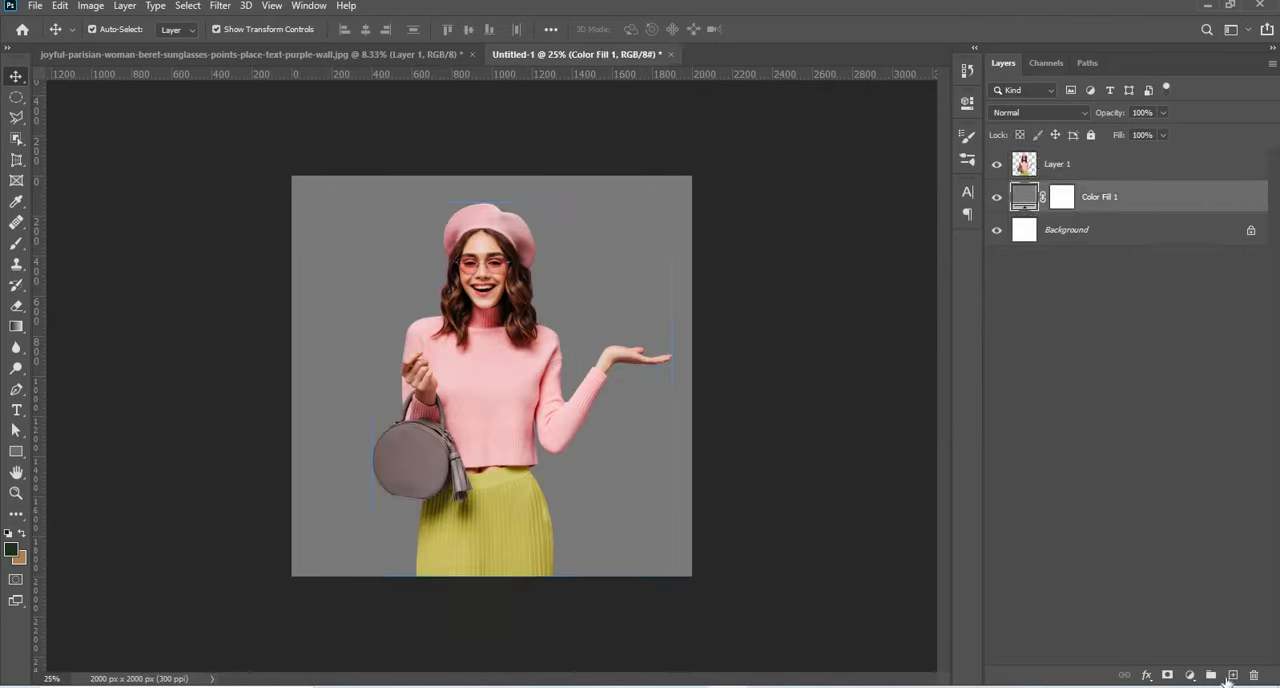
{"action": "left_click", "coordinate": [1234, 677]}
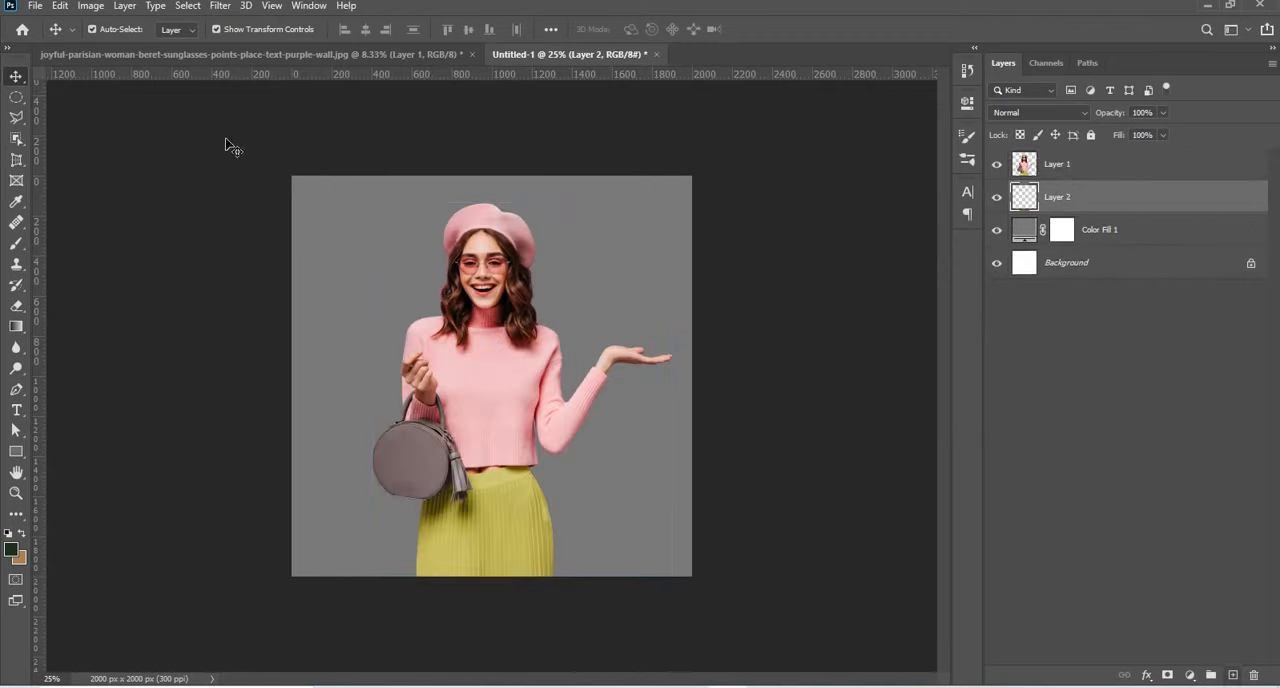
Select the upper-left half of the canvas with the Polygonal Lasso, cutting diagonally from the bottom-left corner to the top-right corner.
{"action": "left_click", "coordinate": [76, 134]}
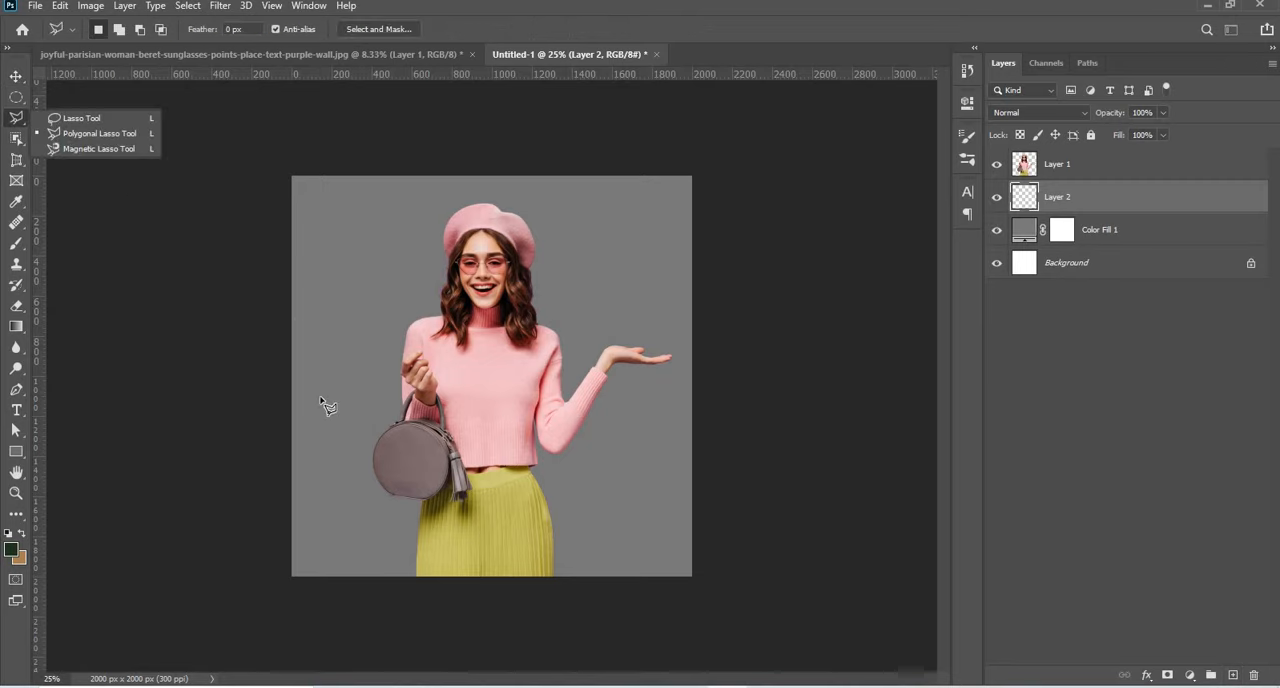
{"action": "left_click", "coordinate": [292, 576]}
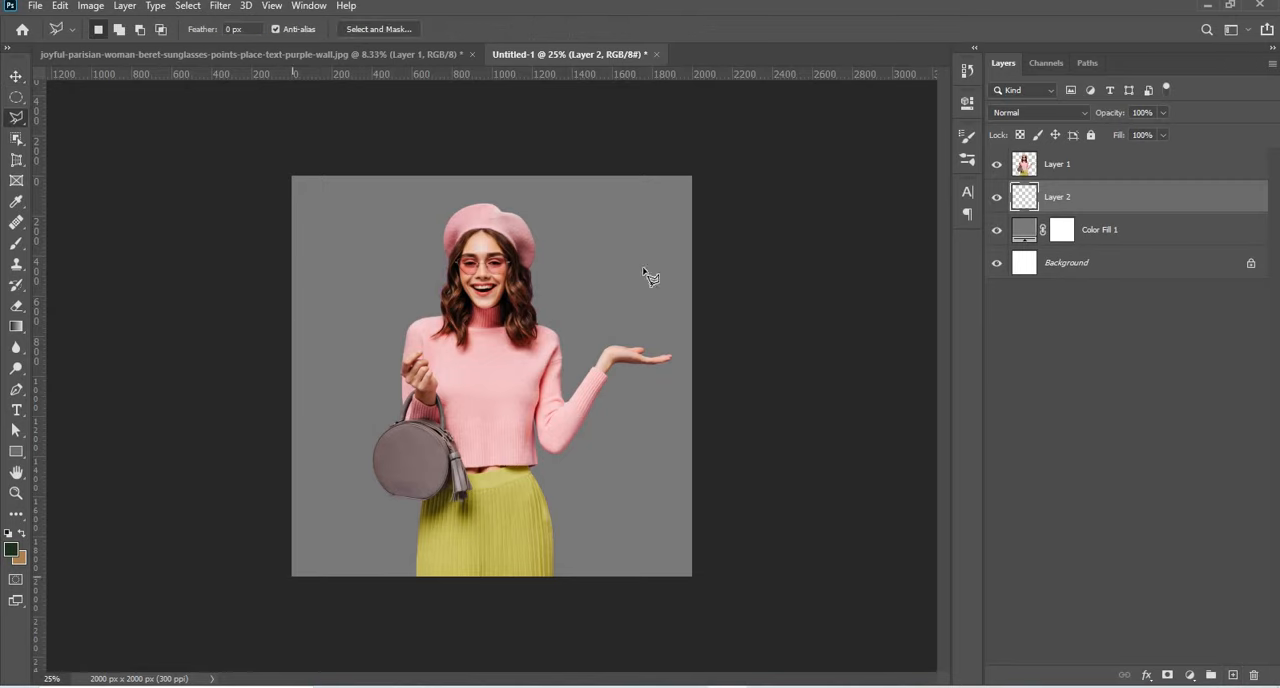
{"action": "left_click", "coordinate": [693, 177]}
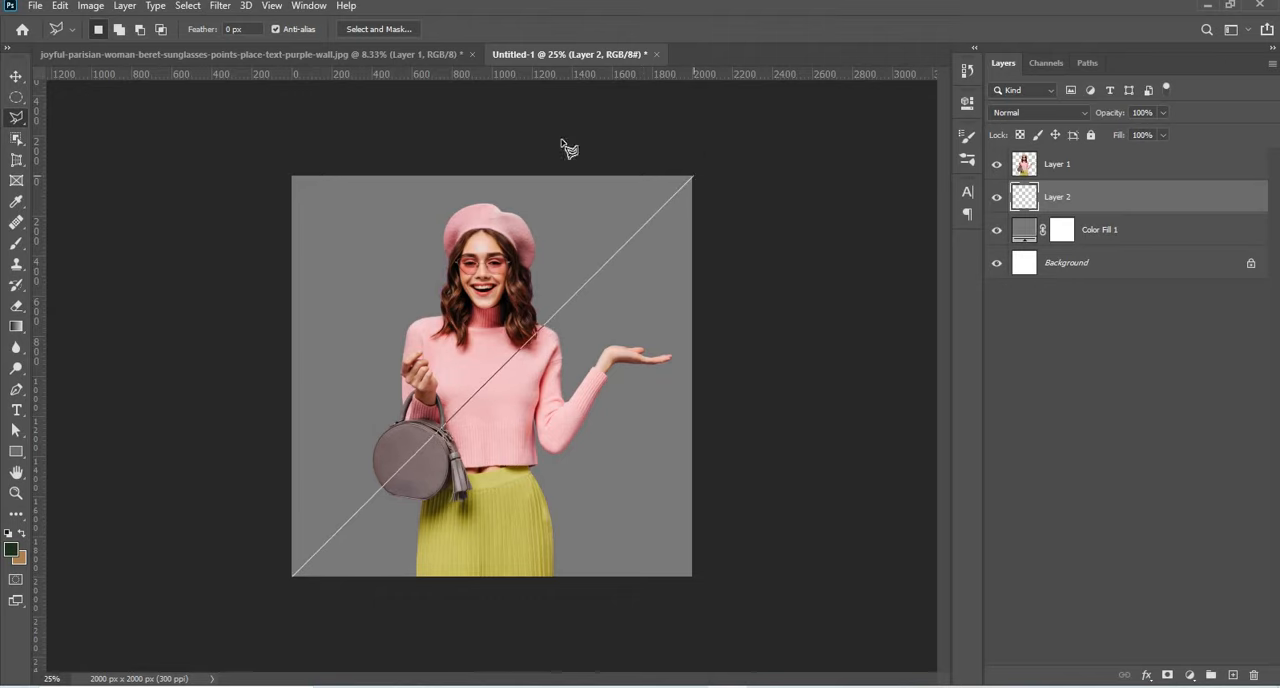
{"action": "left_click", "coordinate": [278, 184]}
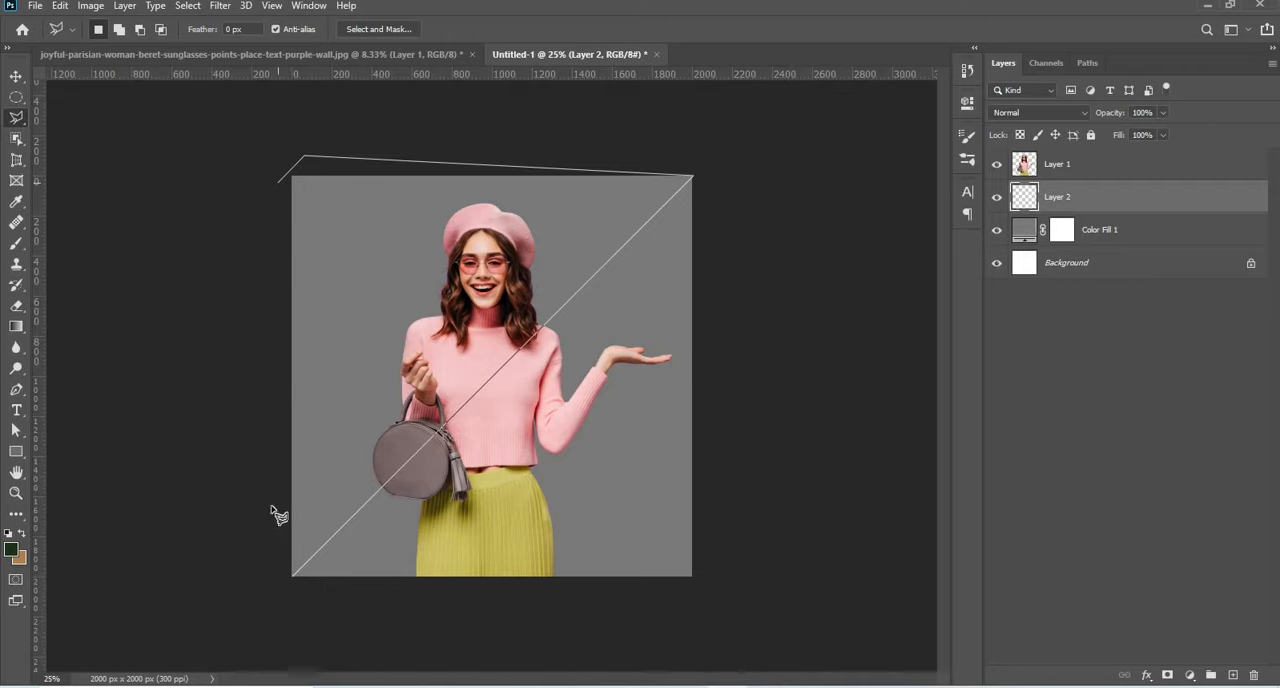
{"action": "double_click", "coordinate": [290, 577]}
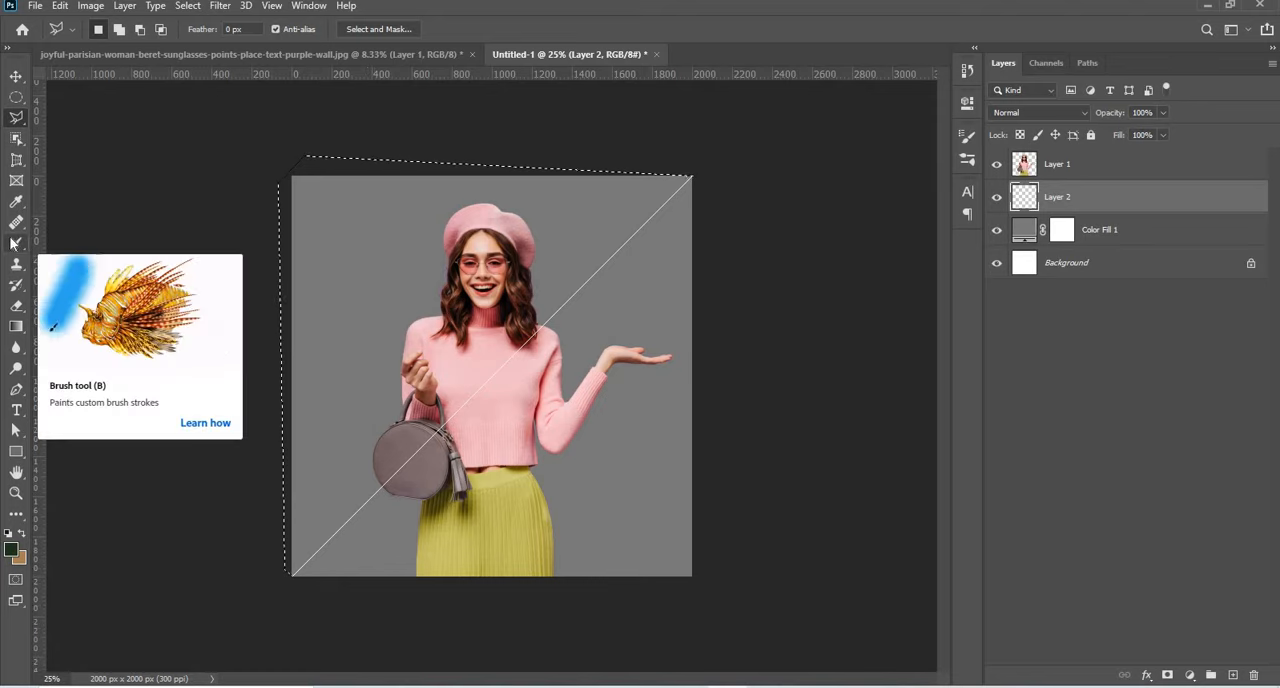
Choose the Brush tool and set the foreground colour to a muted coral red, based on the hue sampled from the sweater.
{"action": "left_click_drag", "start_coordinate": [16, 247], "coordinate": [52, 250]}
{"action": "left_click", "coordinate": [123, 242]}
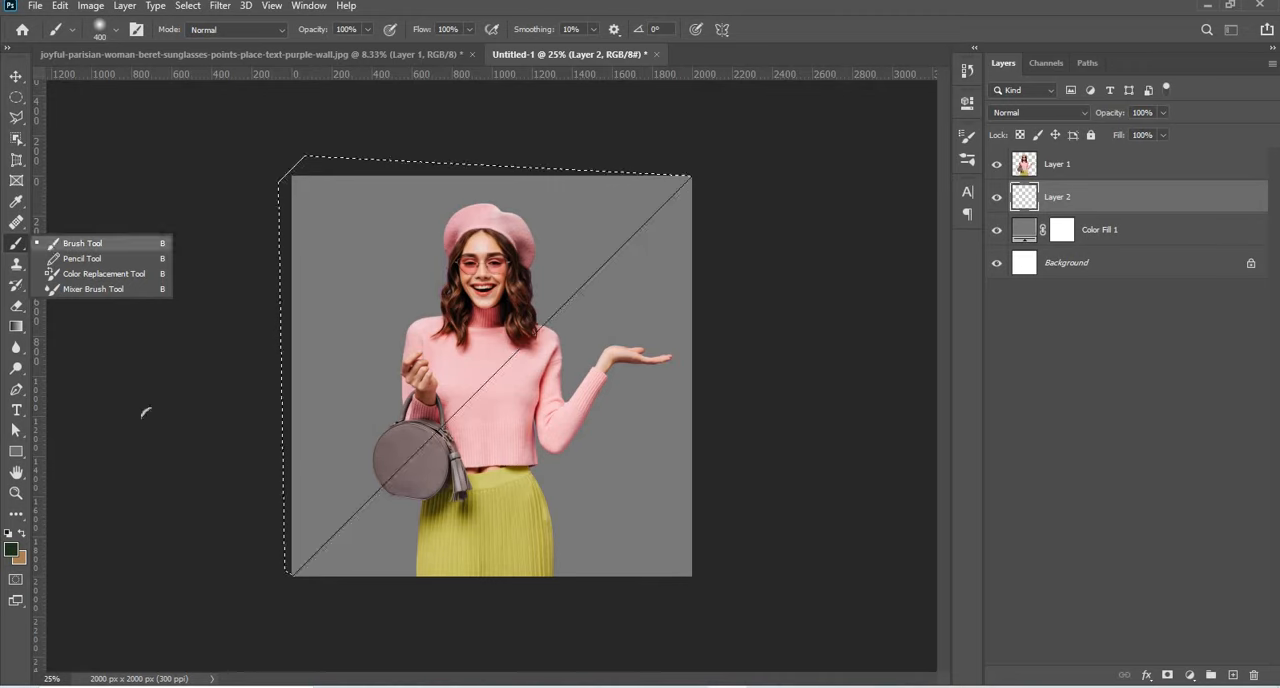
{"action": "left_click", "coordinate": [12, 550]}
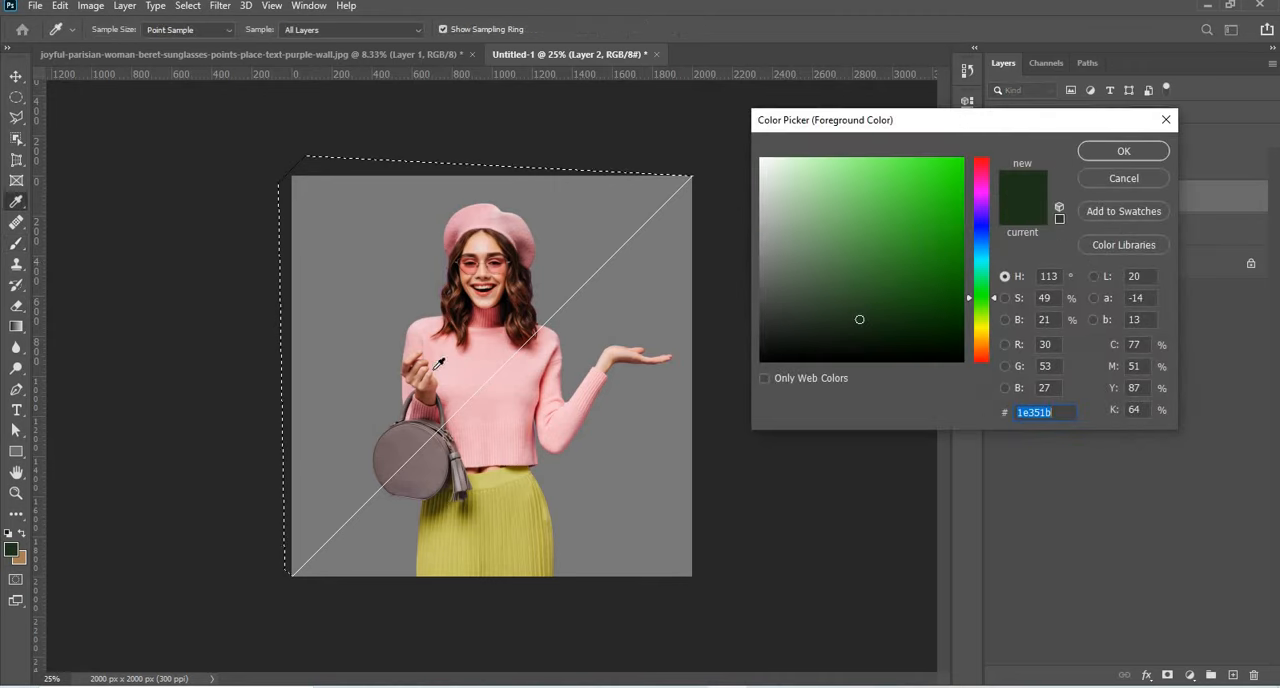
{"action": "left_click", "coordinate": [442, 364]}
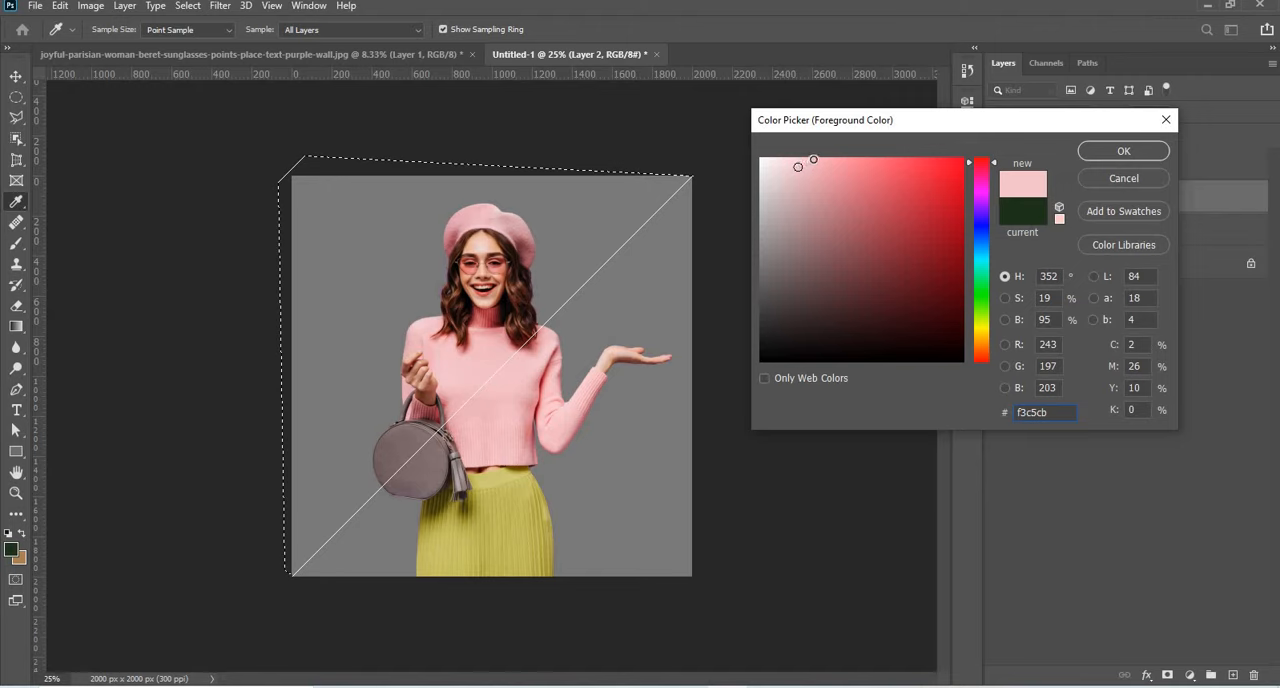
{"action": "left_click_drag", "start_coordinate": [813, 159], "coordinate": [847, 157]}
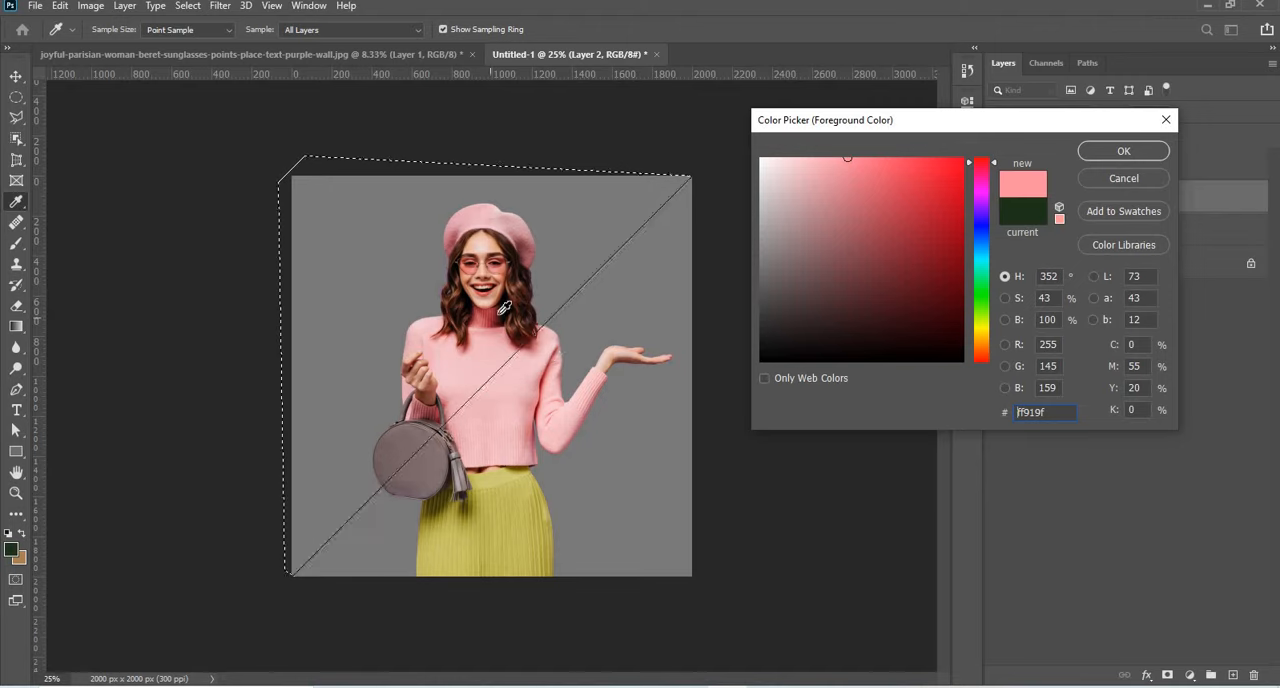
{"action": "left_click", "coordinate": [900, 229]}
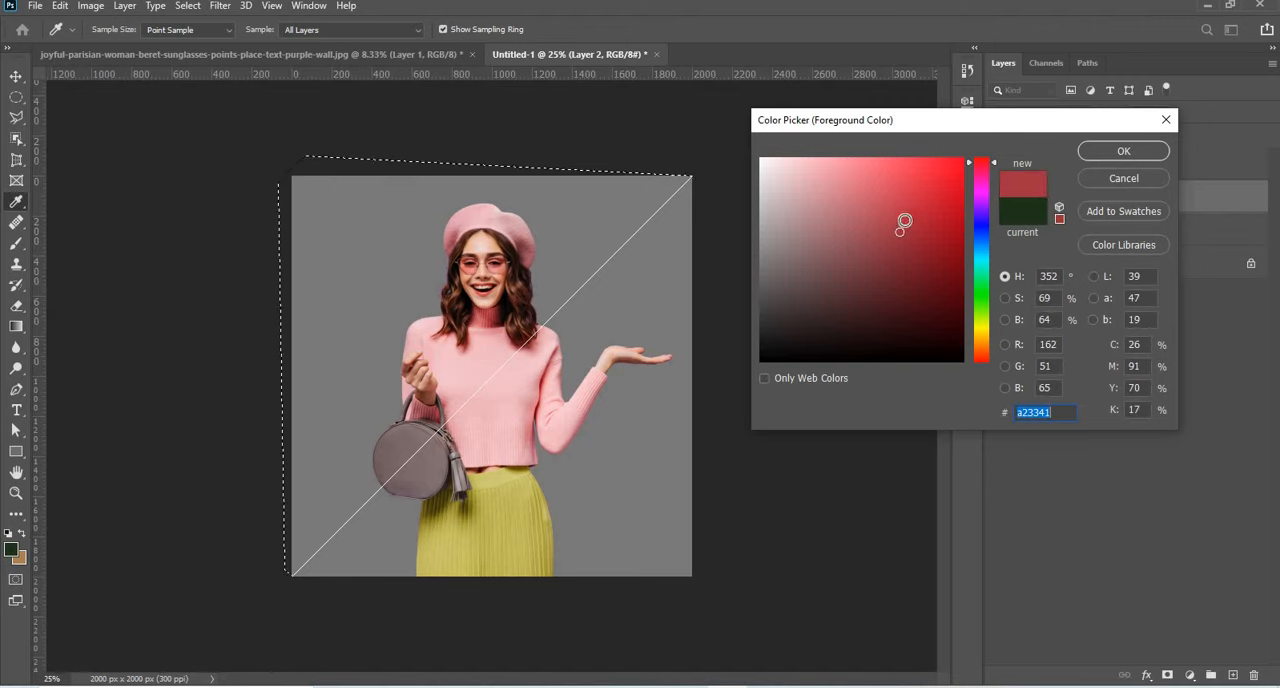
{"action": "left_click_drag", "start_coordinate": [901, 220], "coordinate": [890, 206]}
{"action": "key", "text": "Return"}
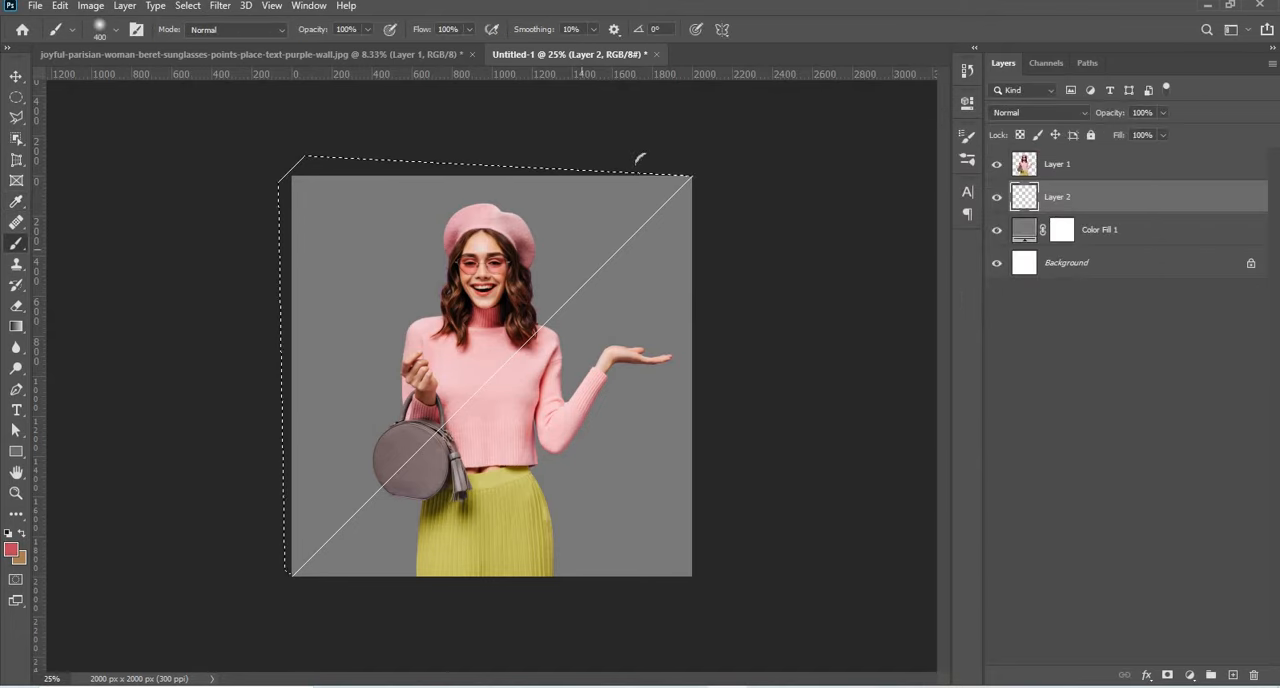
Paint the whole selected upper-left triangle on Layer 2 coral red with the soft 400 px brush.
{"action": "mouse_move", "coordinate": [680, 180]}
{"action": "left_mouse_down"}
{"action": "mouse_move", "coordinate": [648, 192]}
{"action": "mouse_move", "coordinate": [540, 305]}
{"action": "left_mouse_up"}
{"action": "left_click_drag", "start_coordinate": [276, 532], "coordinate": [269, 482]}
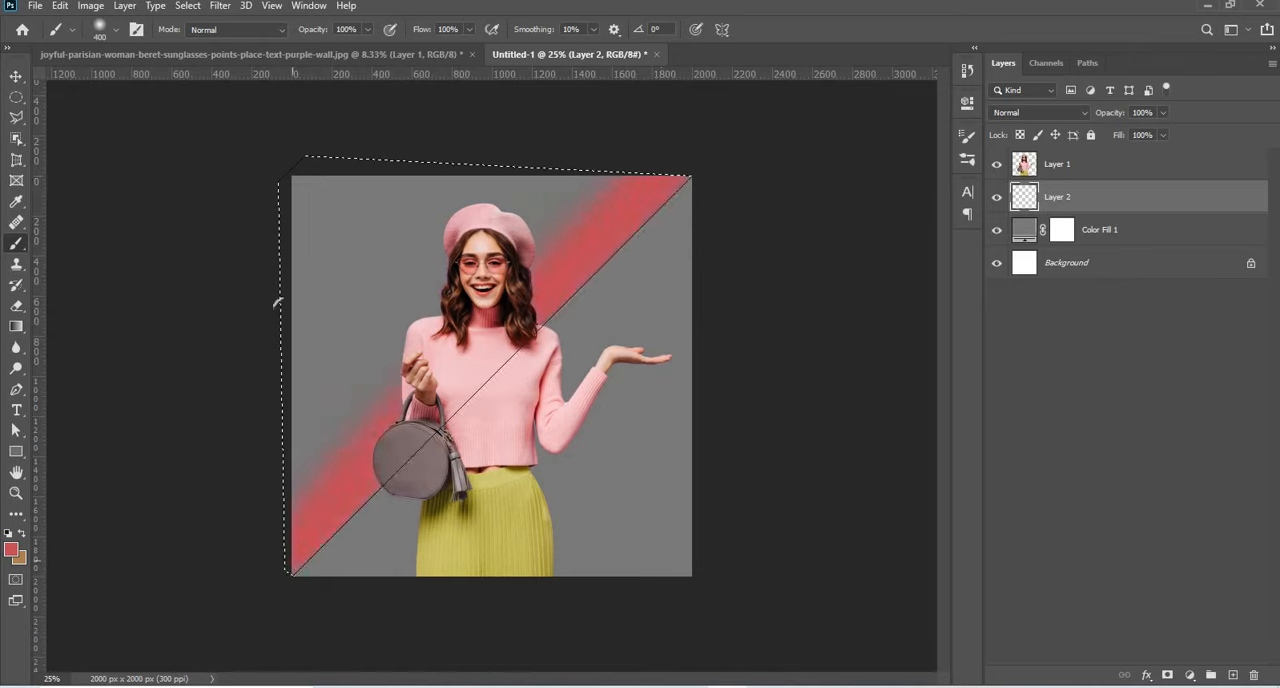
{"action": "mouse_move", "coordinate": [294, 149]}
{"action": "left_mouse_down"}
{"action": "mouse_move", "coordinate": [296, 437]}
{"action": "mouse_move", "coordinate": [352, 160]}
{"action": "left_mouse_up"}
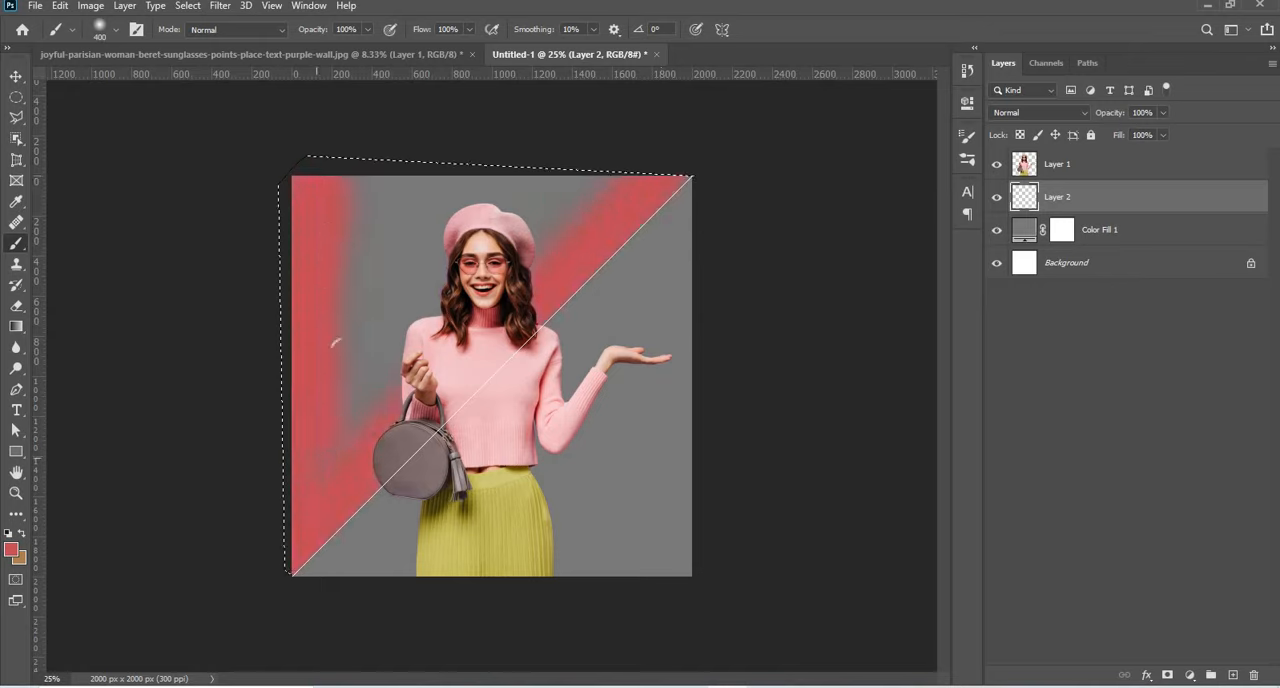
{"action": "mouse_move", "coordinate": [336, 343]}
{"action": "left_mouse_down"}
{"action": "mouse_move", "coordinate": [641, 118]}
{"action": "mouse_move", "coordinate": [411, 291]}
{"action": "mouse_move", "coordinate": [381, 144]}
{"action": "left_mouse_up"}
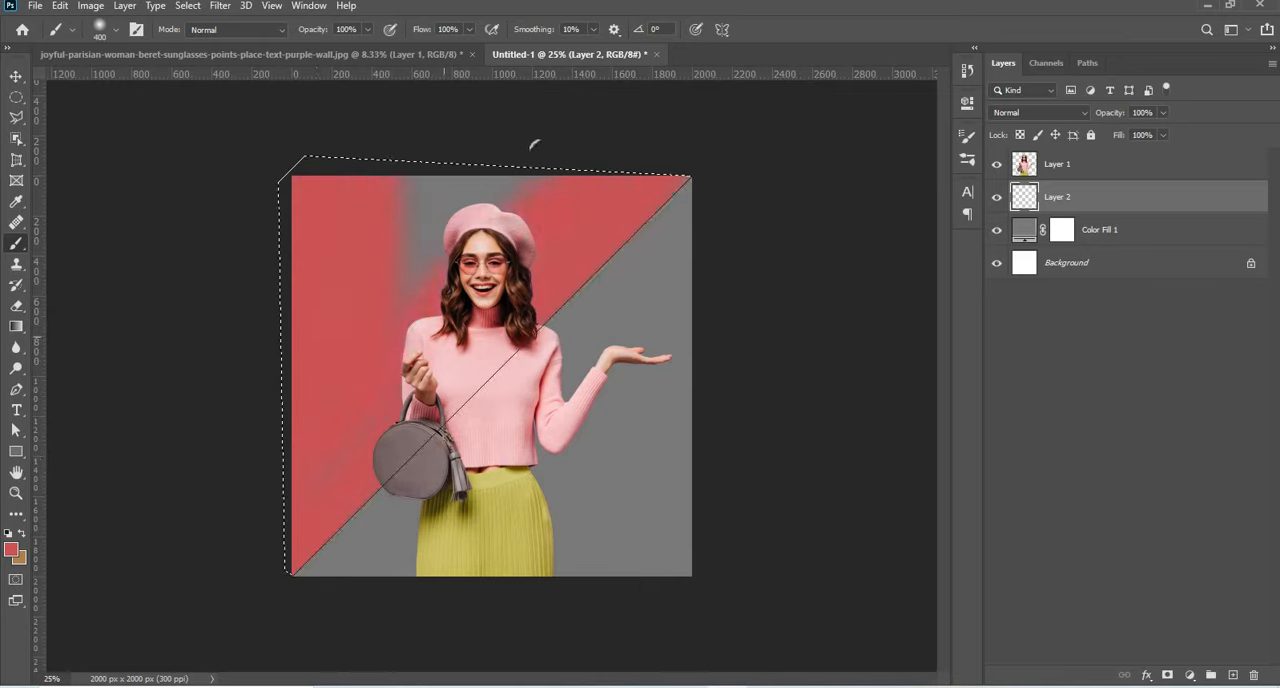
{"action": "left_click_drag", "start_coordinate": [534, 145], "coordinate": [301, 178]}
{"action": "left_click_drag", "start_coordinate": [250, 412], "coordinate": [257, 522]}
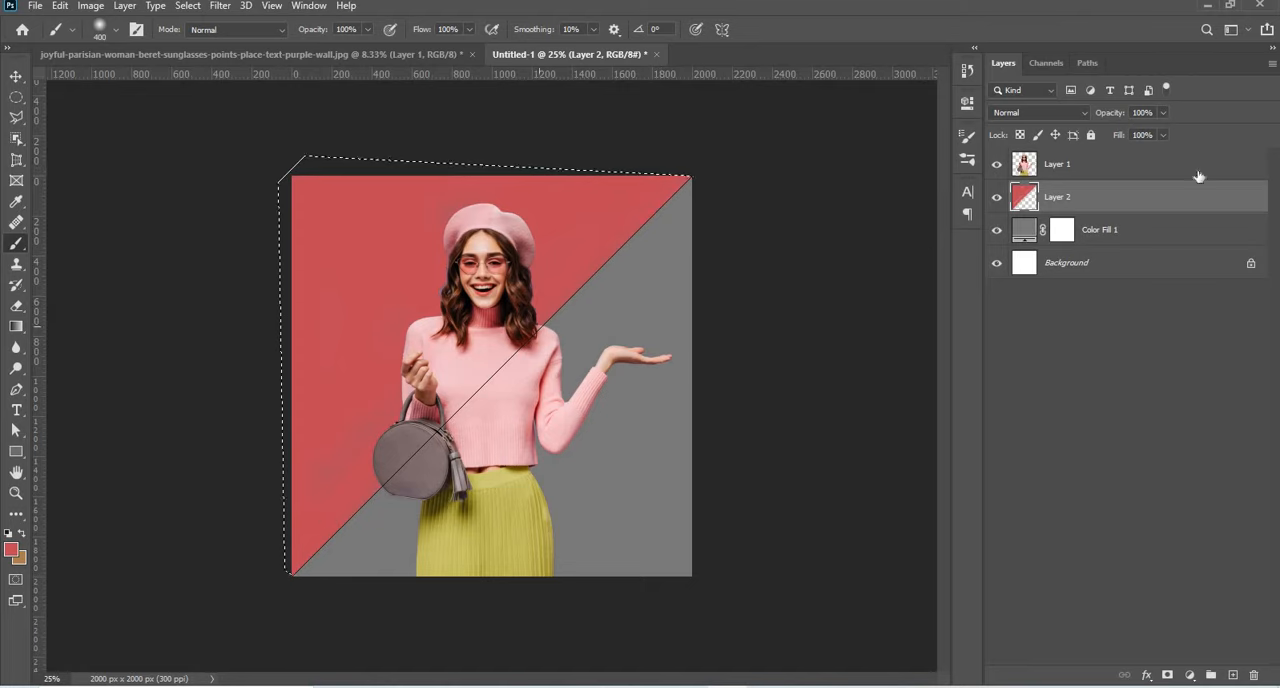
Copy the selected upper-left part of the woman from Layer 1 to a new layer.
{"action": "left_click", "coordinate": [1142, 176]}
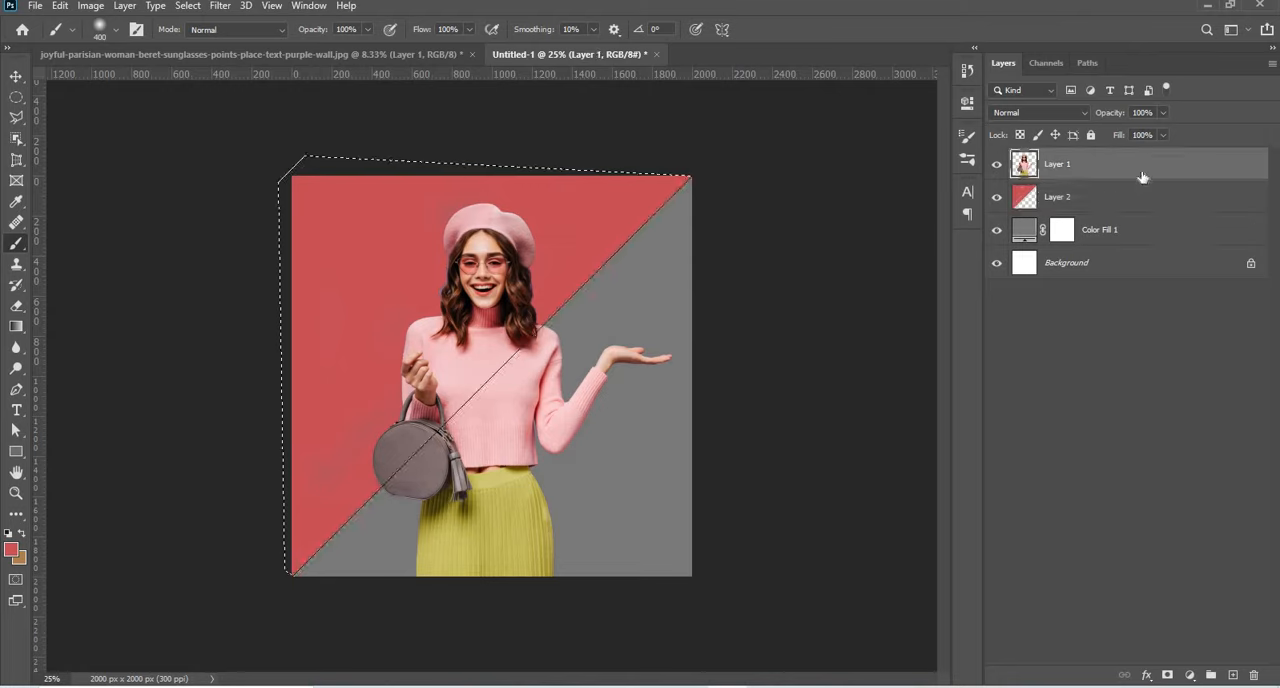
{"action": "key", "text": "ctrl+j"}
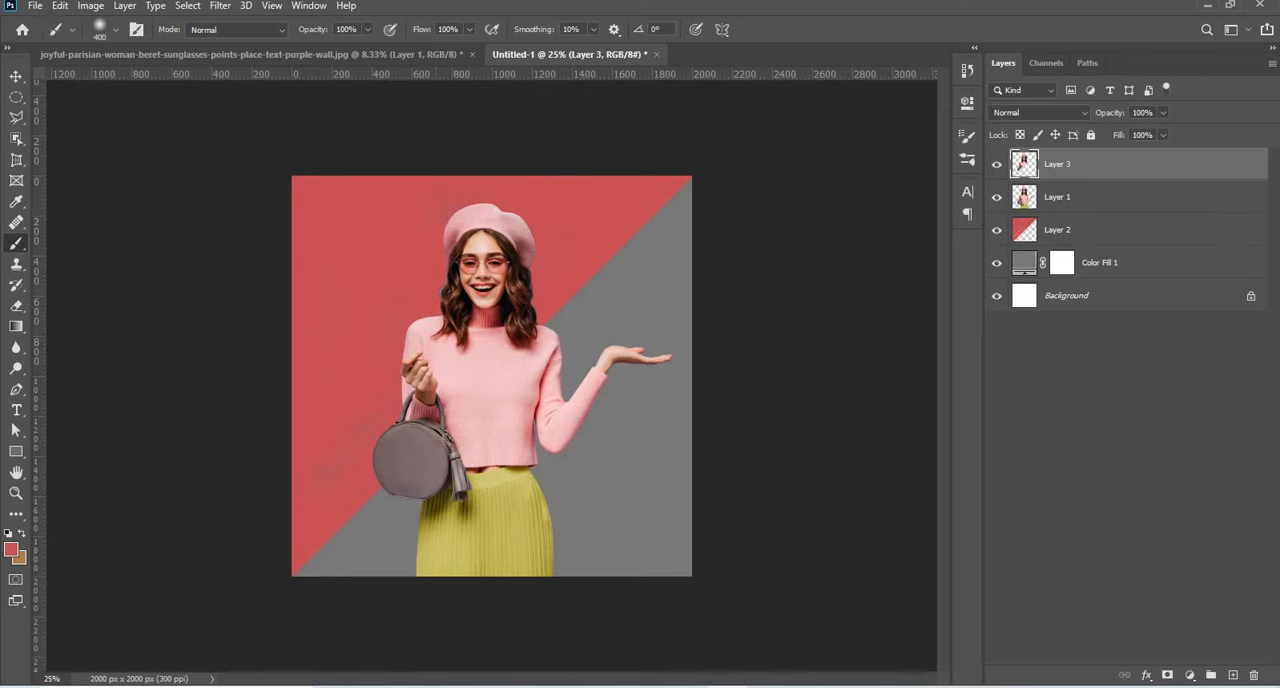
With Hue/Saturation, target the sweater's reds on the copied layer, widen the range start to 286°, and set saturation to -100 and lightness to +98.
{"action": "left_click", "coordinate": [91, 6]}
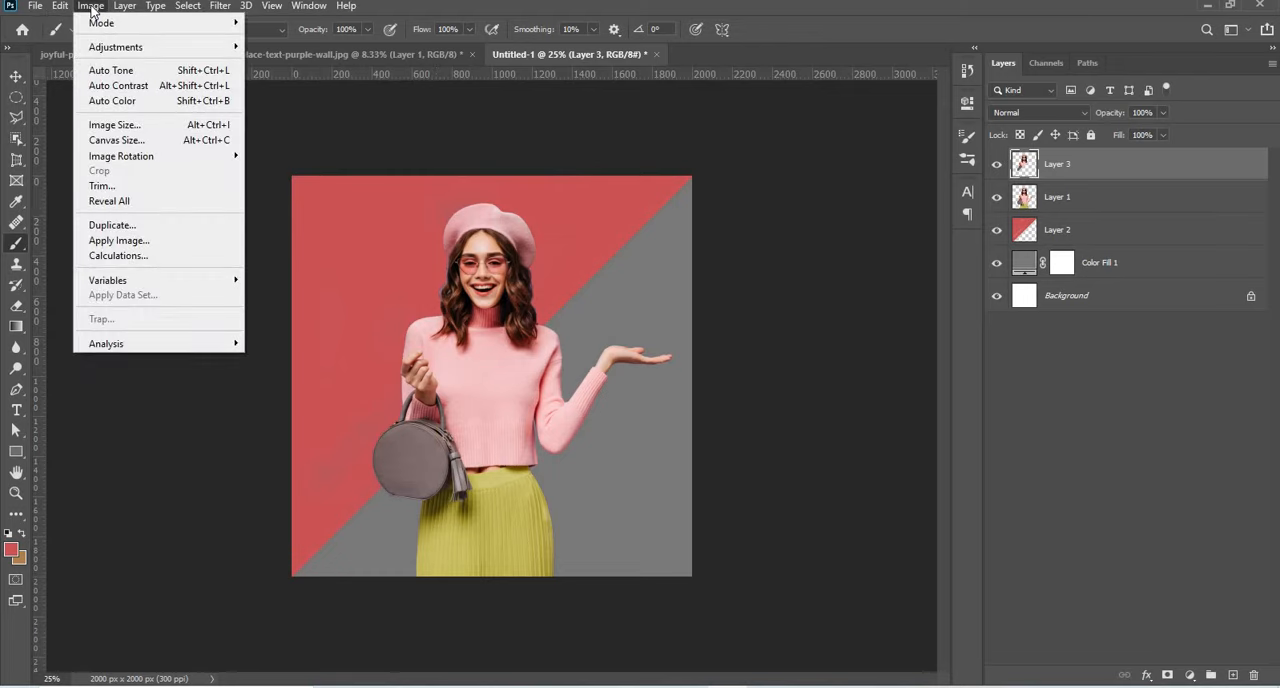
{"action": "mouse_move", "coordinate": [109, 52]}
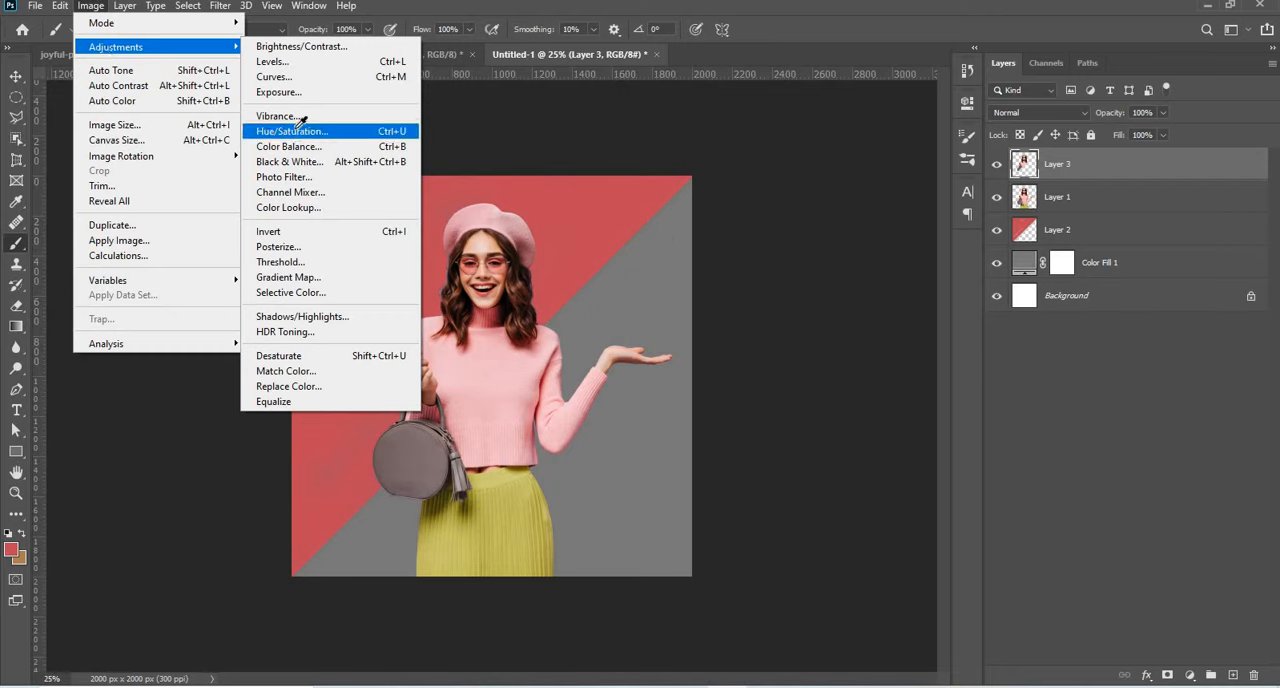
{"action": "left_click", "coordinate": [298, 128]}
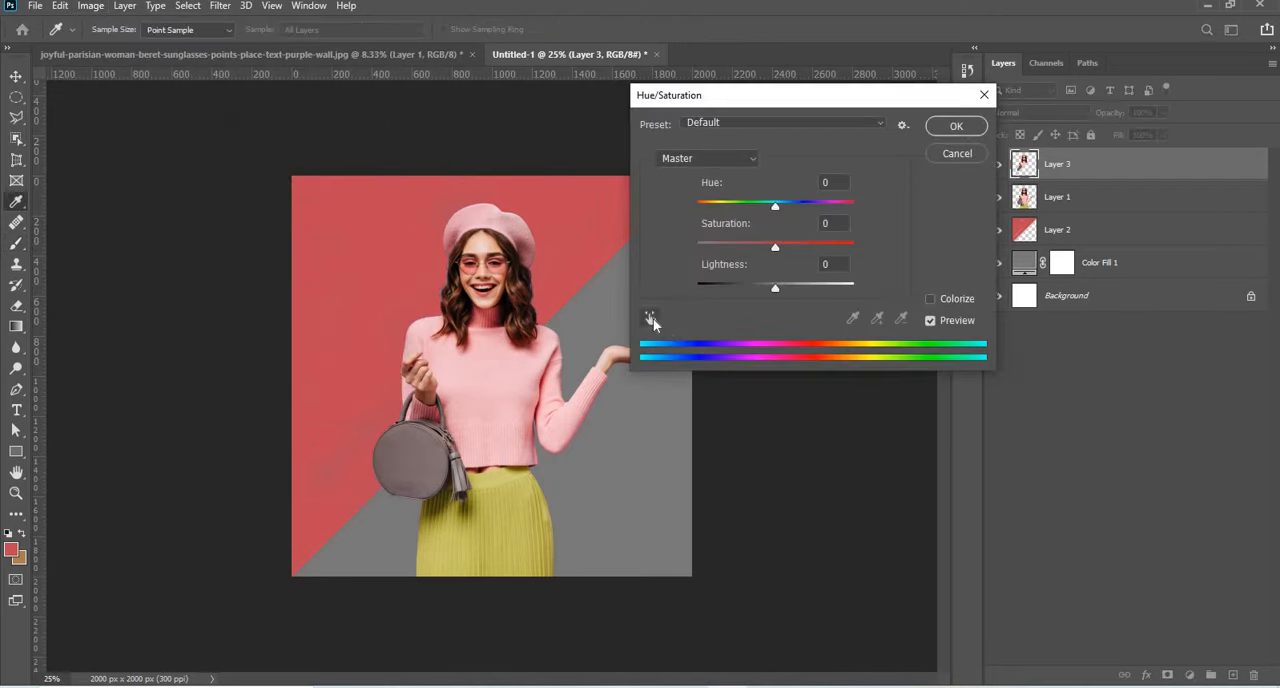
{"action": "left_click", "coordinate": [651, 318]}
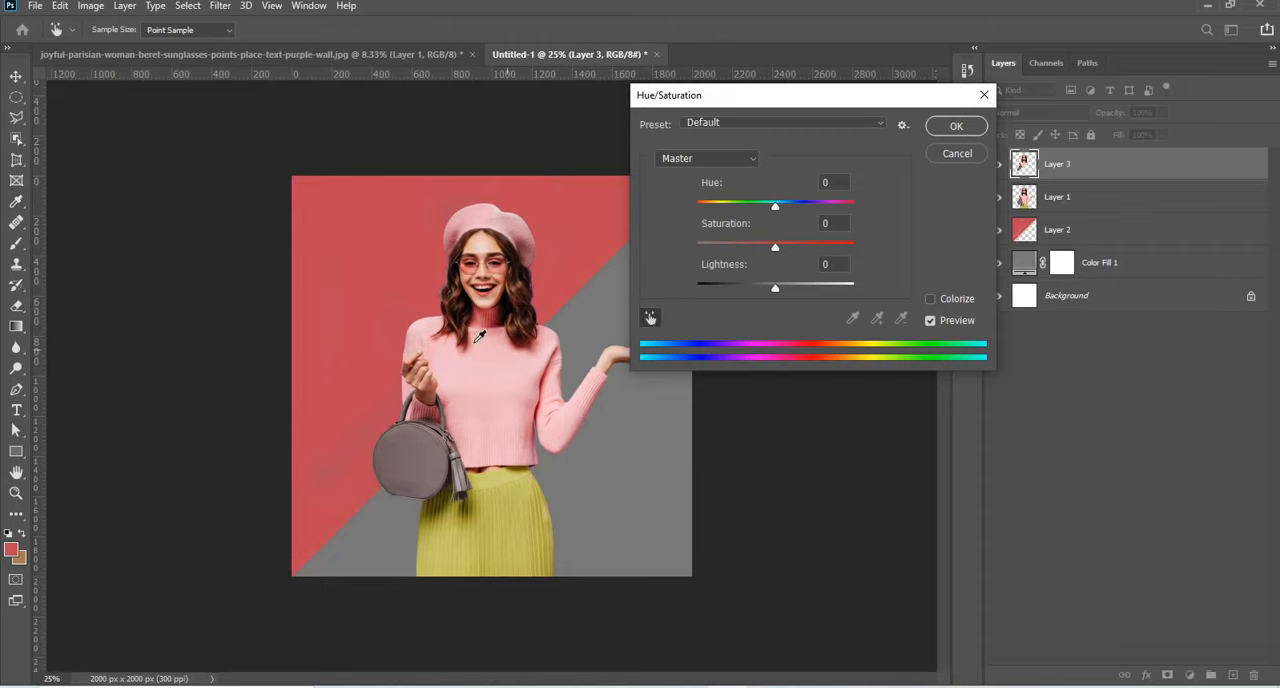
{"action": "left_click", "coordinate": [503, 336]}
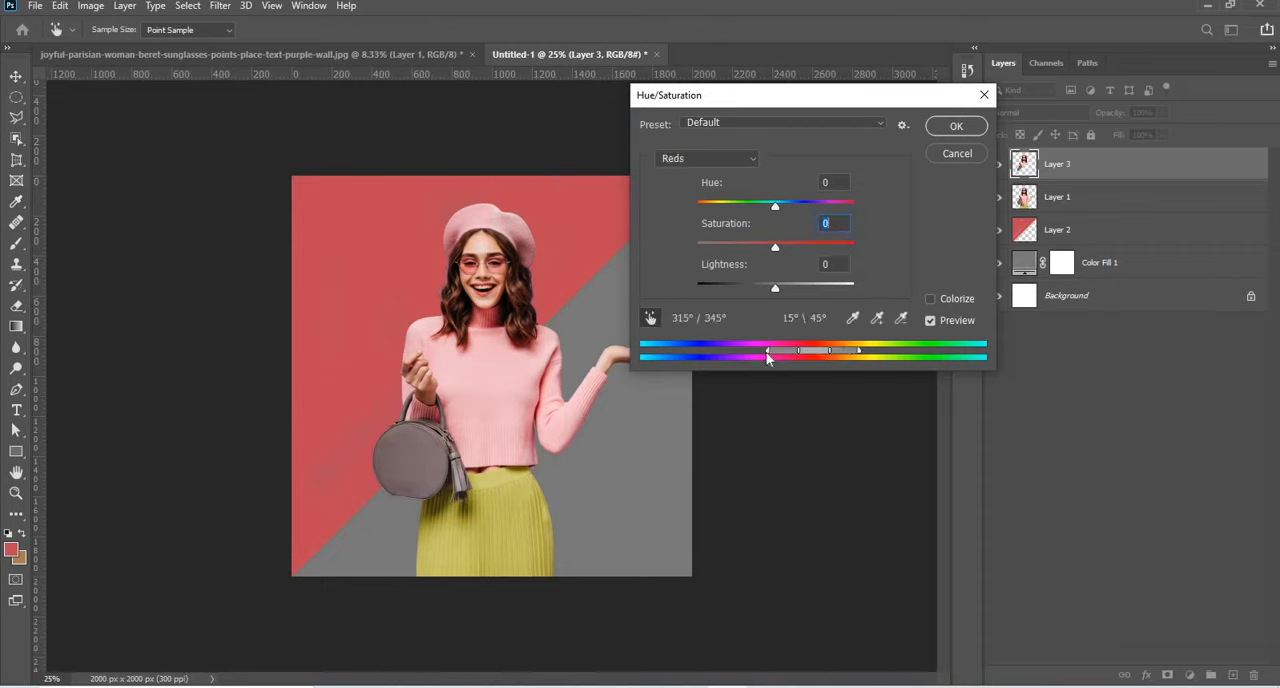
{"action": "left_click_drag", "start_coordinate": [766, 354], "coordinate": [740, 354]}
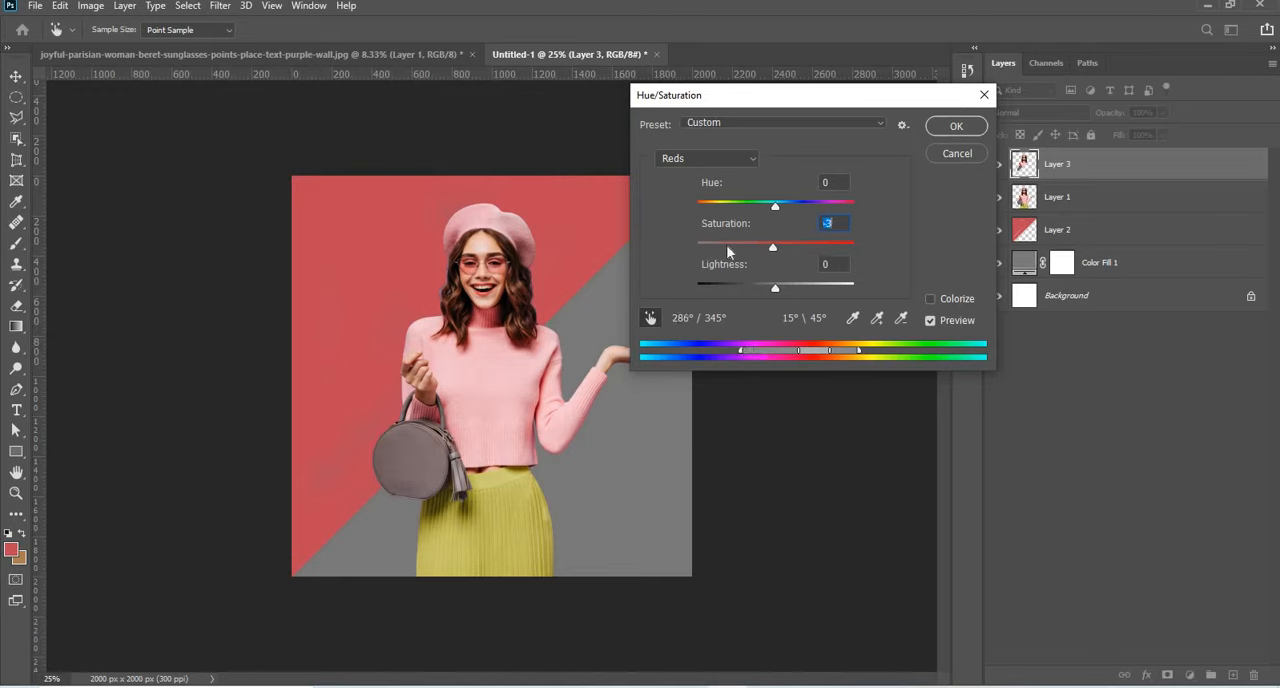
{"action": "left_click_drag", "start_coordinate": [726, 245], "coordinate": [644, 243]}
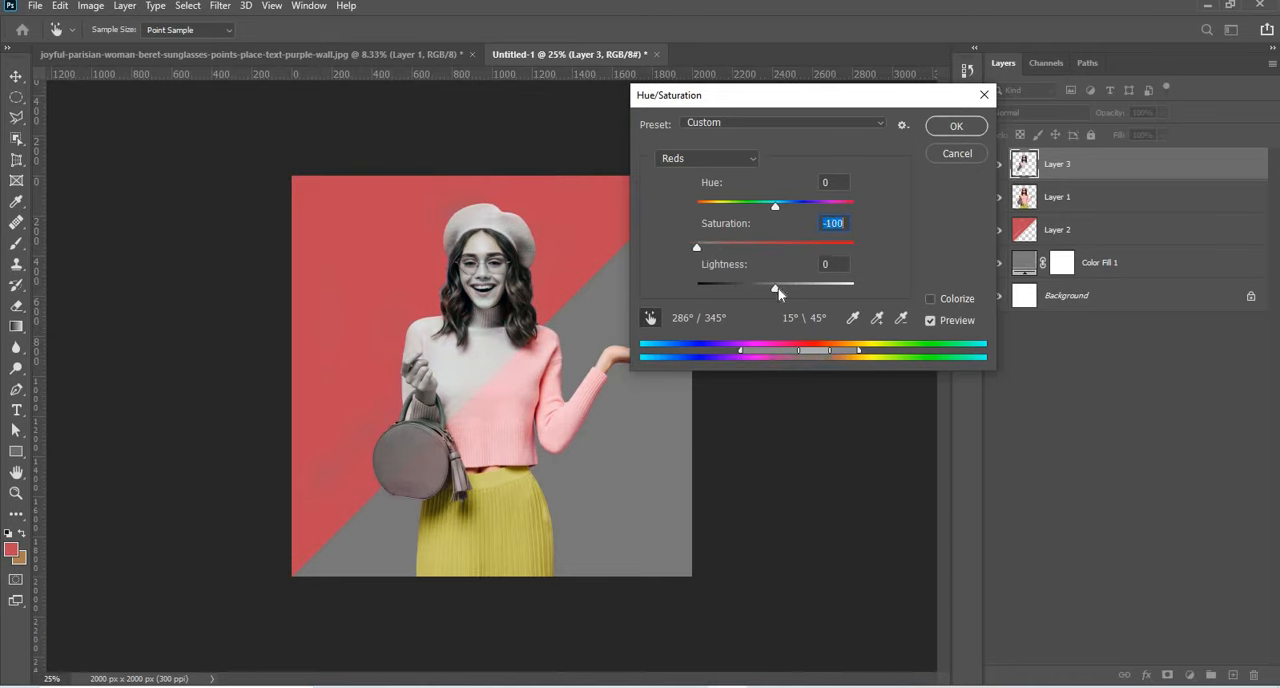
{"action": "left_click_drag", "start_coordinate": [849, 298], "coordinate": [858, 292]}
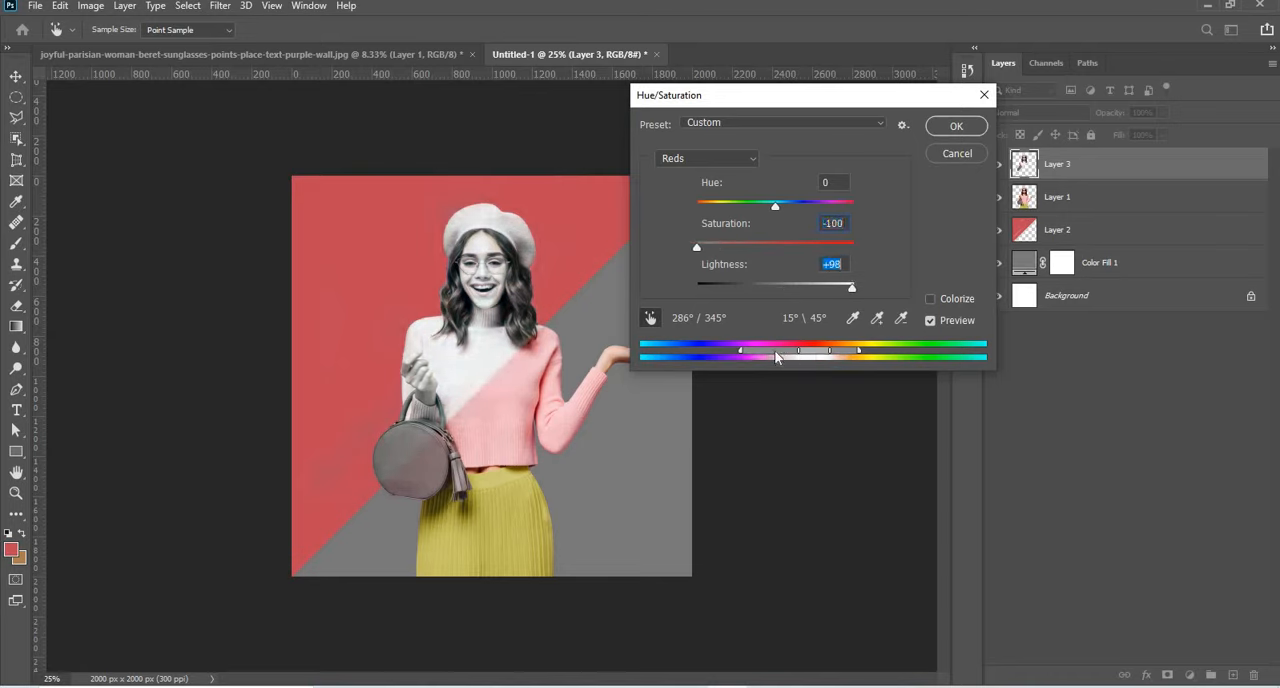
Shift the Hue/Saturation colour range to 201°/259° and 335°\28°, raise lightness to +100 and apply the adjustment.
{"action": "left_click_drag", "start_coordinate": [778, 355], "coordinate": [809, 356]}
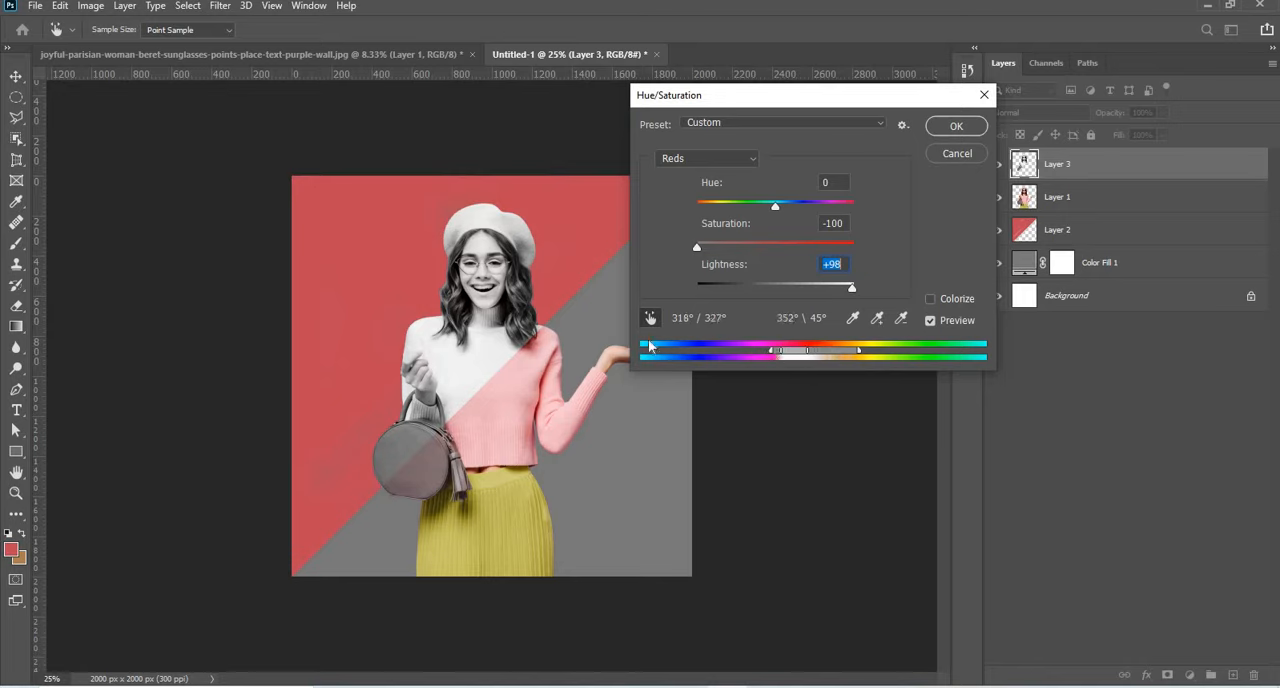
{"action": "left_click_drag", "start_coordinate": [648, 341], "coordinate": [658, 345]}
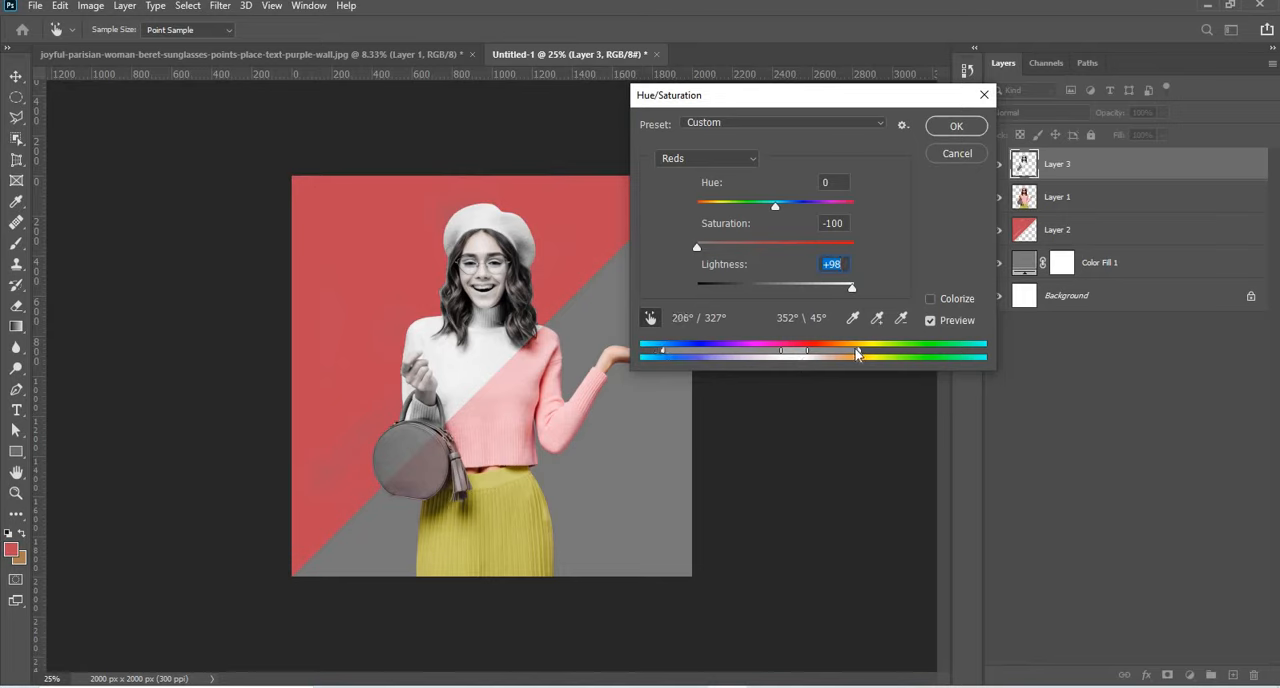
{"action": "mouse_move", "coordinate": [831, 355]}
{"action": "left_mouse_down"}
{"action": "mouse_move", "coordinate": [744, 355]}
{"action": "mouse_move", "coordinate": [860, 353]}
{"action": "mouse_move", "coordinate": [816, 360]}
{"action": "mouse_move", "coordinate": [845, 351]}
{"action": "left_mouse_up"}
{"action": "mouse_move", "coordinate": [693, 355]}
{"action": "left_mouse_down"}
{"action": "mouse_move", "coordinate": [796, 352]}
{"action": "mouse_move", "coordinate": [786, 355]}
{"action": "left_mouse_up"}
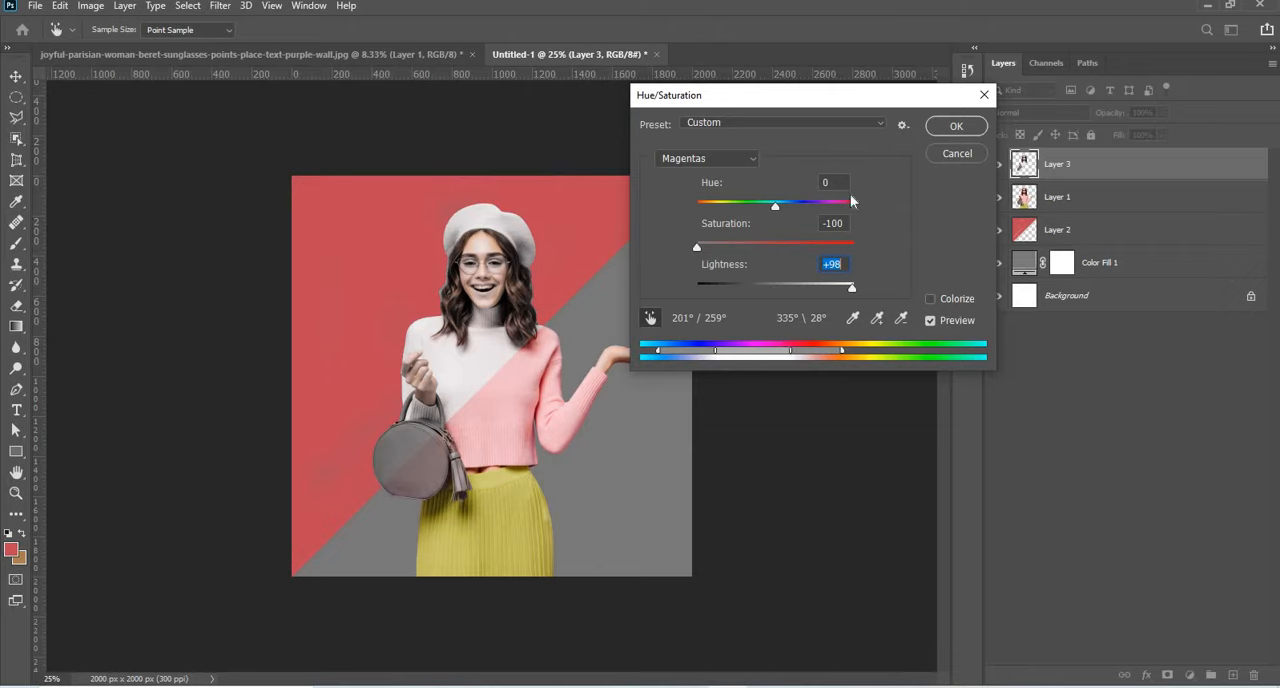
{"action": "left_click_drag", "start_coordinate": [854, 285], "coordinate": [860, 285]}
{"action": "left_click", "coordinate": [956, 126]}
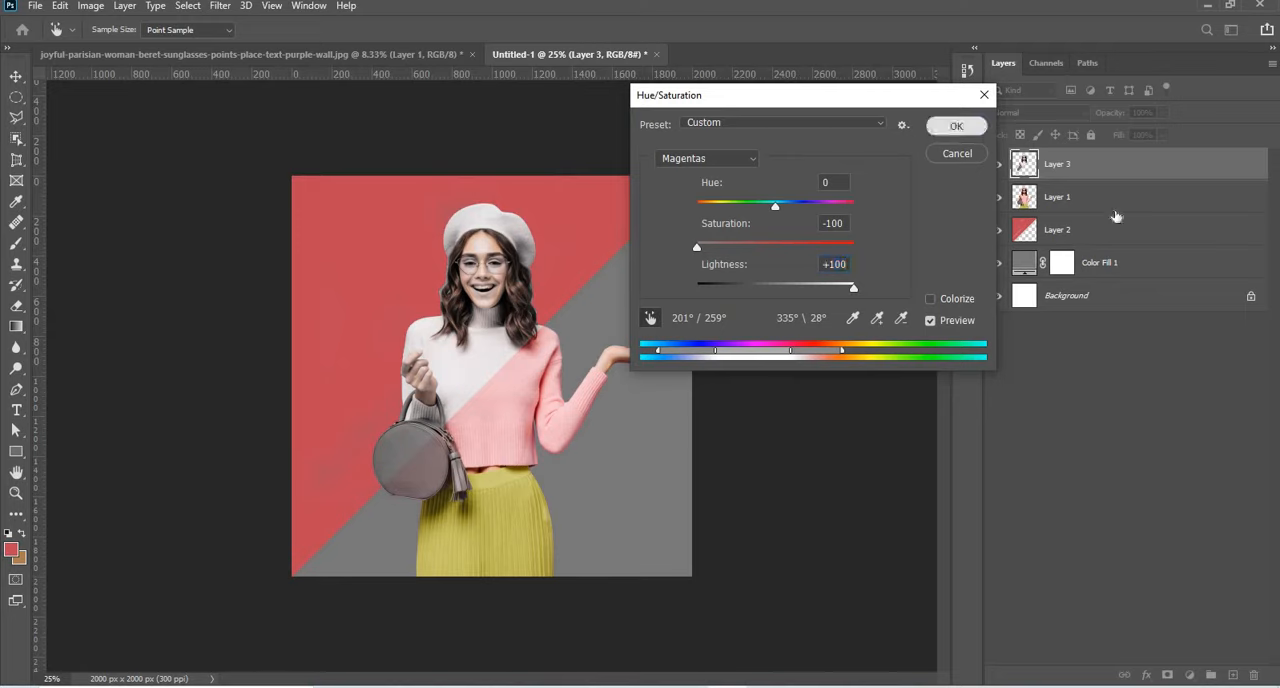
{"action": "key", "text": "b"}
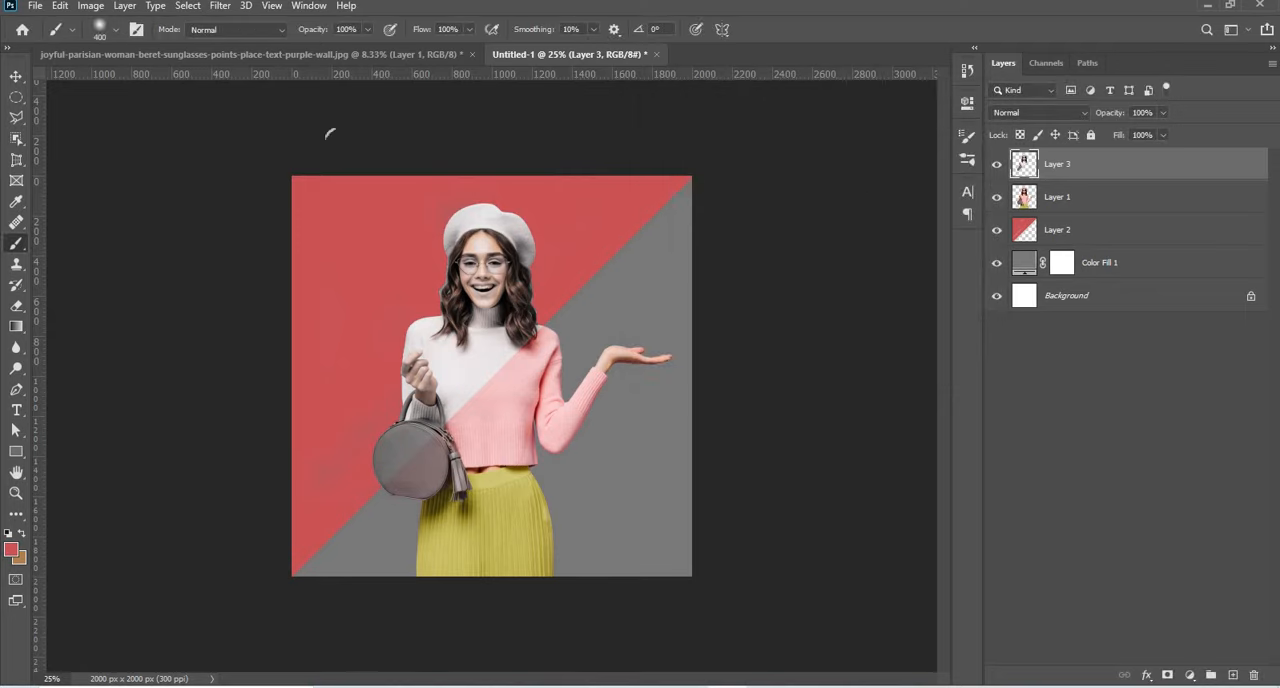
Start a Levels adjustment on the desaturated layer with input levels of 40 for shadows, 0.91 for midtones and 226 for highlights.
{"action": "left_click", "coordinate": [91, 8]}
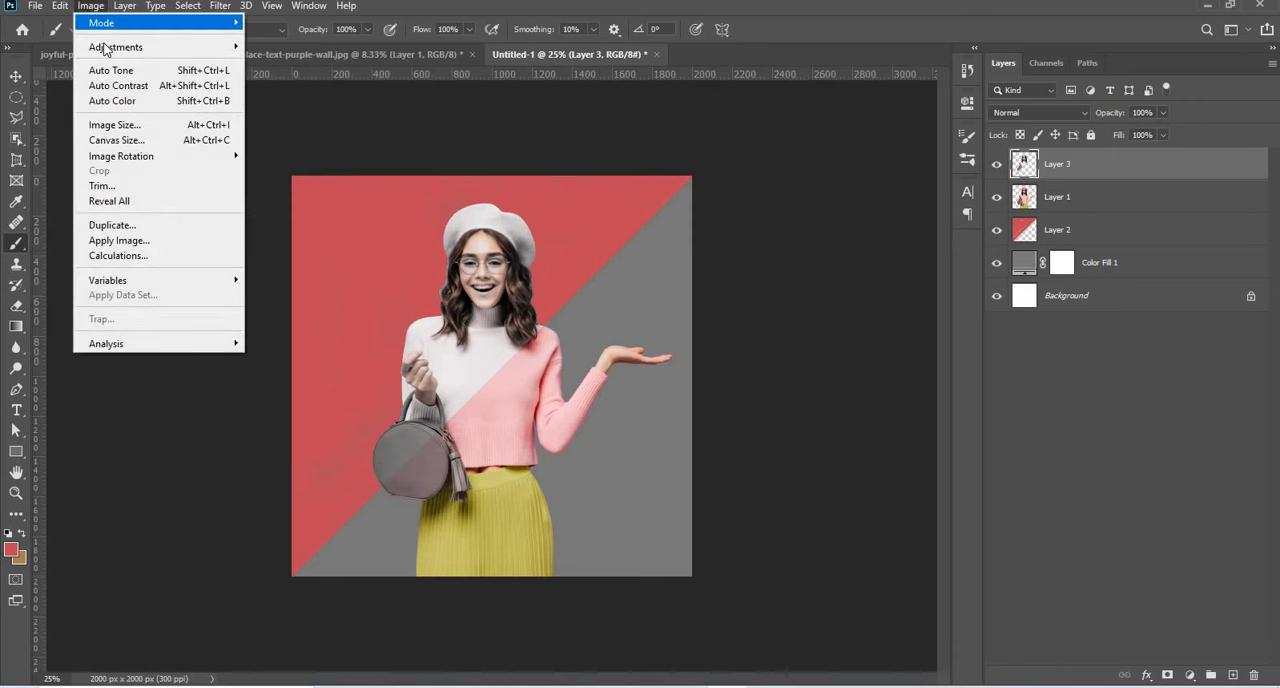
{"action": "mouse_move", "coordinate": [105, 48]}
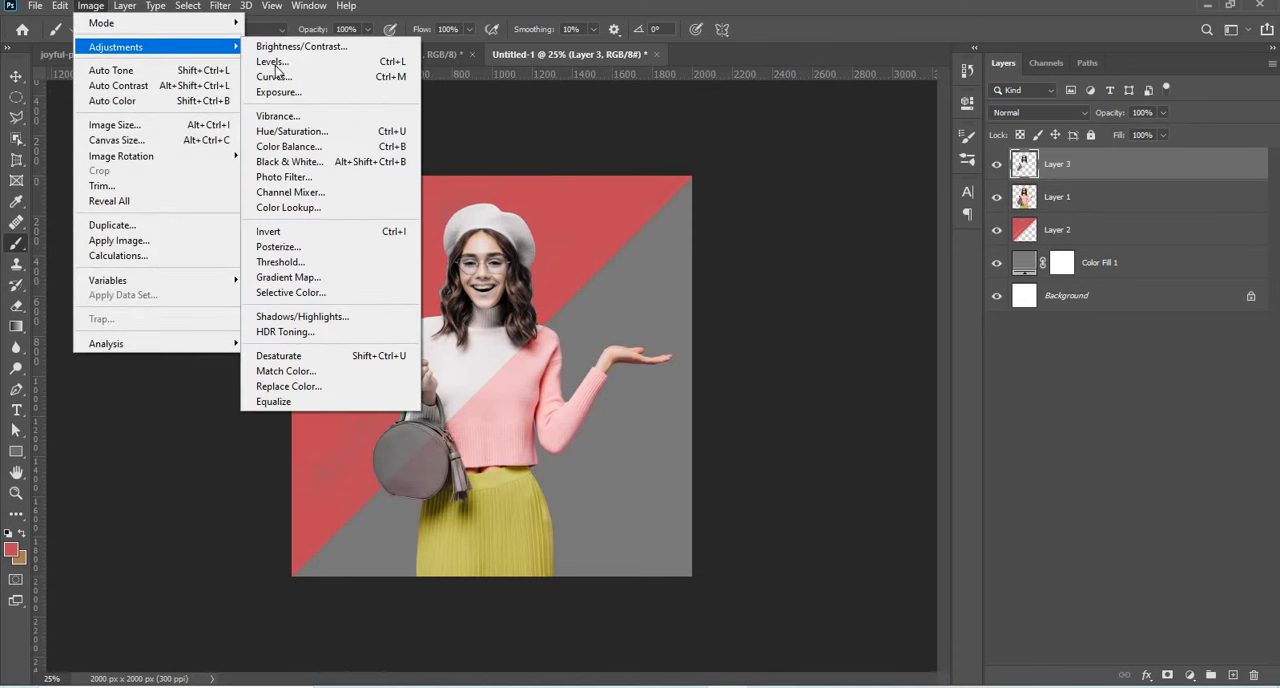
{"action": "key", "text": "Return"}
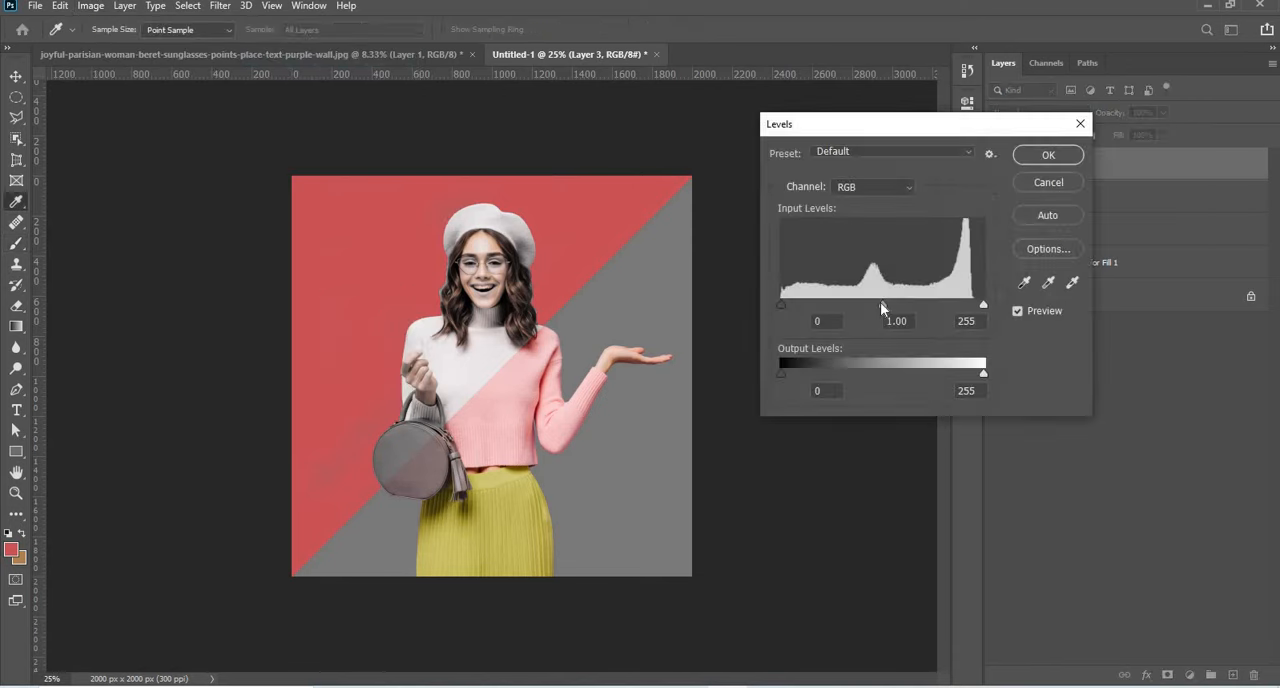
{"action": "left_click_drag", "start_coordinate": [869, 304], "coordinate": [862, 304]}
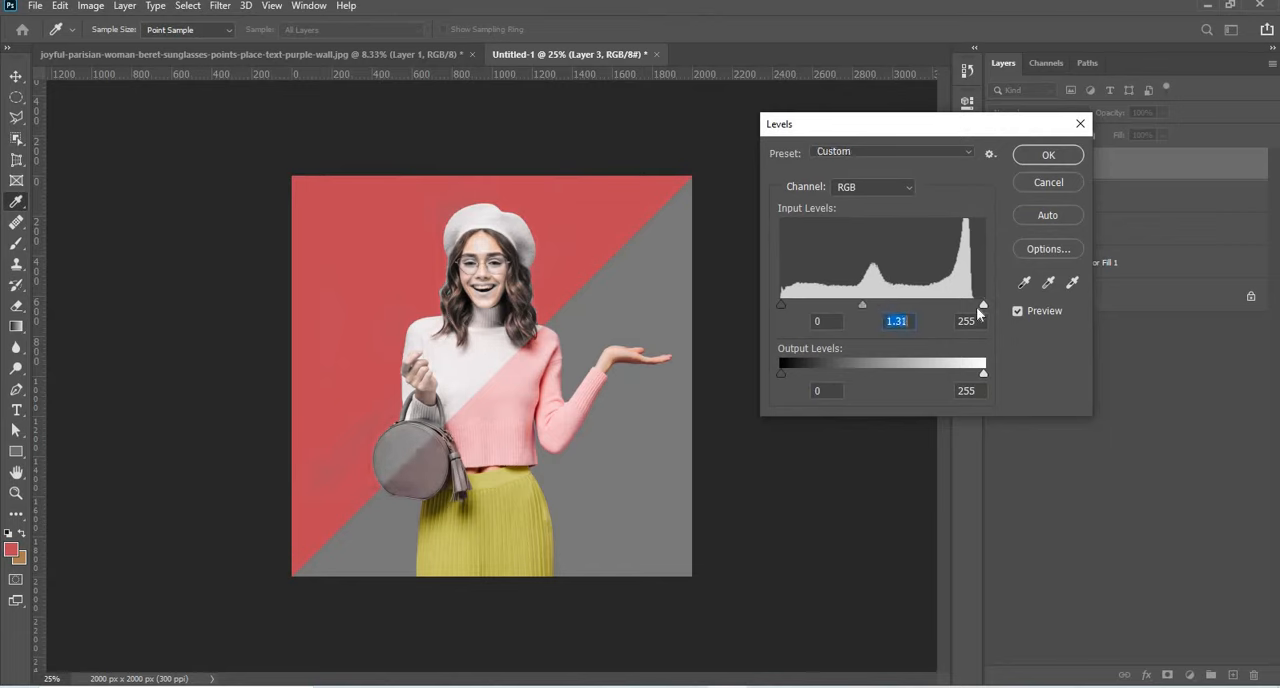
{"action": "left_click_drag", "start_coordinate": [983, 304], "coordinate": [960, 304]}
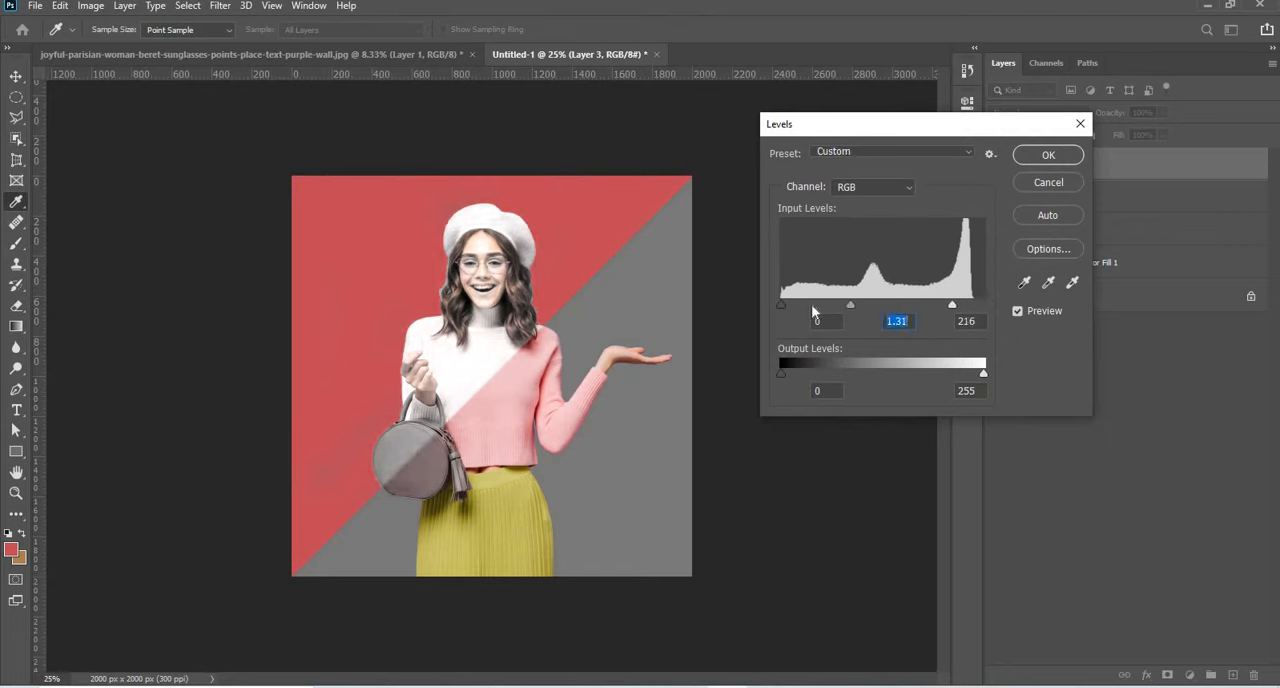
{"action": "left_click_drag", "start_coordinate": [800, 305], "coordinate": [813, 300]}
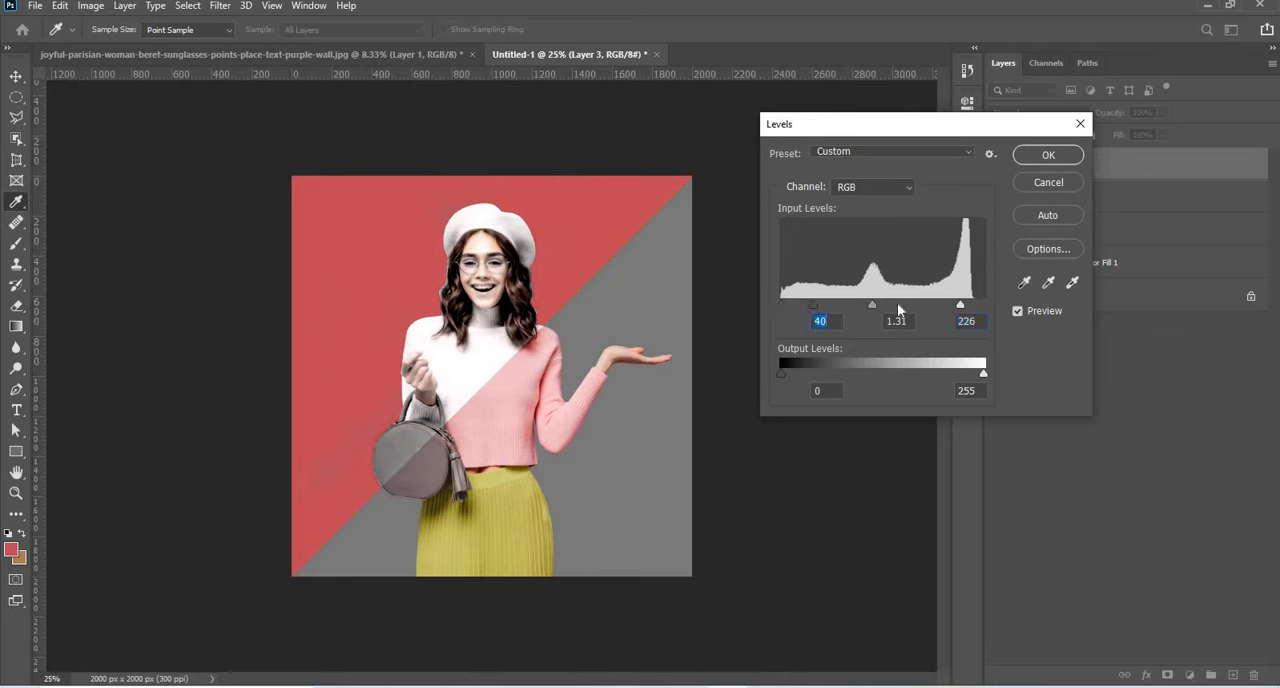
{"action": "mouse_move", "coordinate": [898, 311]}
{"action": "left_mouse_down"}
{"action": "mouse_move", "coordinate": [880, 309]}
{"action": "mouse_move", "coordinate": [891, 306]}
{"action": "left_mouse_up"}
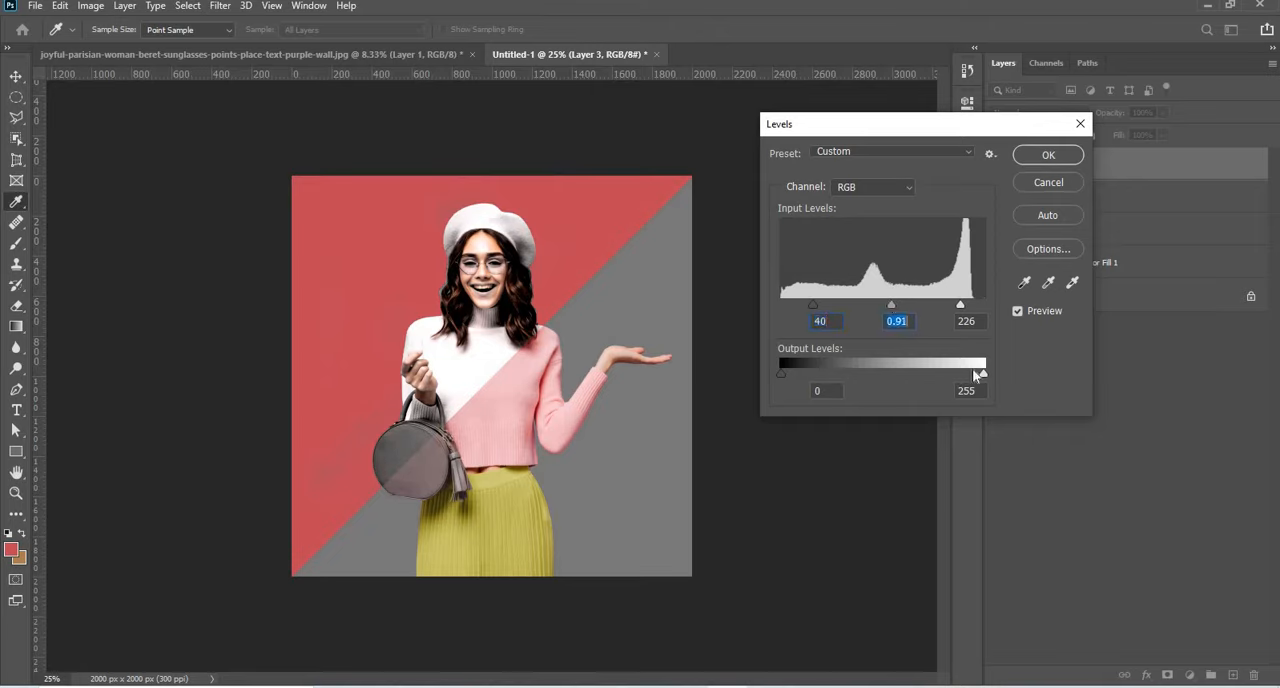
Set the output levels to 12 and 227, lower the highlight input level to 218 and apply the Levels adjustment.
{"action": "left_click_drag", "start_coordinate": [981, 373], "coordinate": [957, 370]}
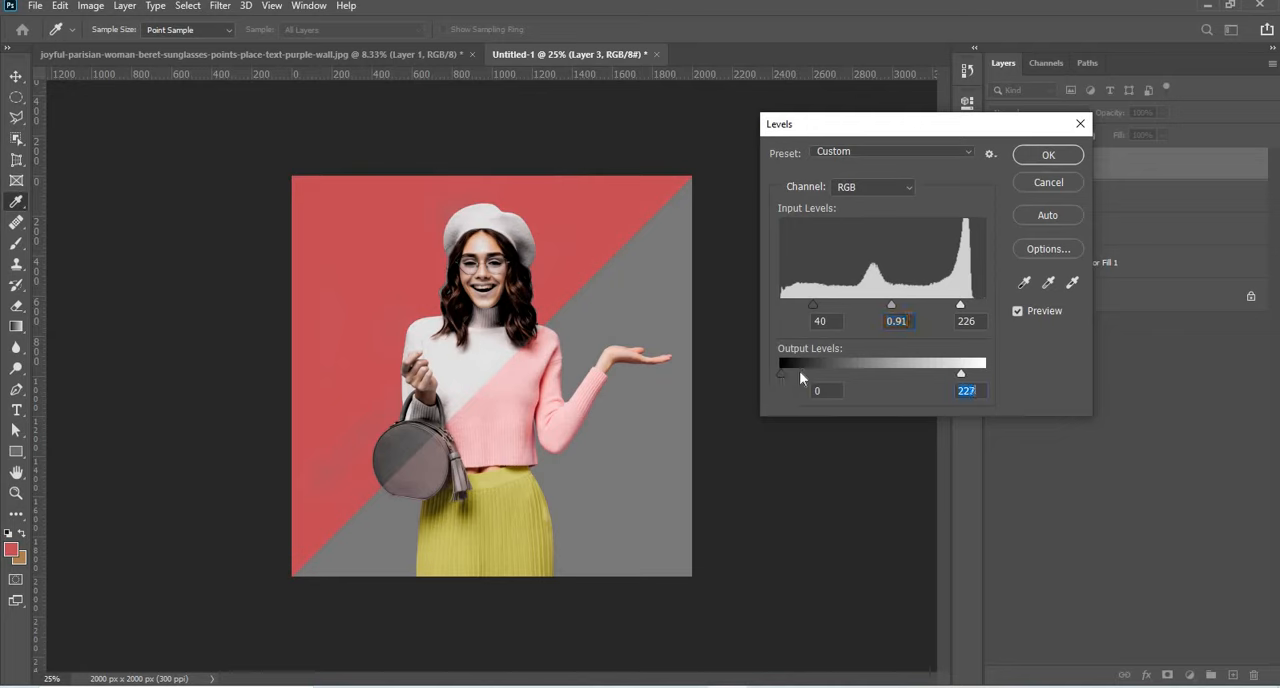
{"action": "left_click_drag", "start_coordinate": [782, 373], "coordinate": [791, 373]}
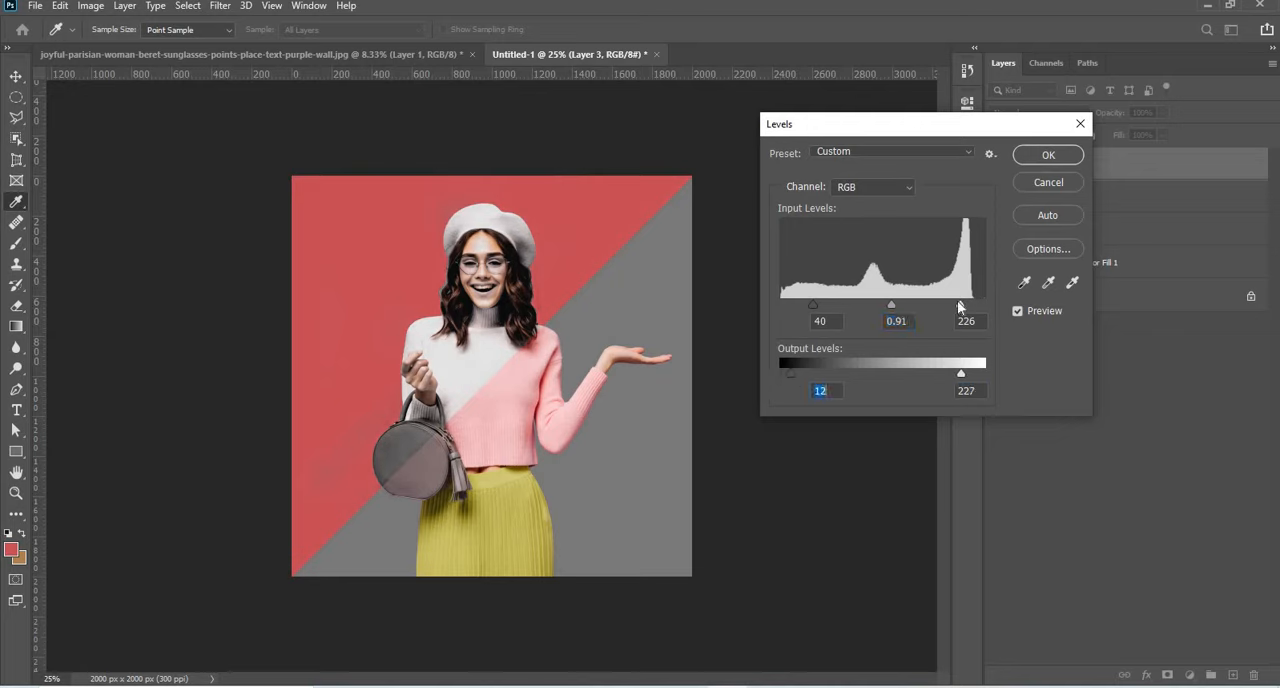
{"action": "left_click_drag", "start_coordinate": [954, 302], "coordinate": [947, 303]}
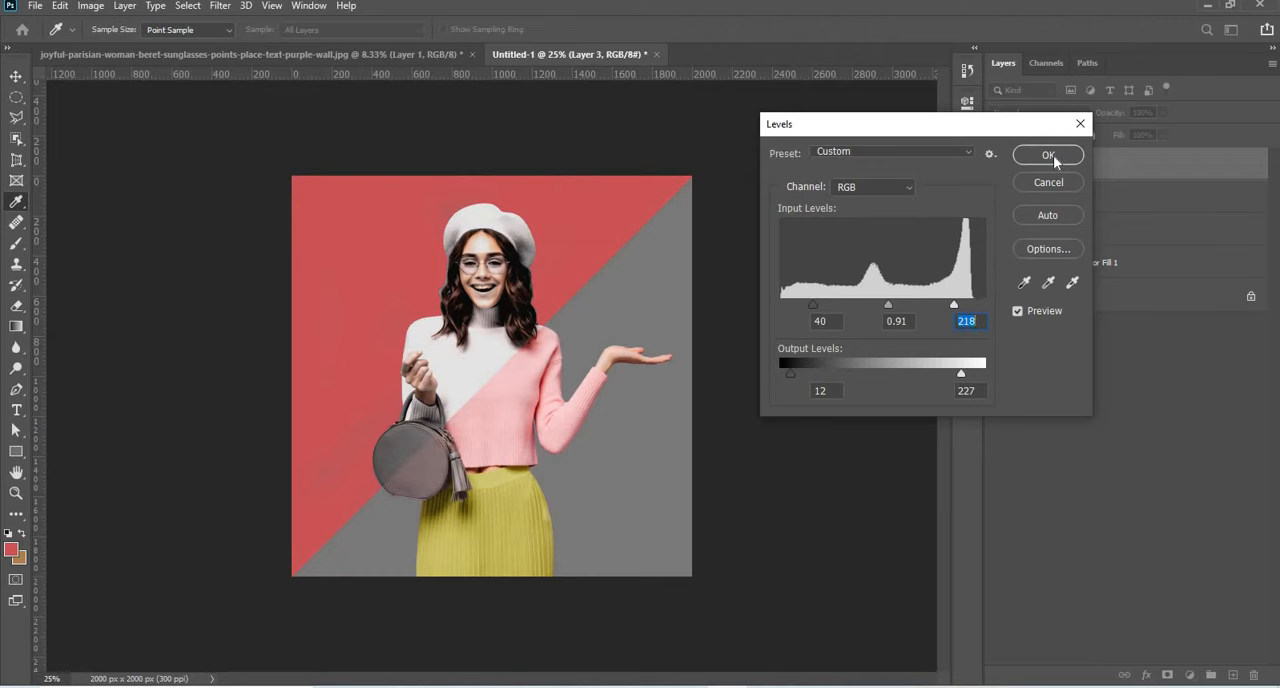
{"action": "left_click", "coordinate": [1053, 155]}
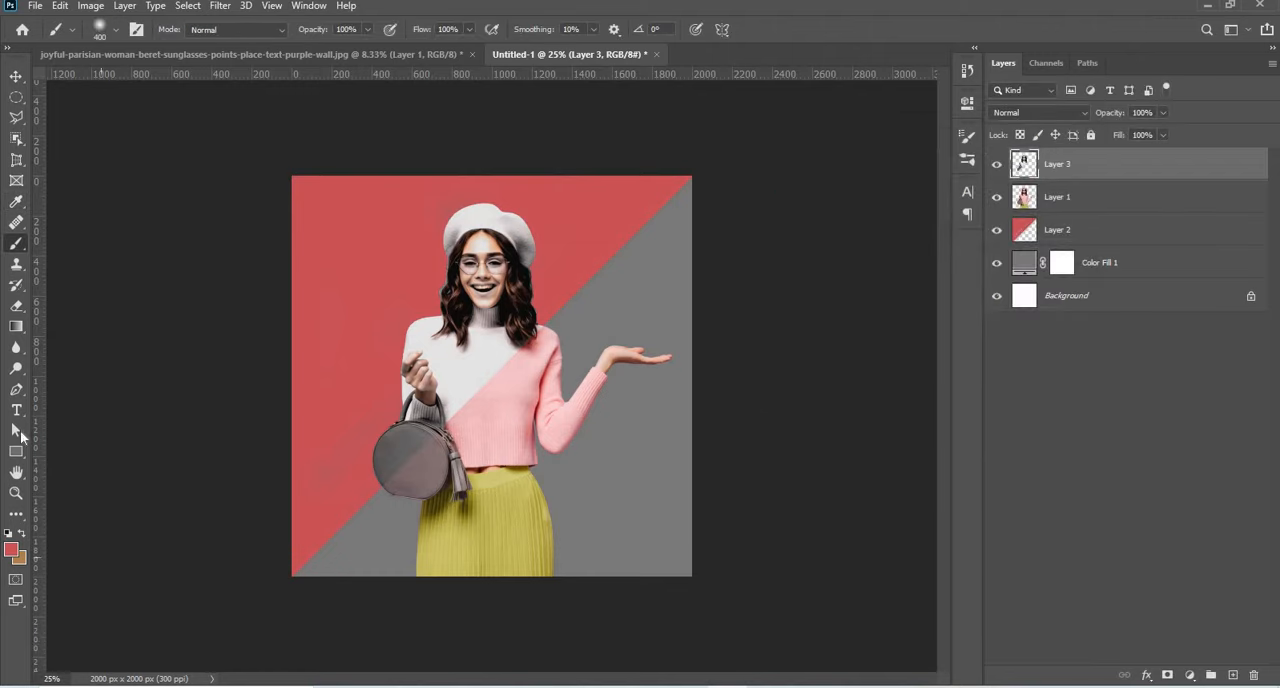
Toggle Layer 3's visibility off and on to compare the original clothing colours with the desaturated diagonal half.
{"action": "left_click", "coordinate": [14, 453]}
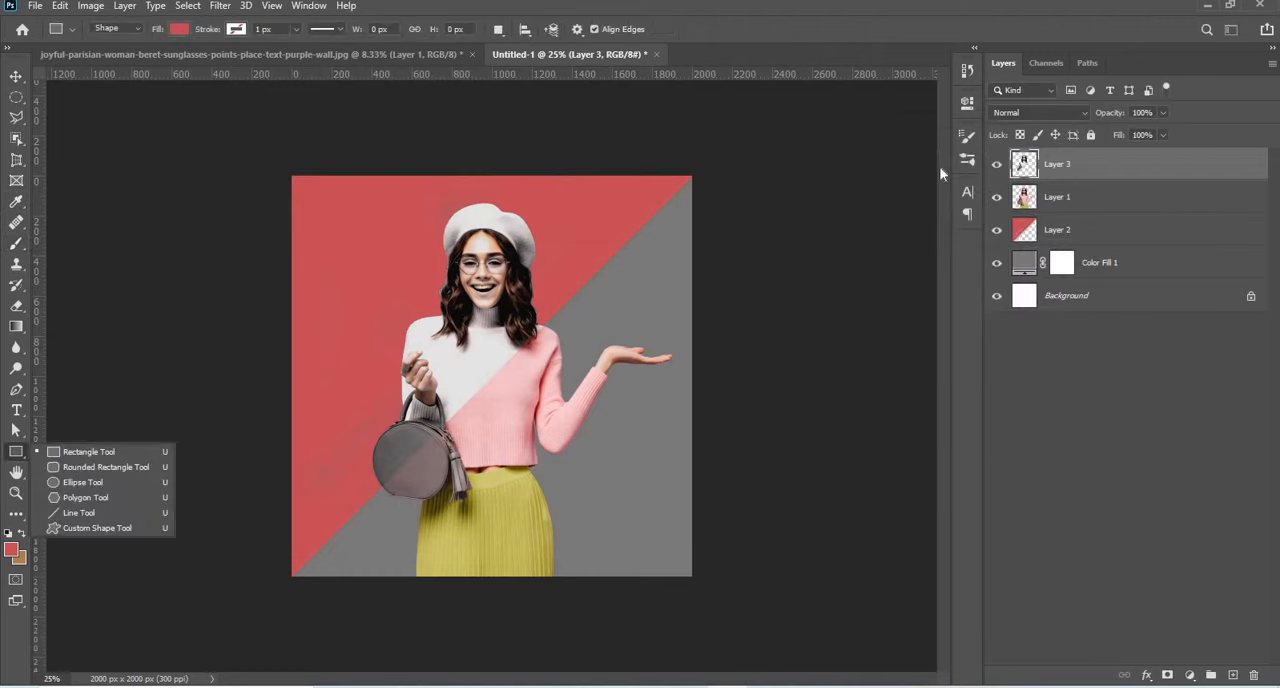
{"action": "left_click", "coordinate": [996, 165]}
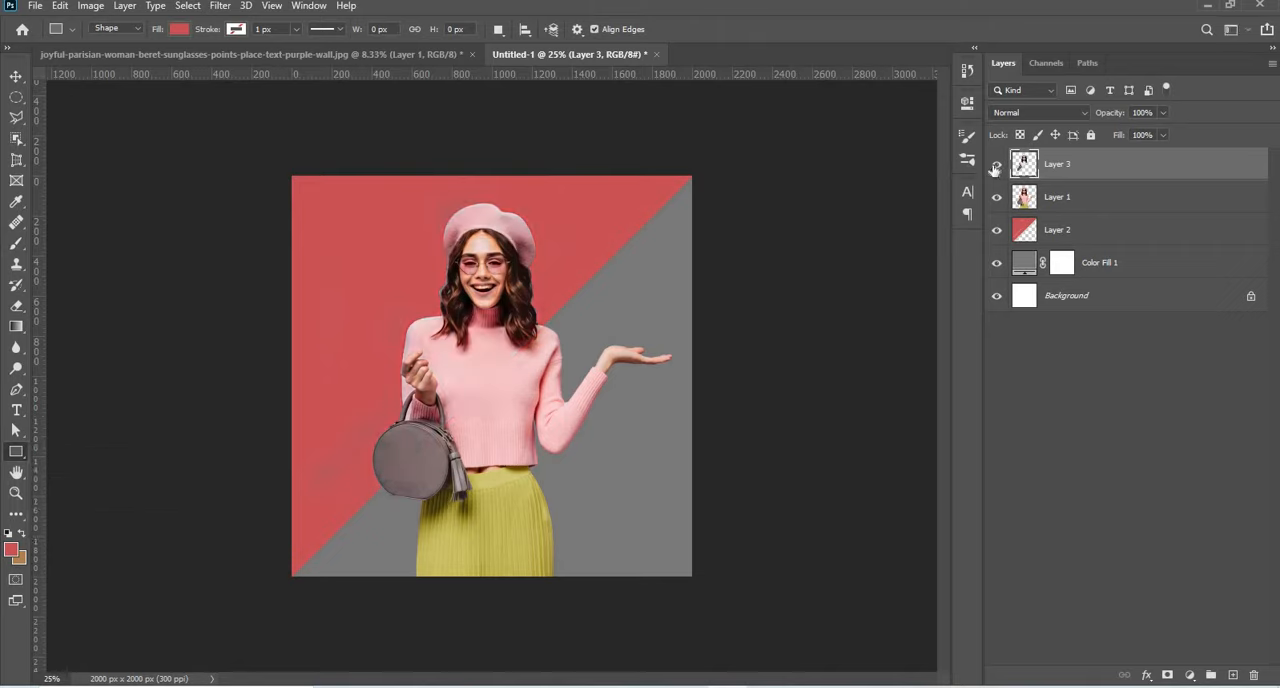
{"action": "left_click", "coordinate": [996, 165]}
{"action": "left_click", "coordinate": [996, 165]}
{"action": "left_click", "coordinate": [996, 165]}
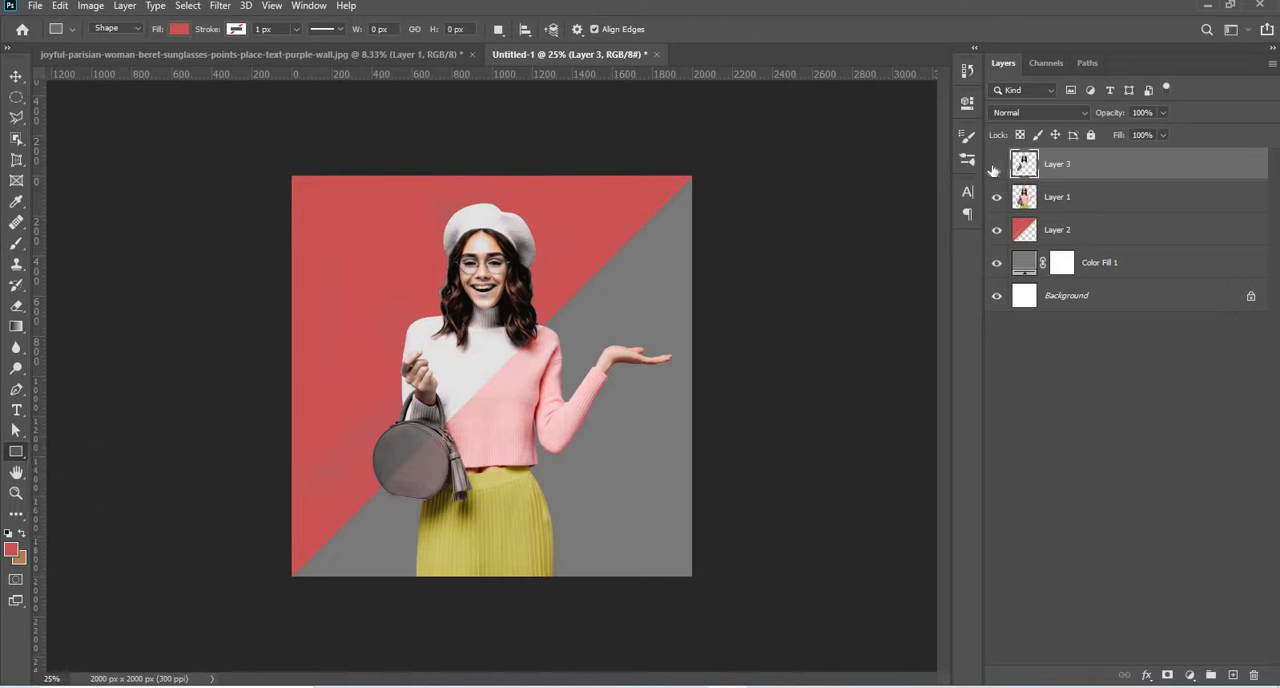
{"action": "left_click", "coordinate": [993, 170]}
Draw a 10 px straight line along the diagonal from the canvas's lower-left to upper-right corner and fill it white.
{"action": "right_click", "coordinate": [15, 452]}
{"action": "left_click", "coordinate": [87, 518]}
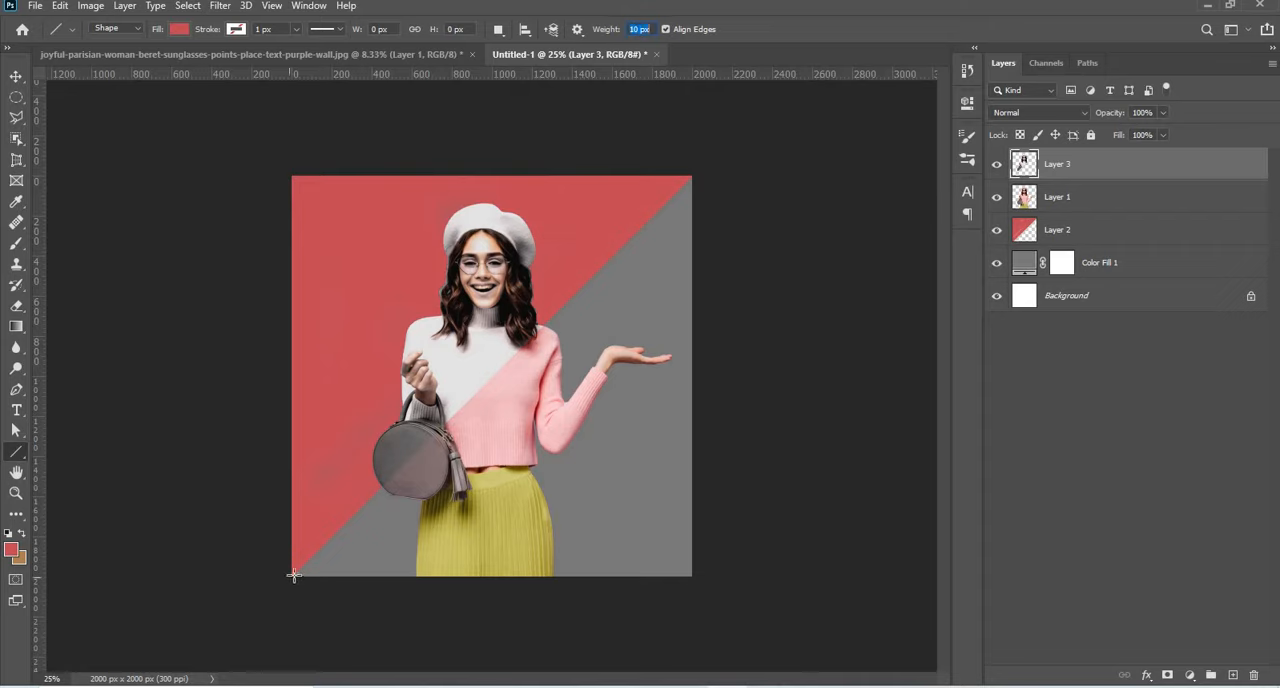
{"action": "left_click_drag", "start_coordinate": [293, 575], "coordinate": [694, 175]}
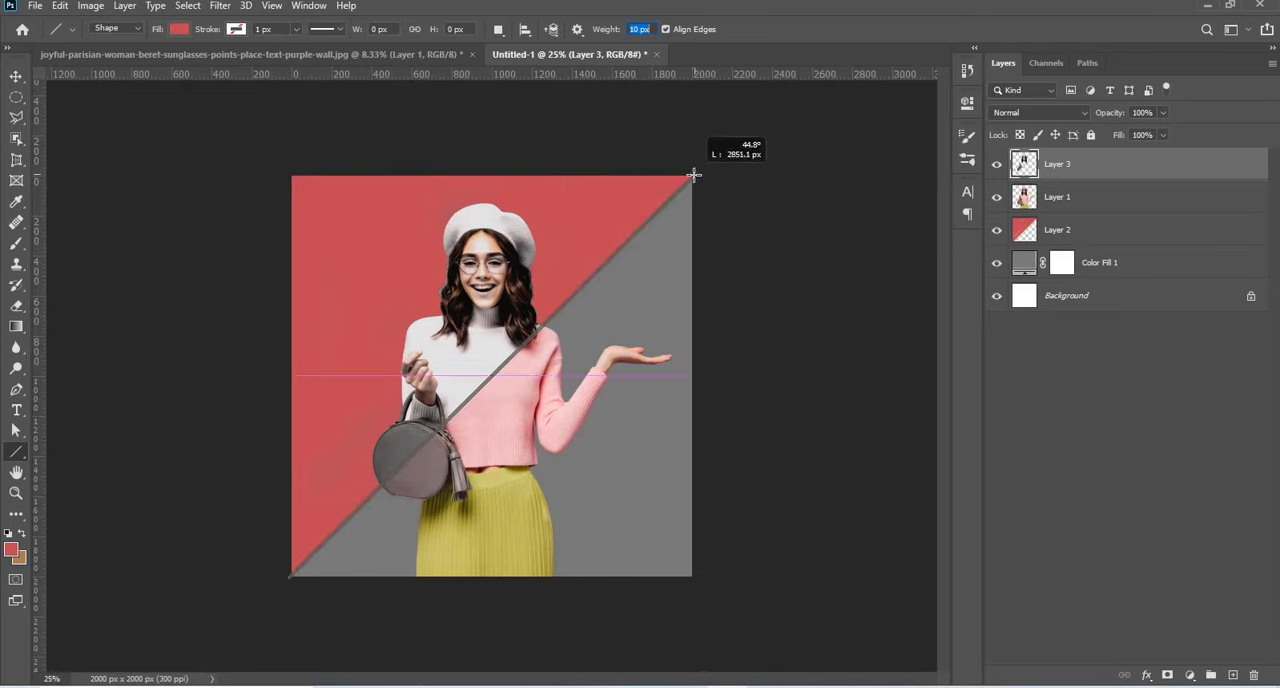
{"action": "left_click", "coordinate": [181, 31]}
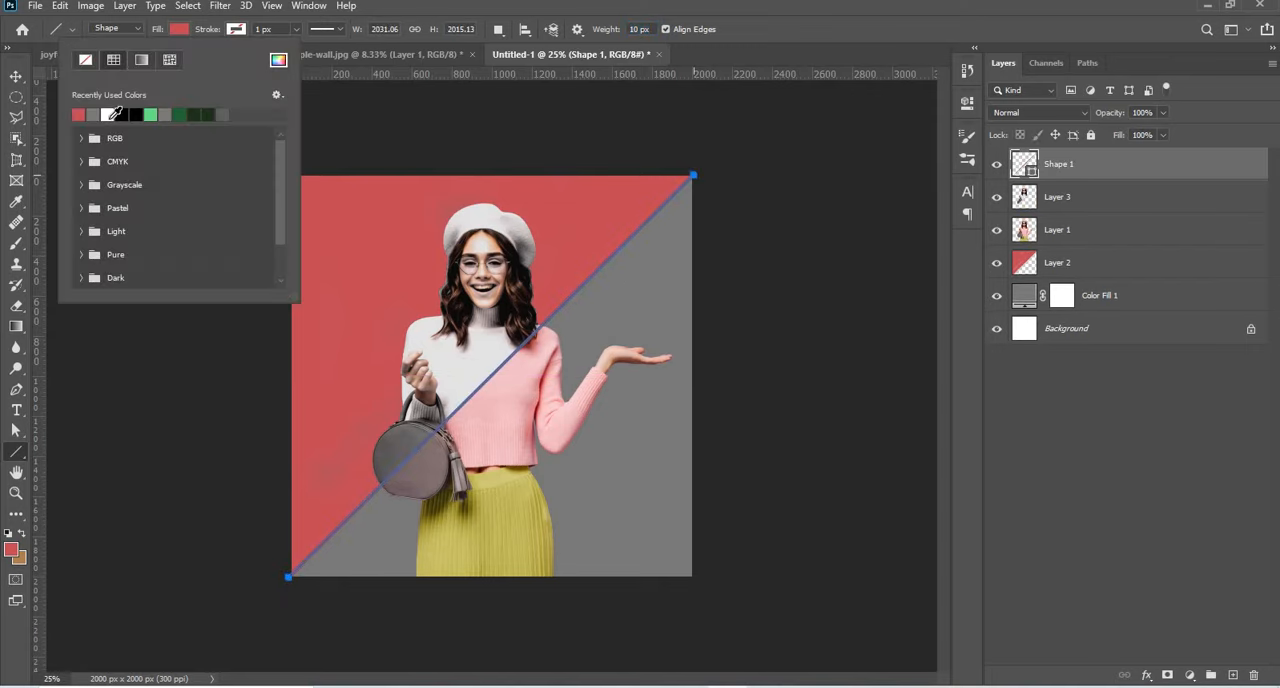
{"action": "left_click", "coordinate": [117, 114]}
{"action": "key", "text": "v"}
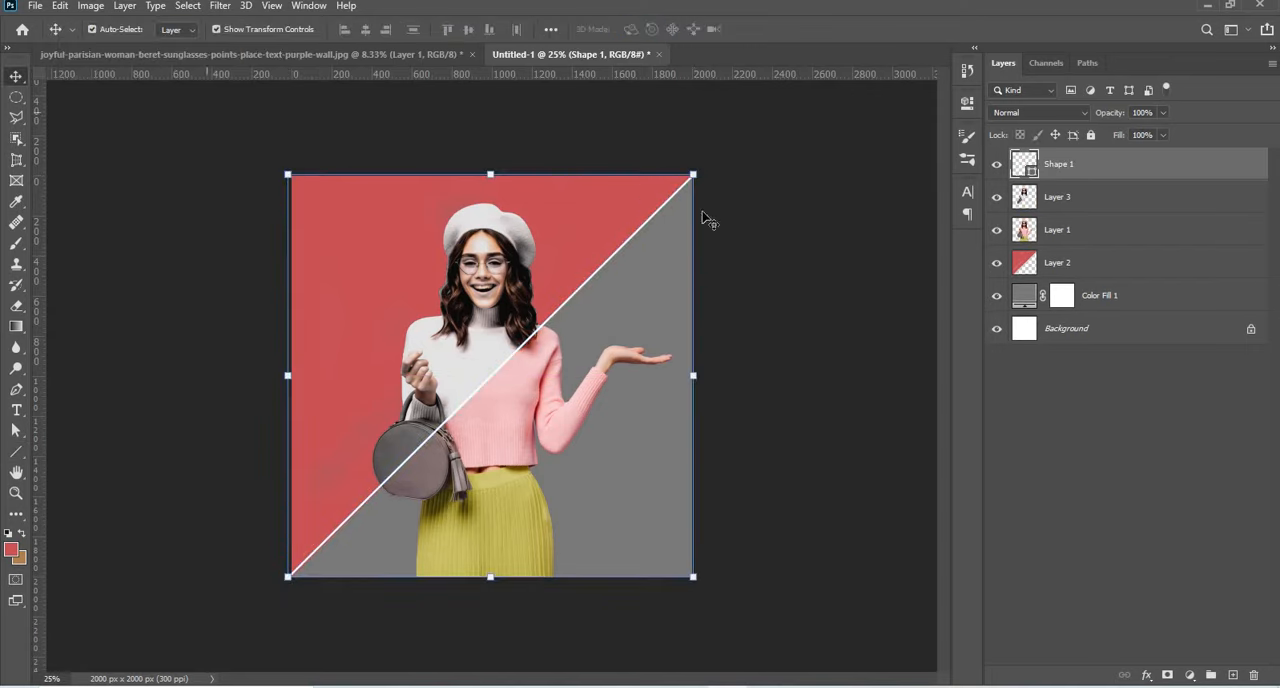
{"action": "left_click", "coordinate": [770, 276]}
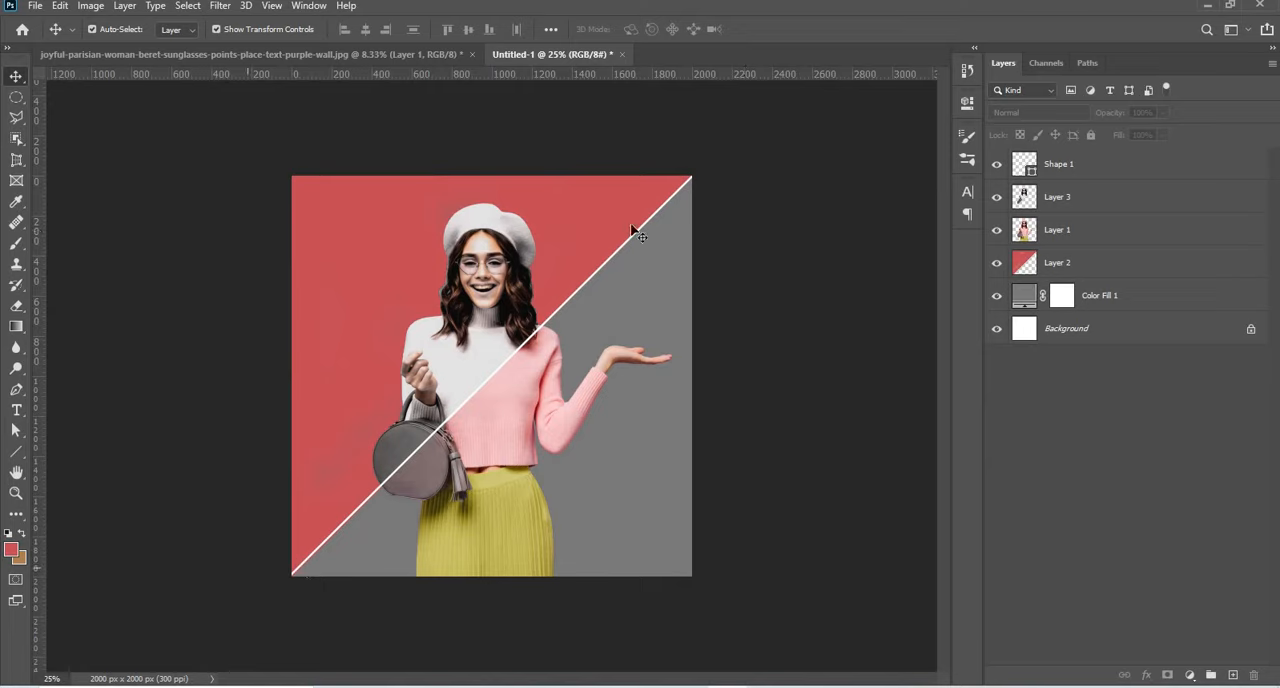
{"action": "left_click", "coordinate": [1100, 257]}
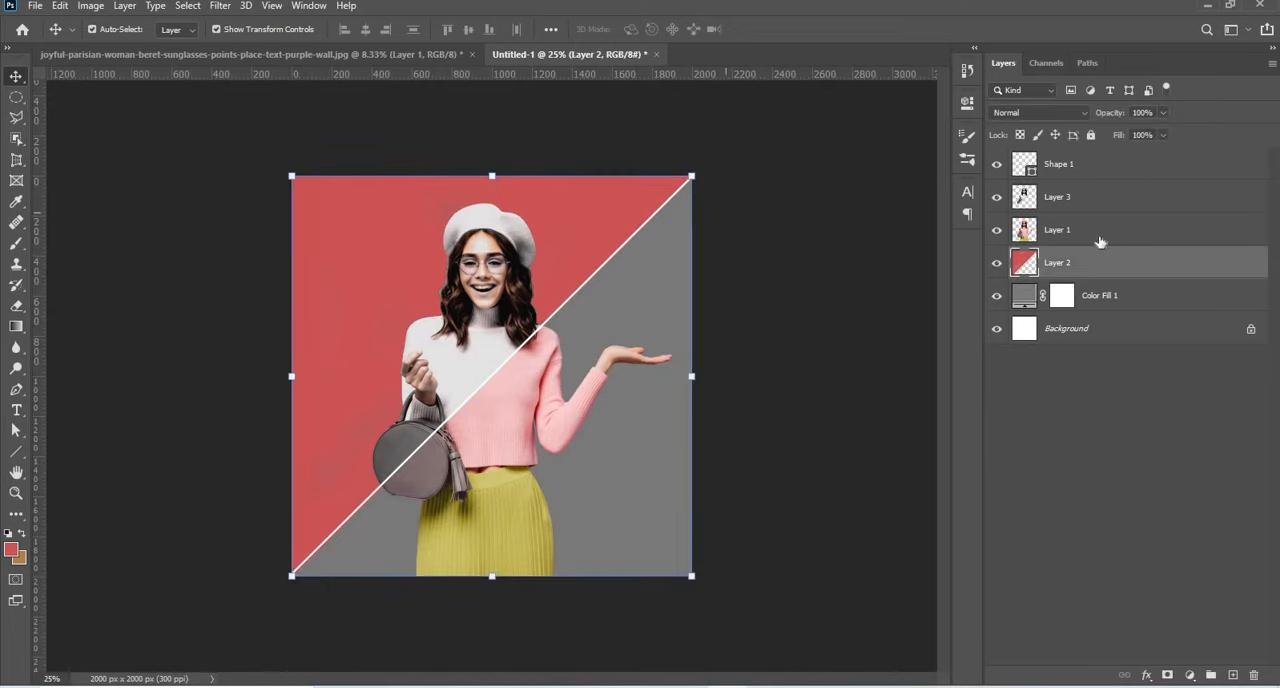
{"action": "left_click", "coordinate": [1093, 168]}
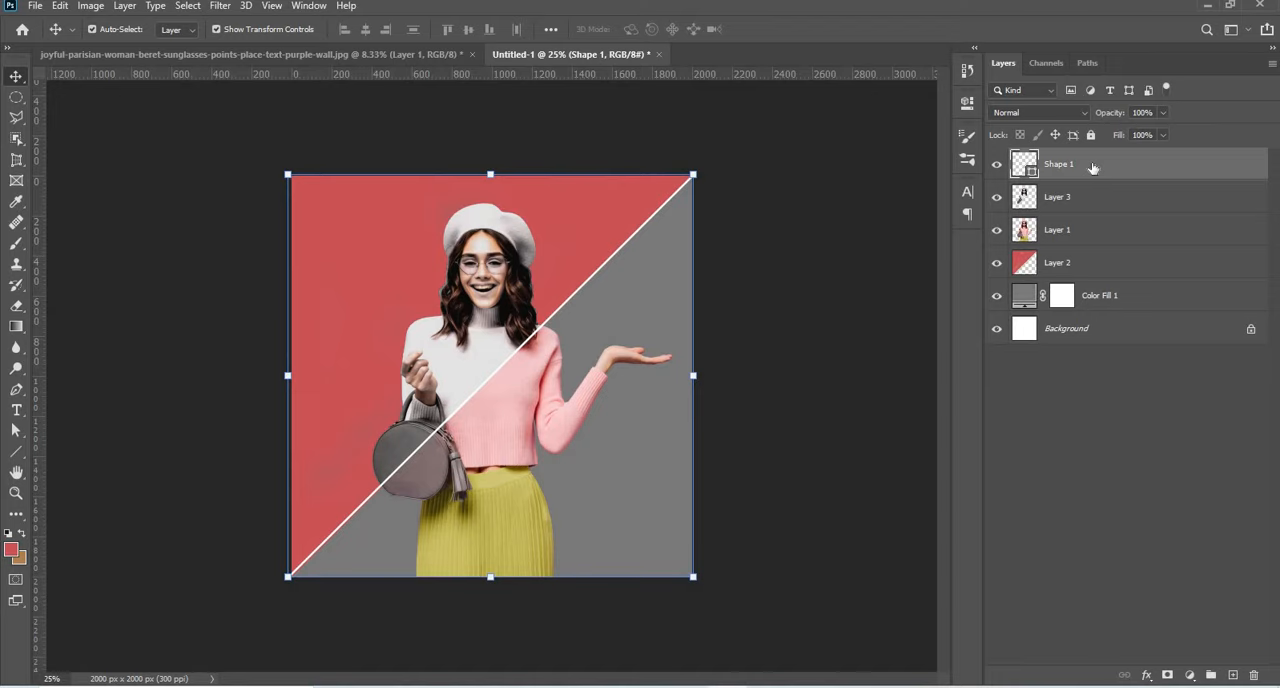
{"action": "left_click", "coordinate": [925, 232]}
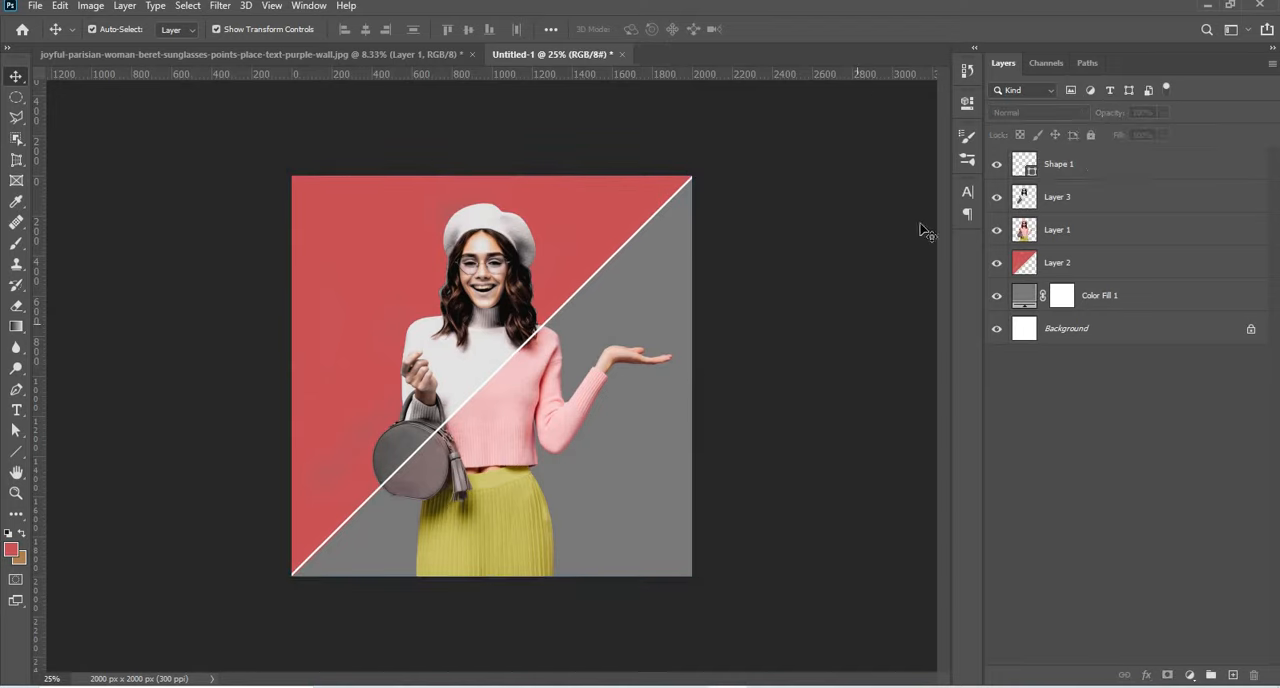
Draw a 2000 x 2000 px rectangle shape covering the whole canvas and set its fill to none.
{"action": "left_click", "coordinate": [16, 451]}
{"action": "left_click", "coordinate": [80, 451]}
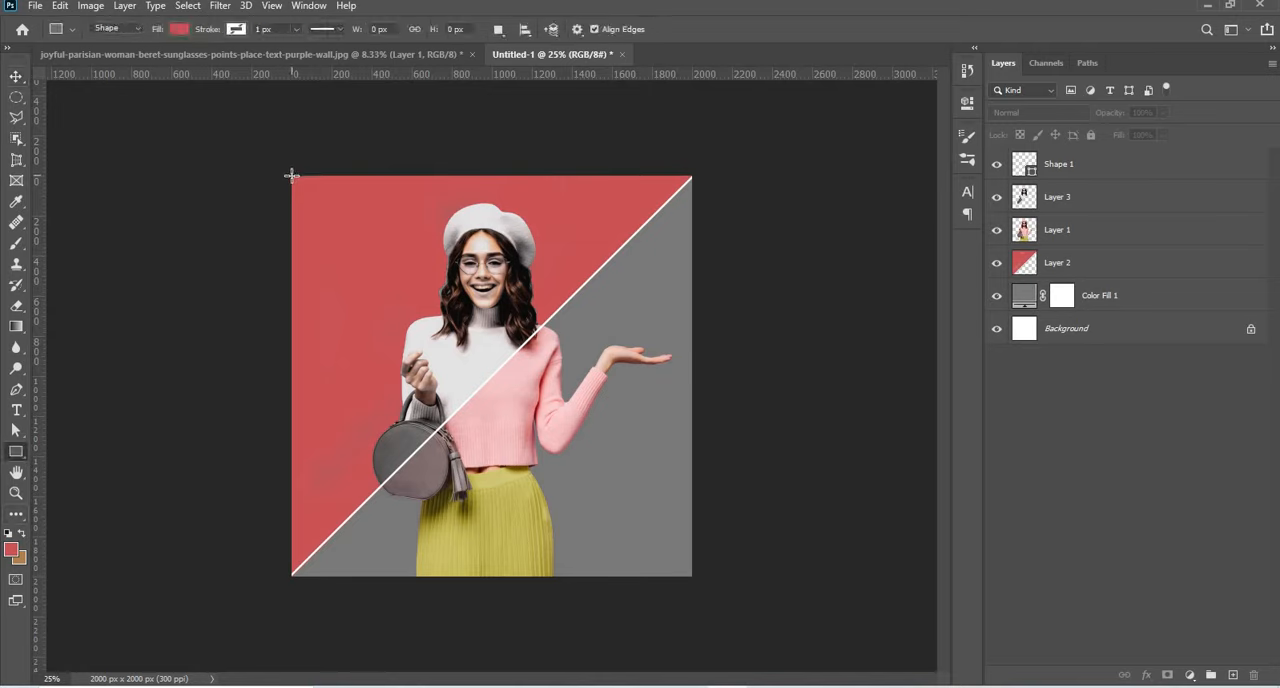
{"action": "left_click_drag", "start_coordinate": [291, 175], "coordinate": [691, 575]}
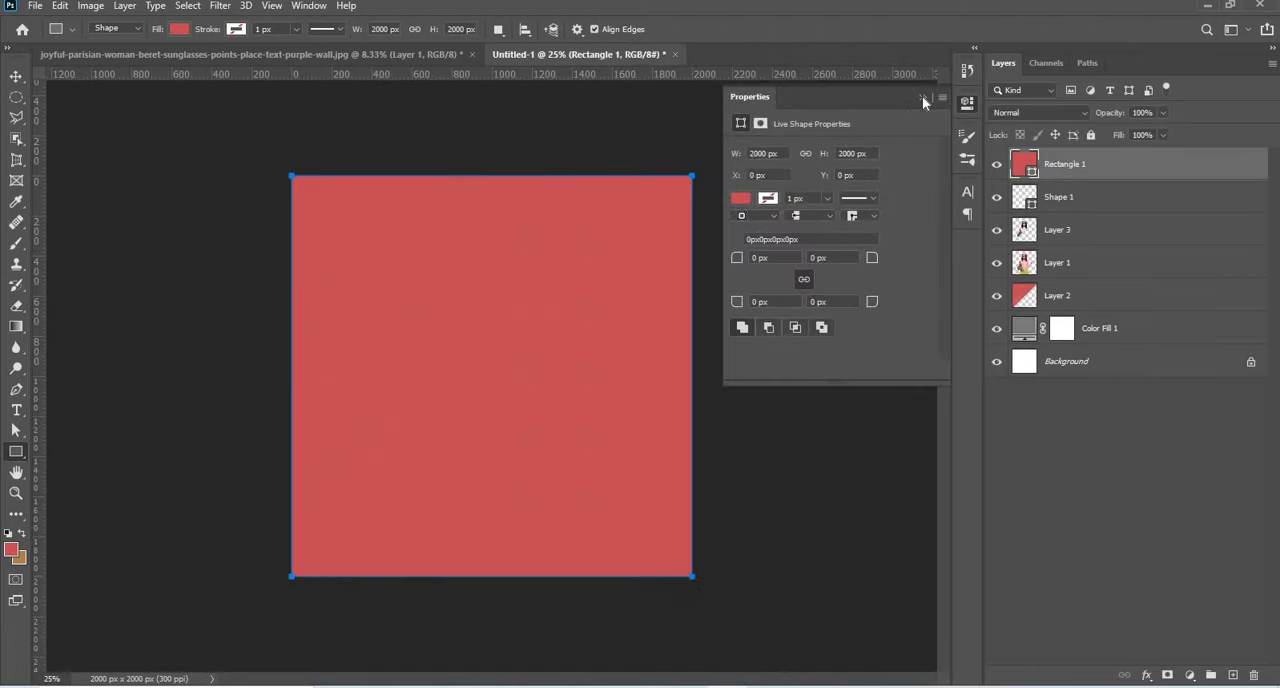
{"action": "left_click", "coordinate": [179, 28]}
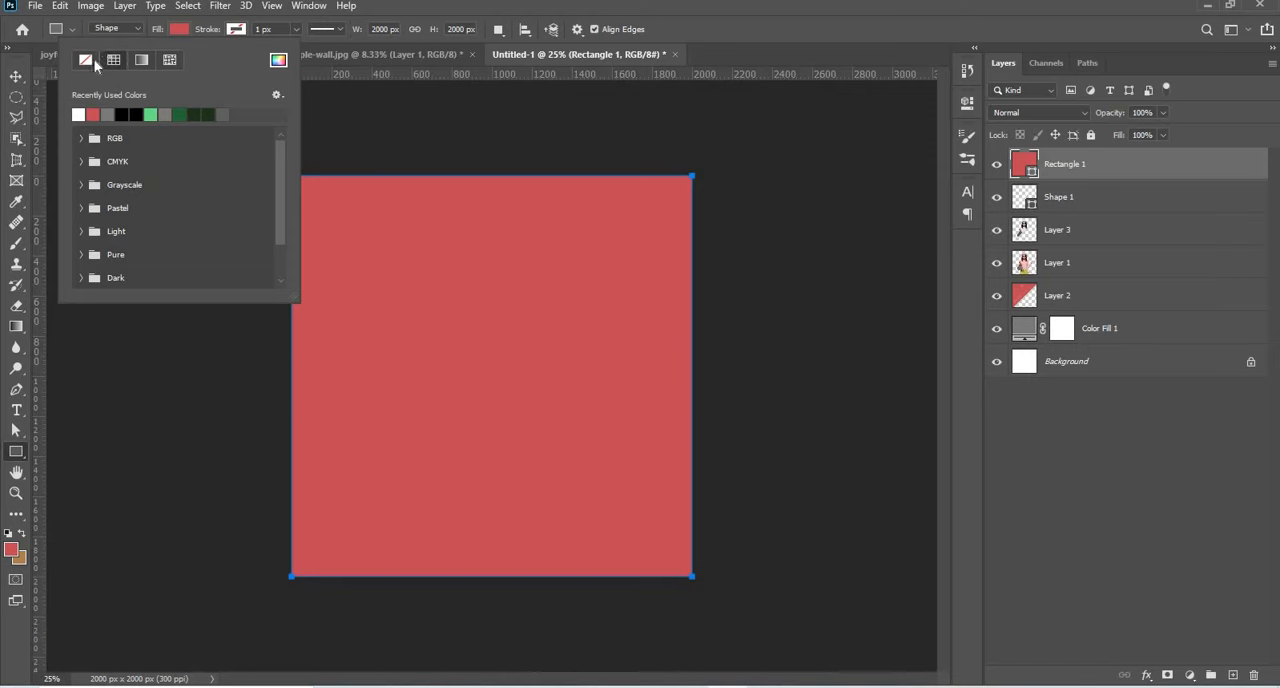
{"action": "left_click", "coordinate": [85, 59]}
Give the canvas-sized rectangle a white stroke with a width of 8.87 px.
{"action": "left_click", "coordinate": [236, 29]}
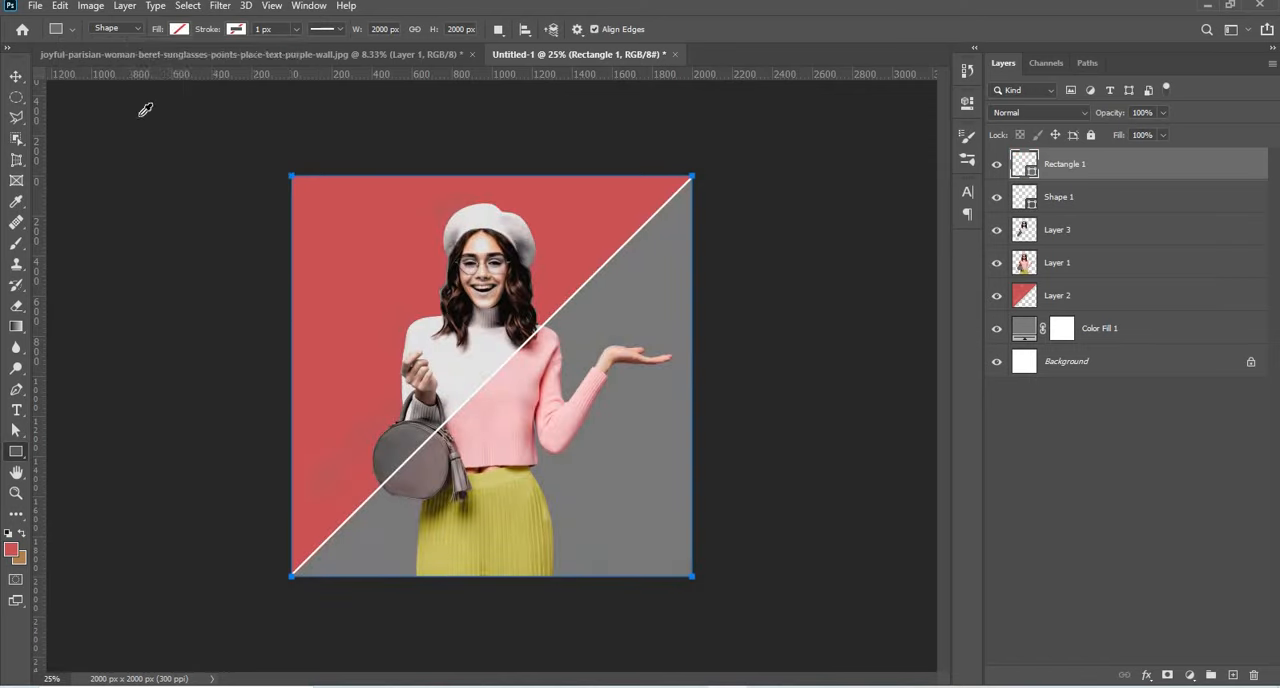
{"action": "left_click", "coordinate": [236, 29]}
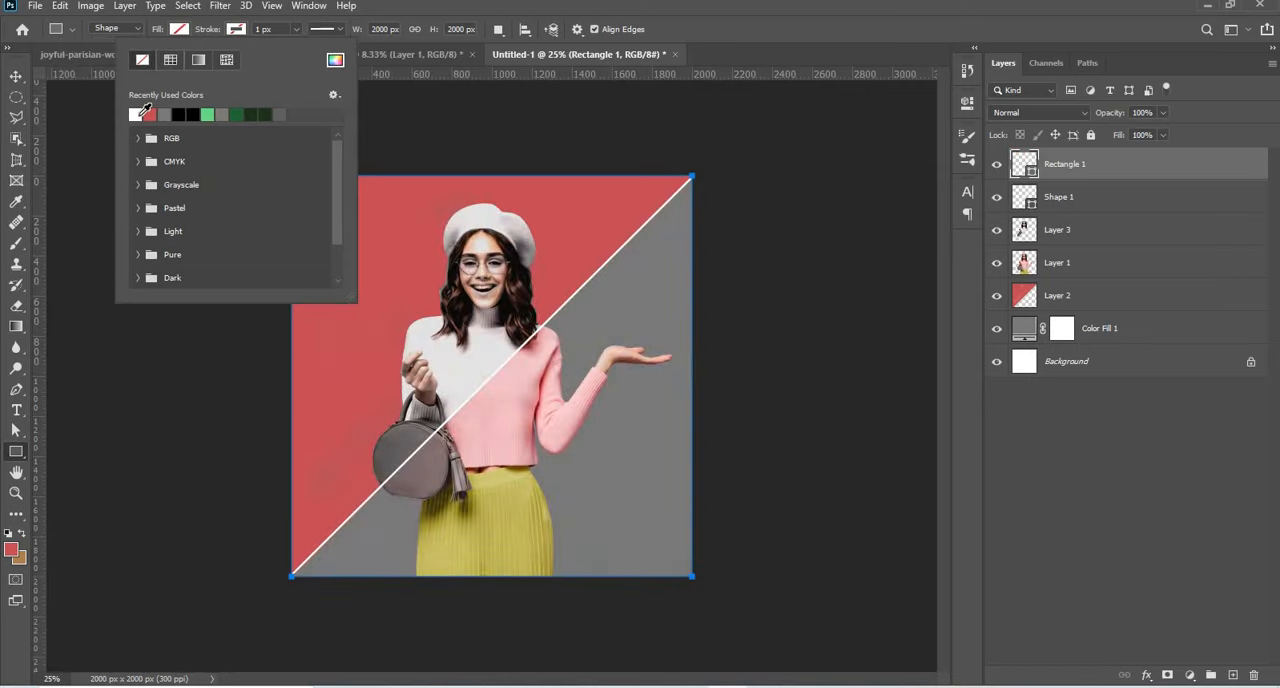
{"action": "left_click", "coordinate": [296, 29]}
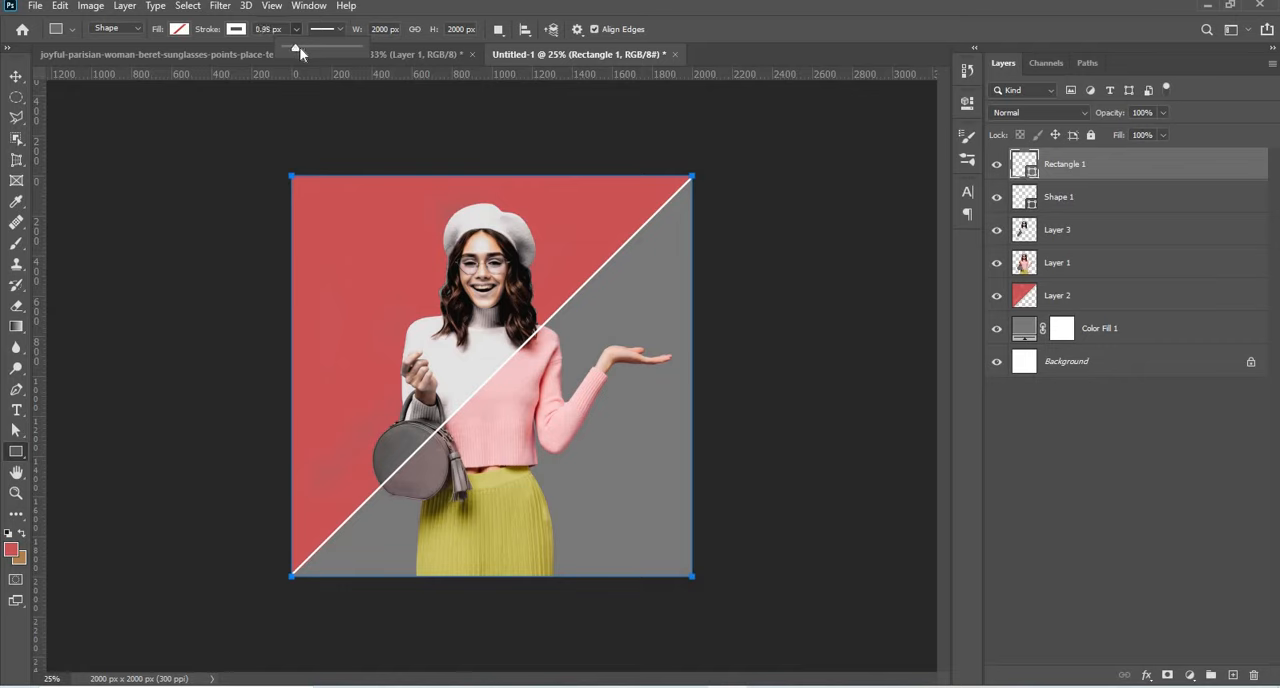
{"action": "left_click_drag", "start_coordinate": [298, 47], "coordinate": [296, 48]}
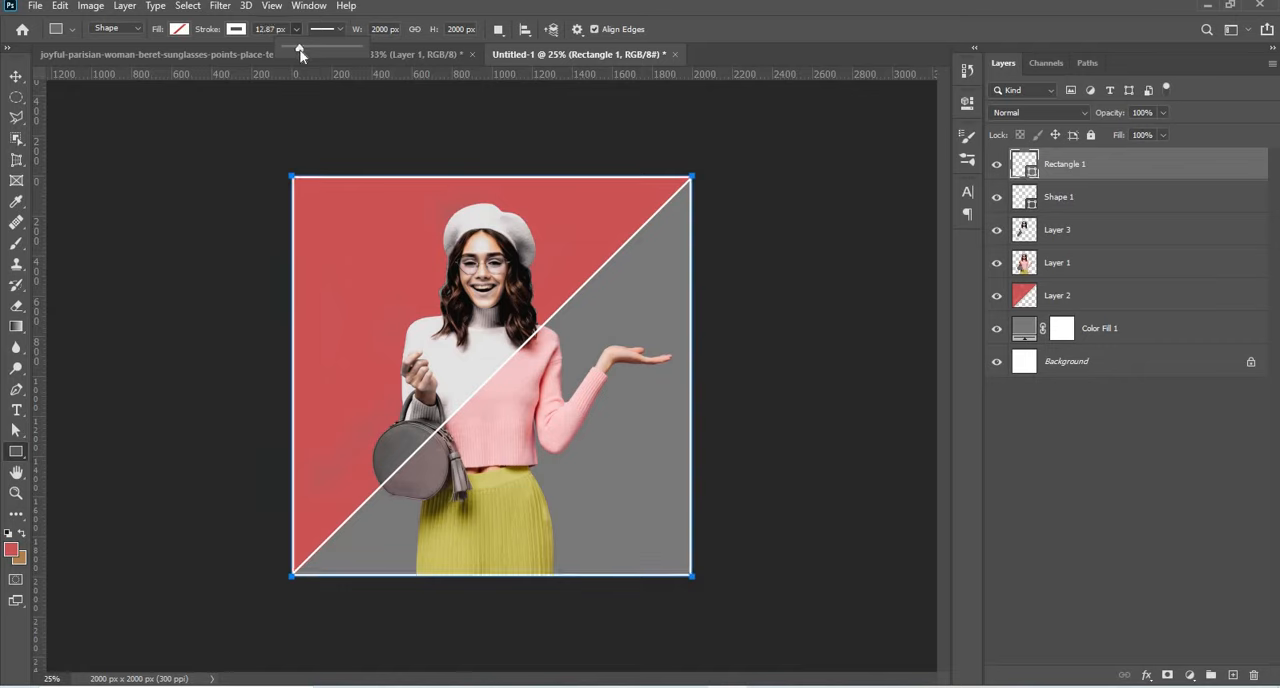
{"action": "left_click", "coordinate": [265, 29]}
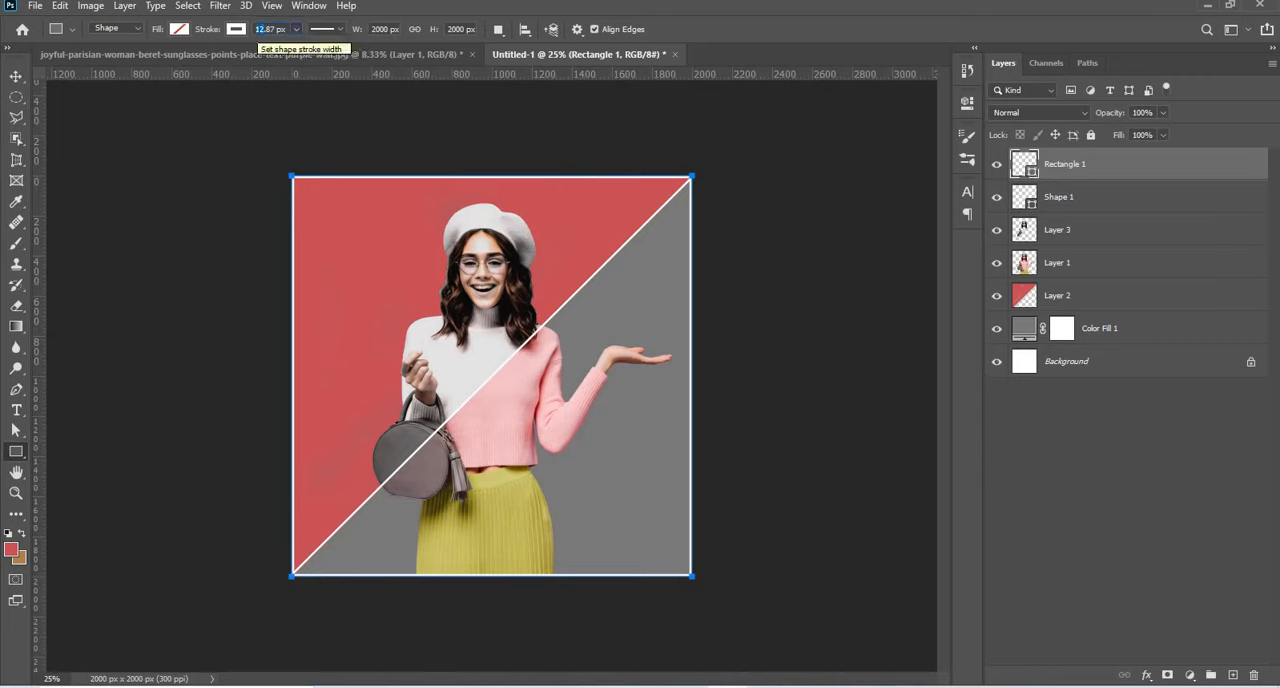
{"action": "type", "text": "8"}
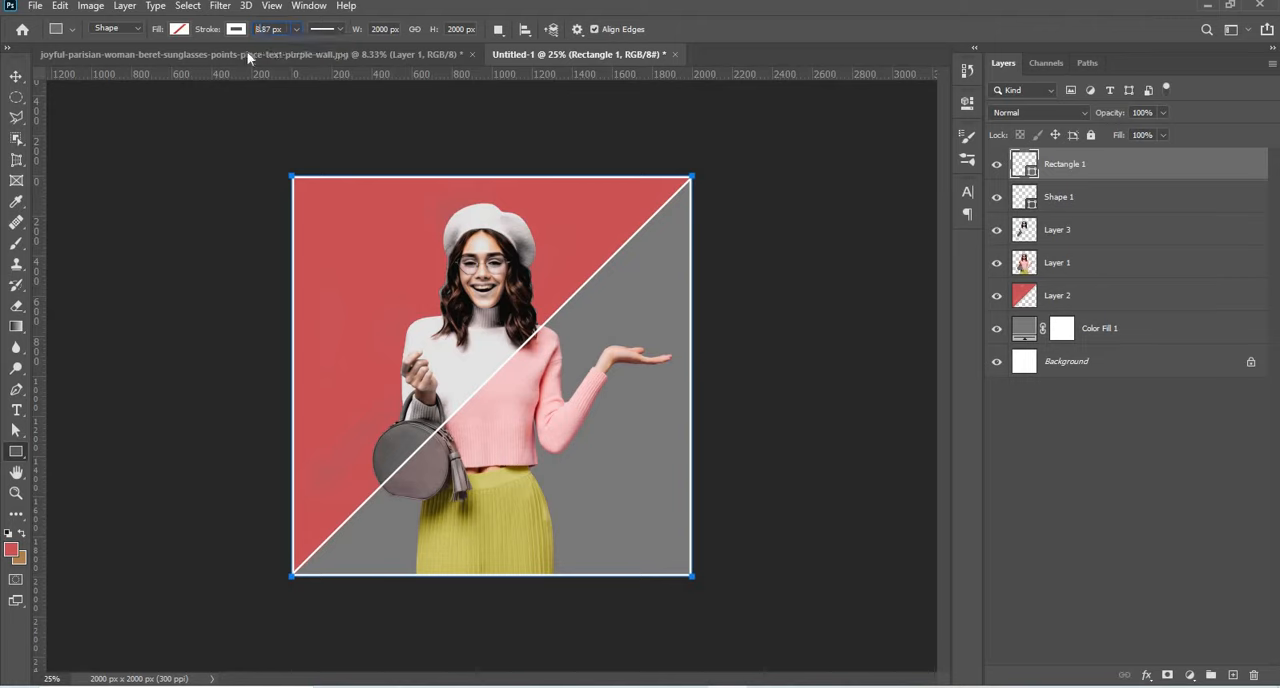
{"action": "key", "text": "Return"}
{"action": "key", "text": "v"}
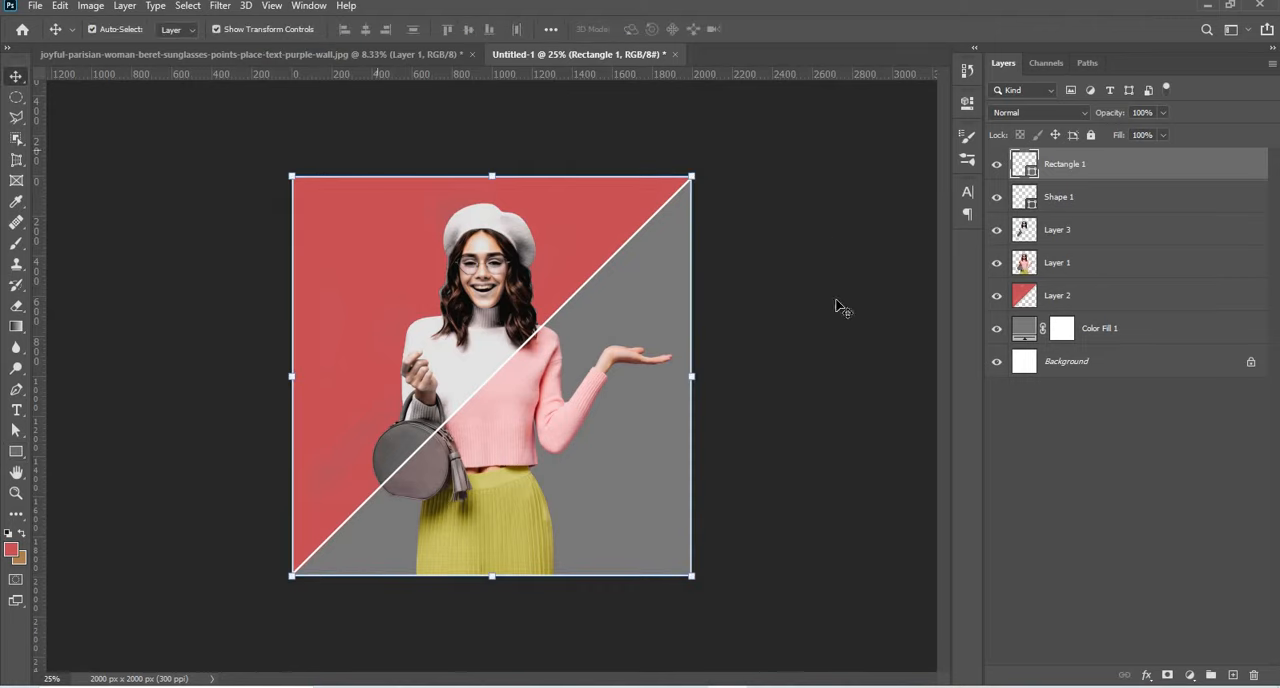
{"action": "left_click", "coordinate": [722, 440]}
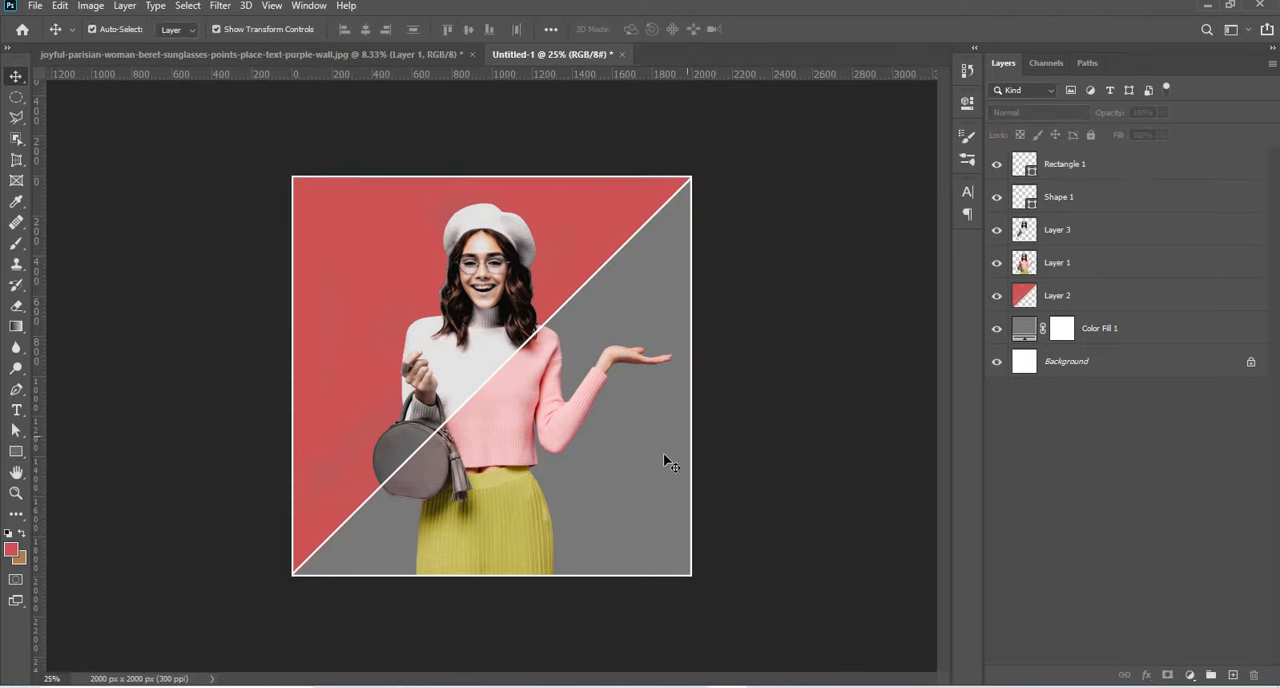
Recolour the grey Color Fill 1 layer to light pink f4c7ce, sampled from the woman's sweater.
{"action": "left_click", "coordinate": [1032, 331]}
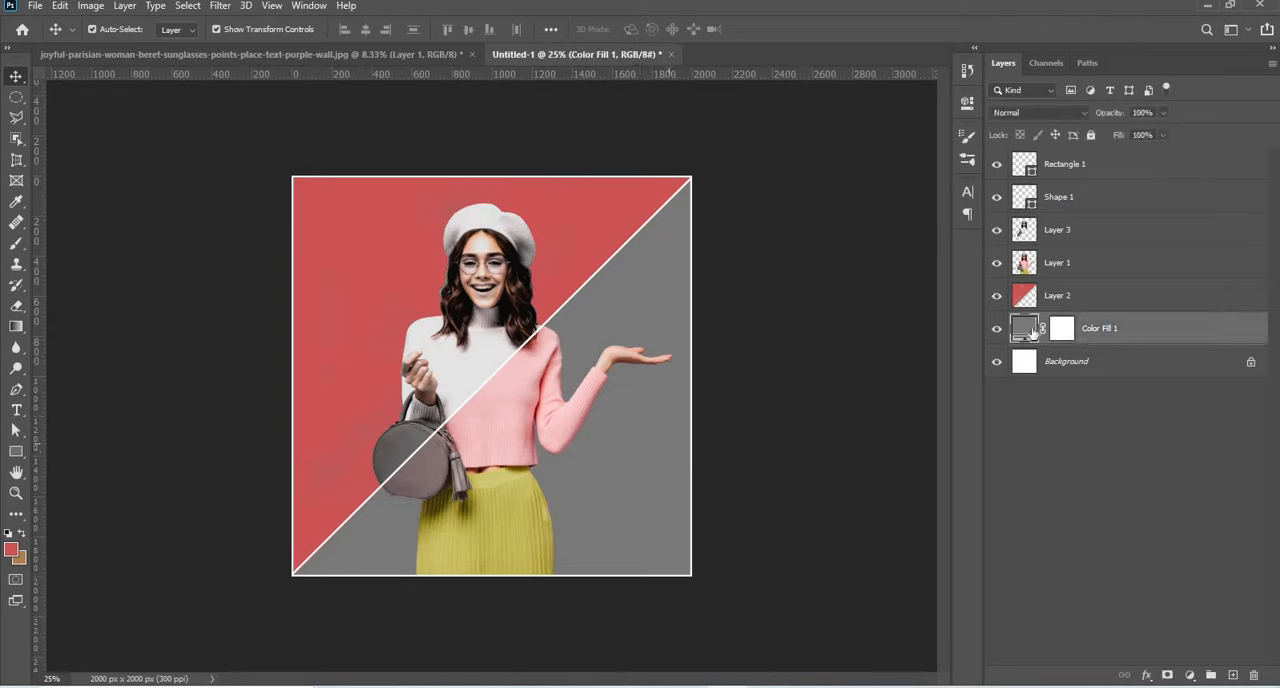
{"action": "double_click", "coordinate": [1028, 331]}
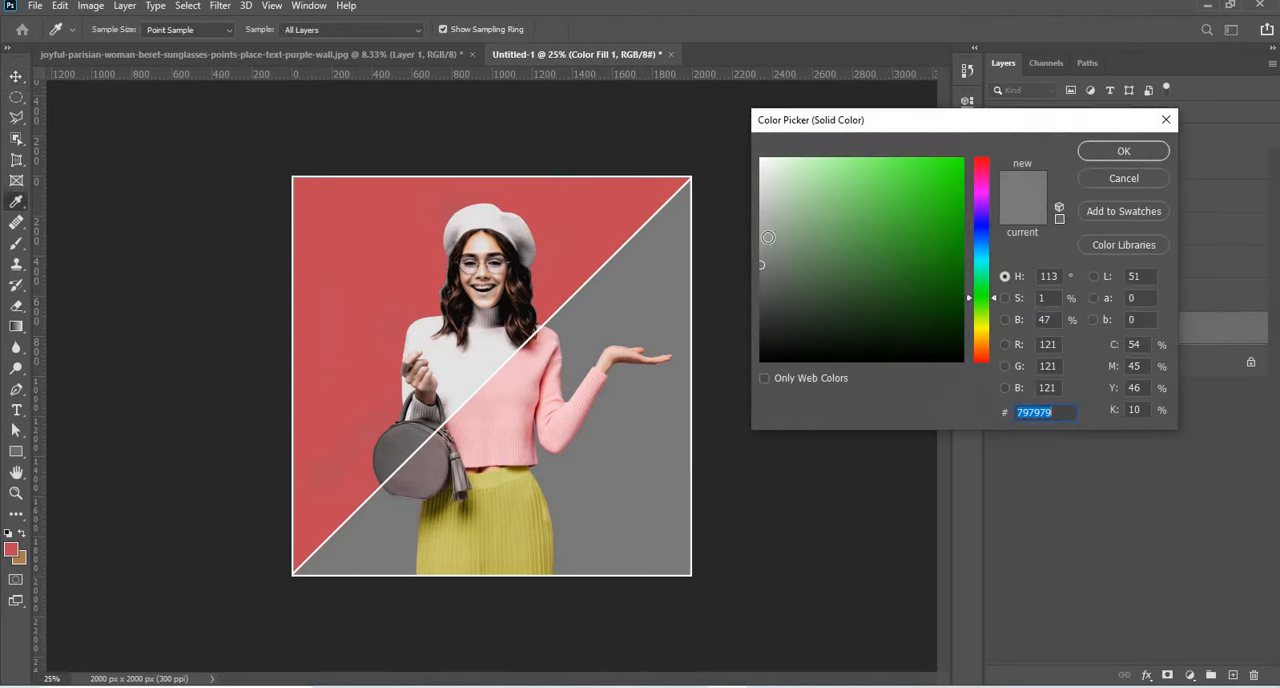
{"action": "left_click", "coordinate": [548, 368]}
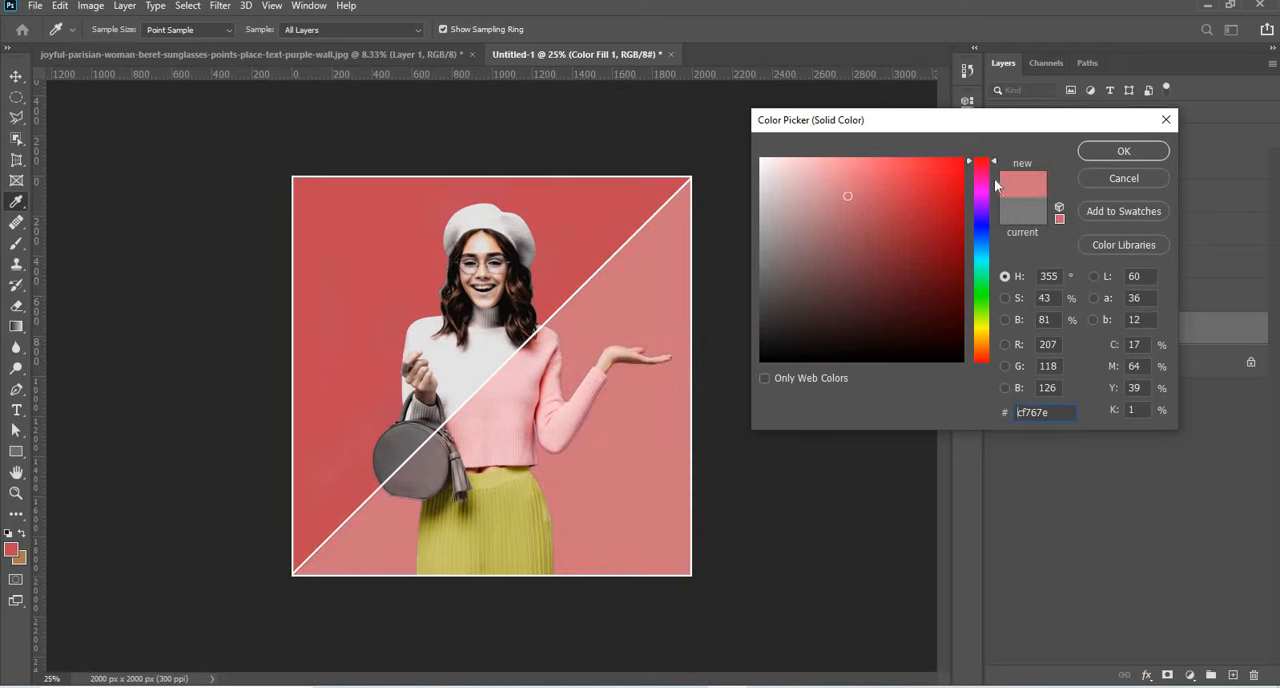
{"action": "left_click", "coordinate": [553, 345]}
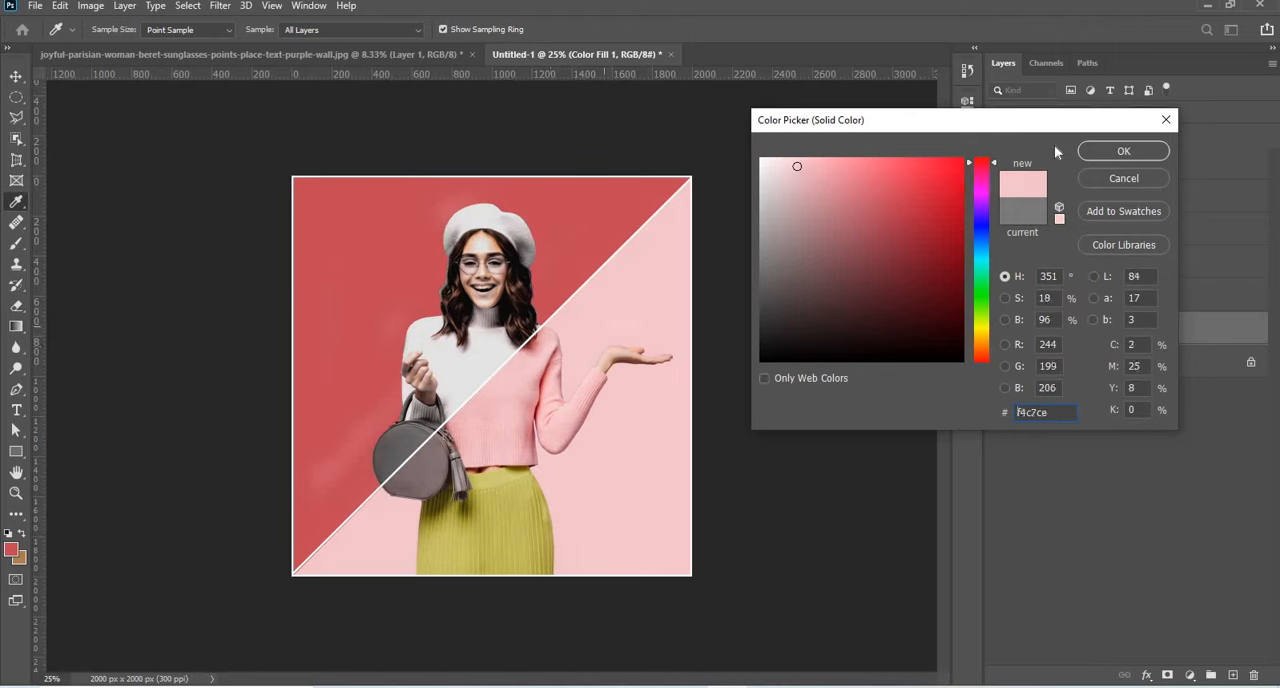
{"action": "left_click", "coordinate": [1097, 153]}
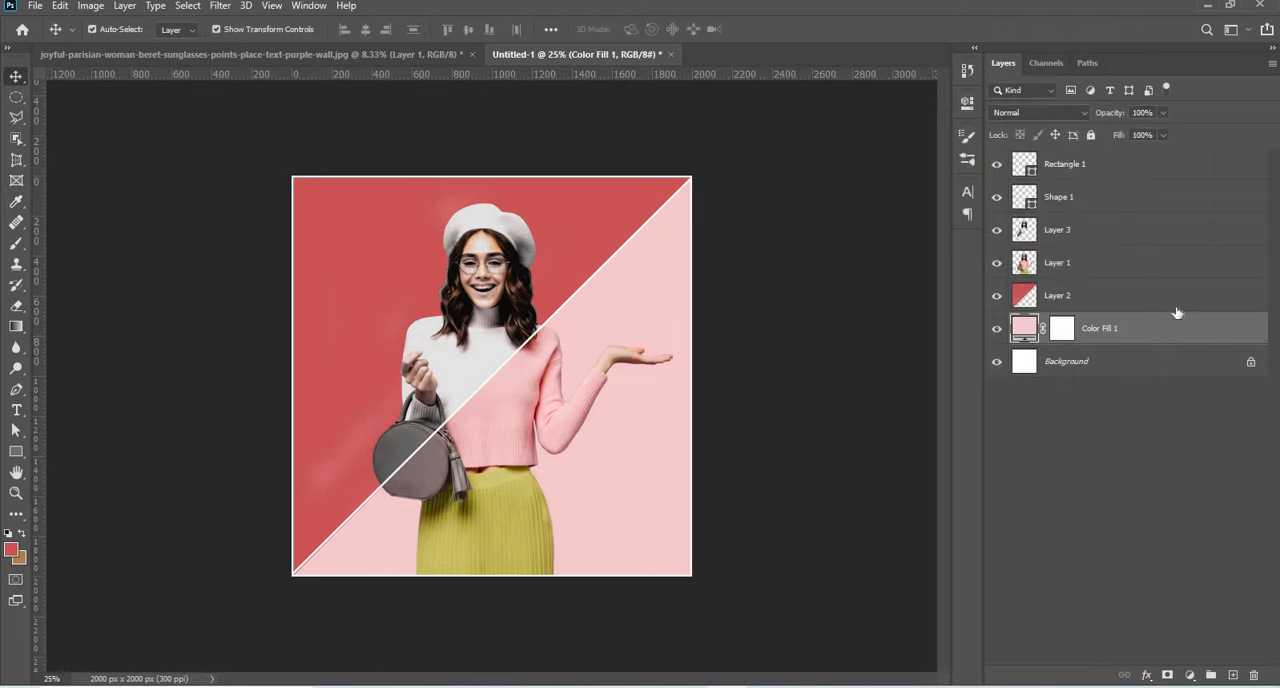
Enable a Color Overlay in the layer style of Layer 2, the red diagonal half, leaving Outer Glow off.
{"action": "left_click", "coordinate": [1017, 296]}
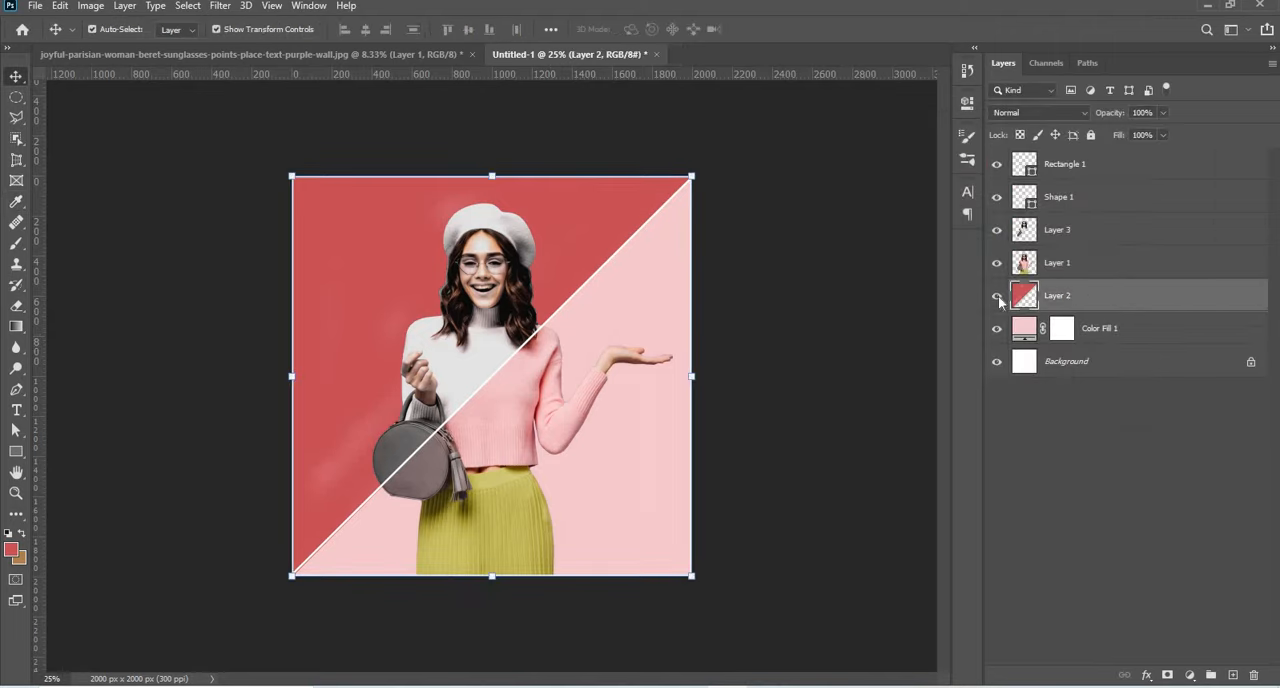
{"action": "double_click", "coordinate": [1017, 296]}
{"action": "left_click", "coordinate": [713, 448]}
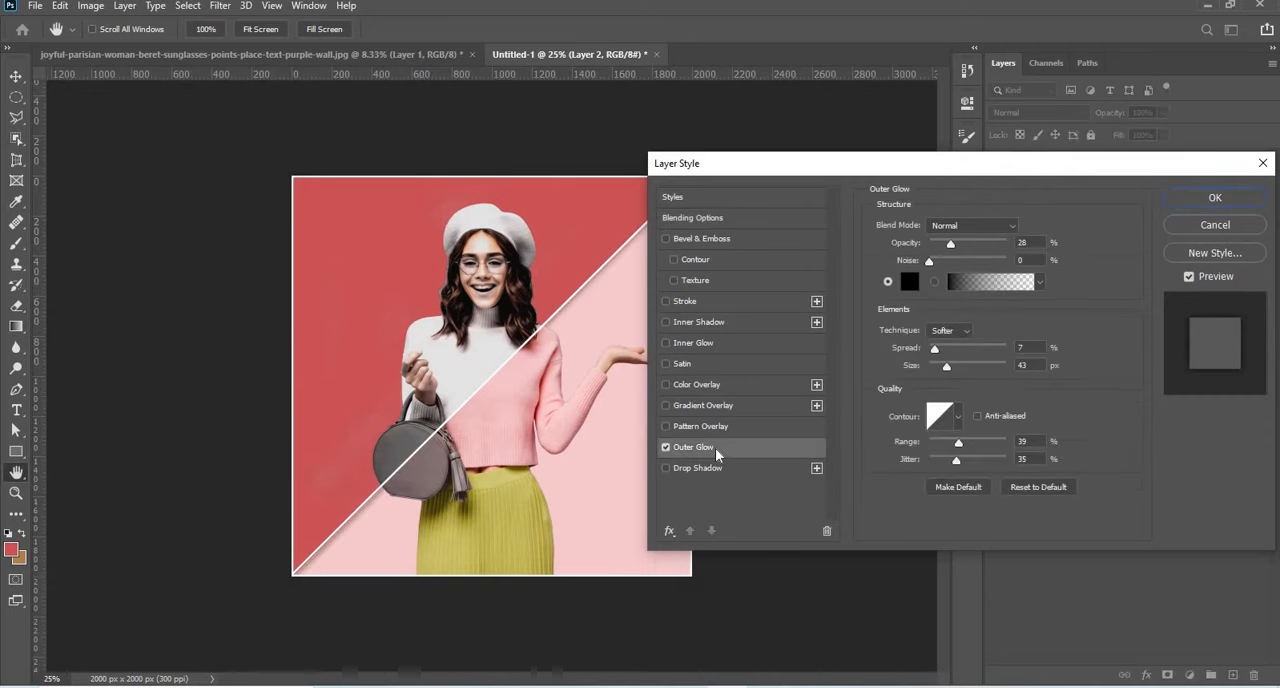
{"action": "left_click", "coordinate": [667, 449]}
{"action": "left_click", "coordinate": [734, 387]}
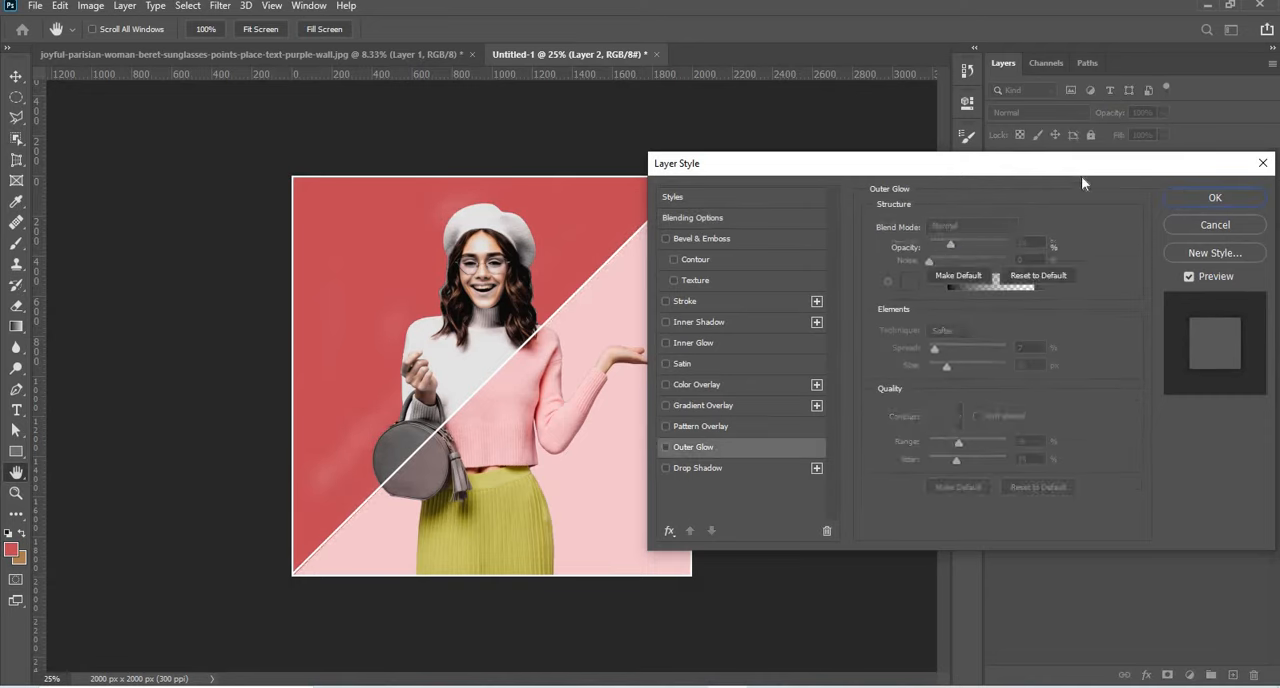
Set the Color Overlay of Layer 2, the upper diagonal half of the background, to dusky rose c86776.
{"action": "left_click", "coordinate": [1027, 228]}
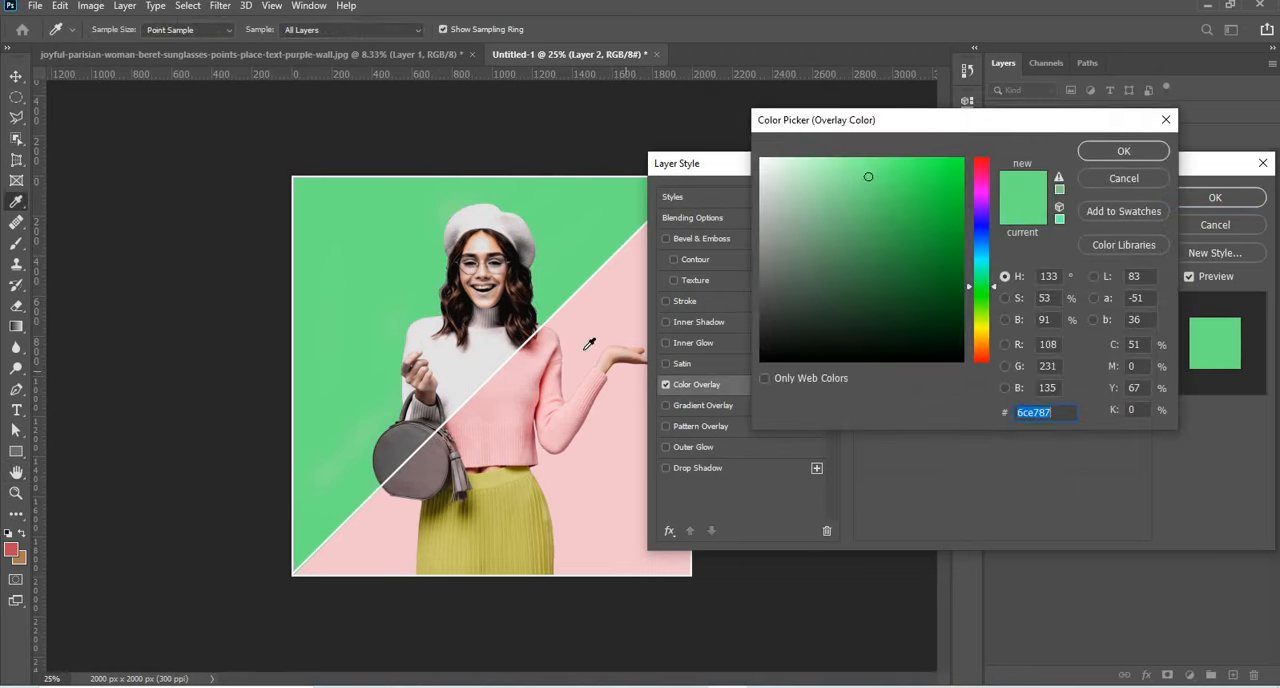
{"action": "left_click", "coordinate": [584, 351]}
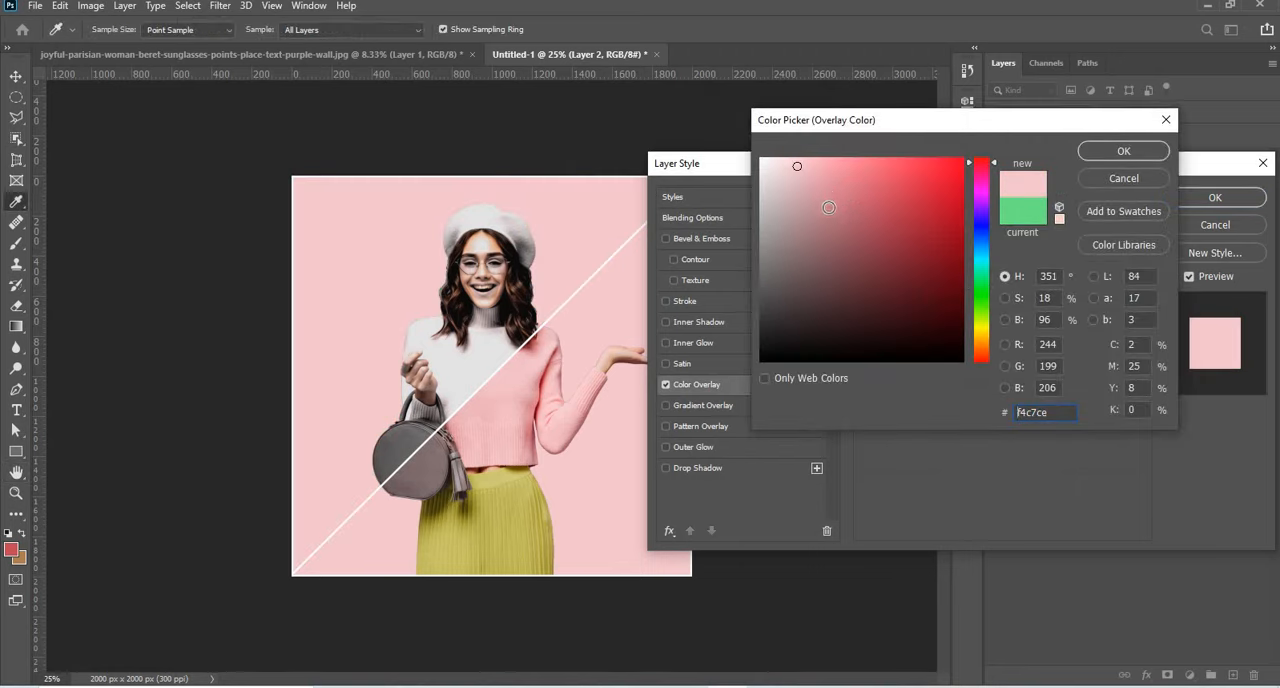
{"action": "left_click", "coordinate": [826, 185]}
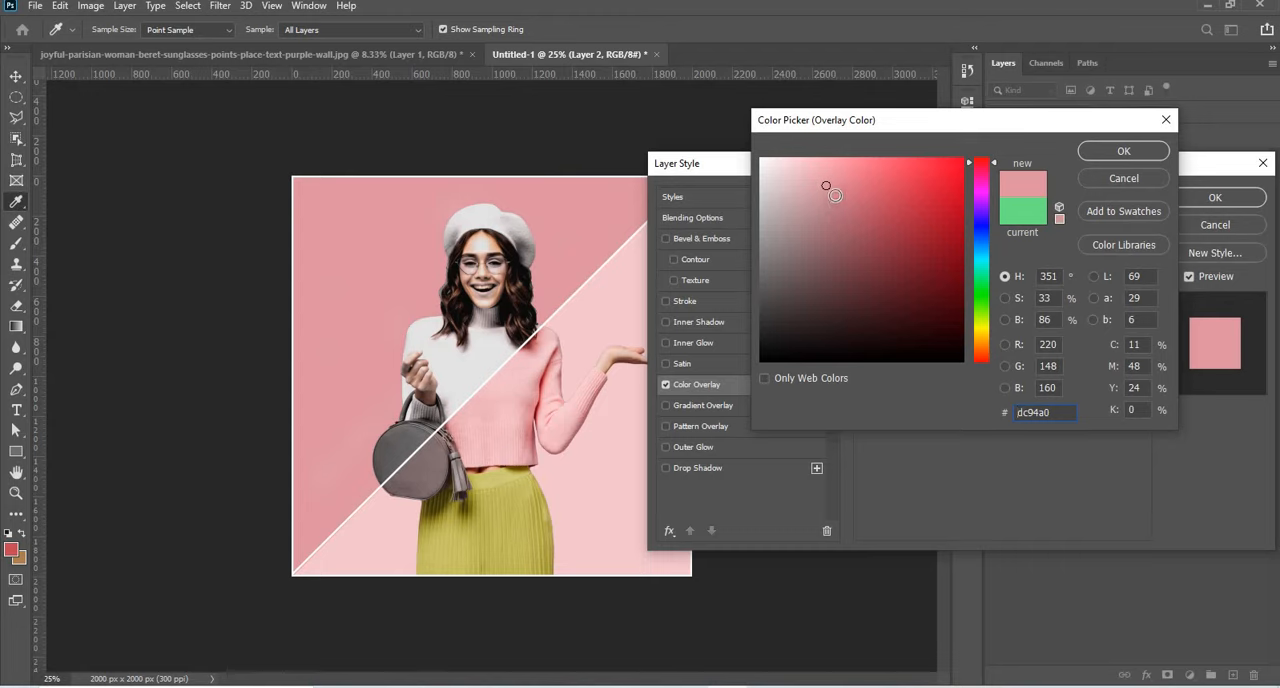
{"action": "left_click", "coordinate": [839, 192]}
{"action": "left_click", "coordinate": [841, 191]}
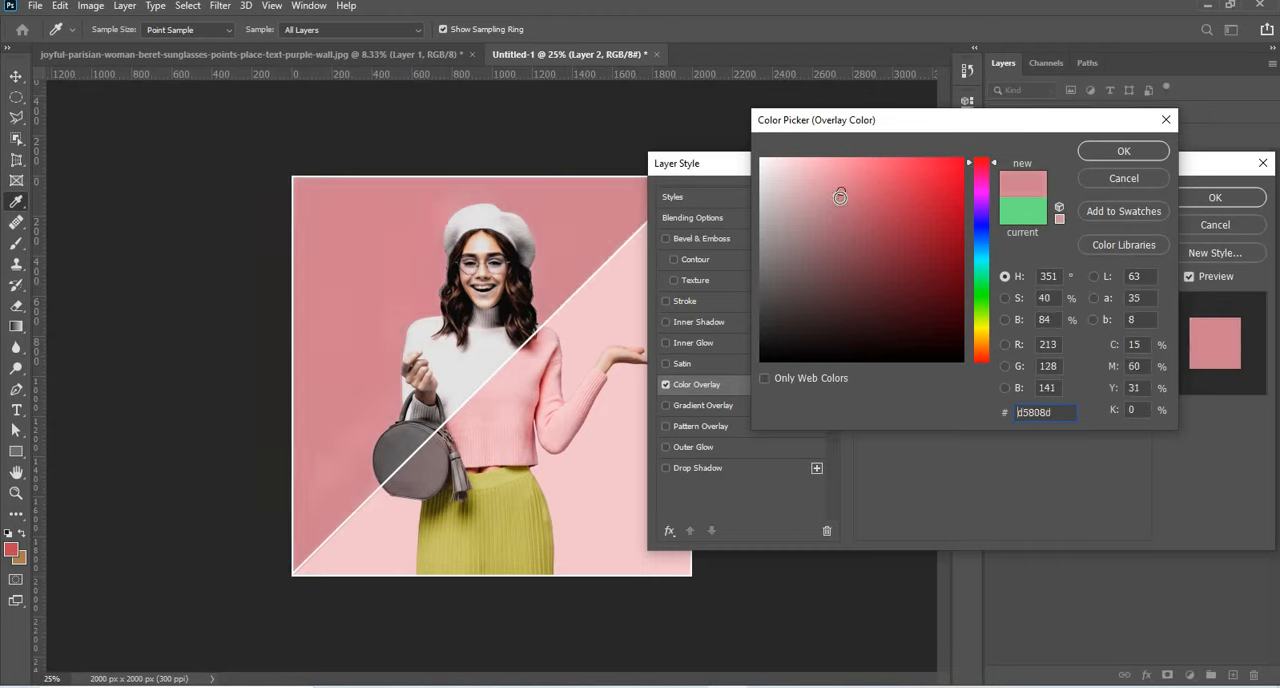
{"action": "left_click", "coordinate": [850, 200]}
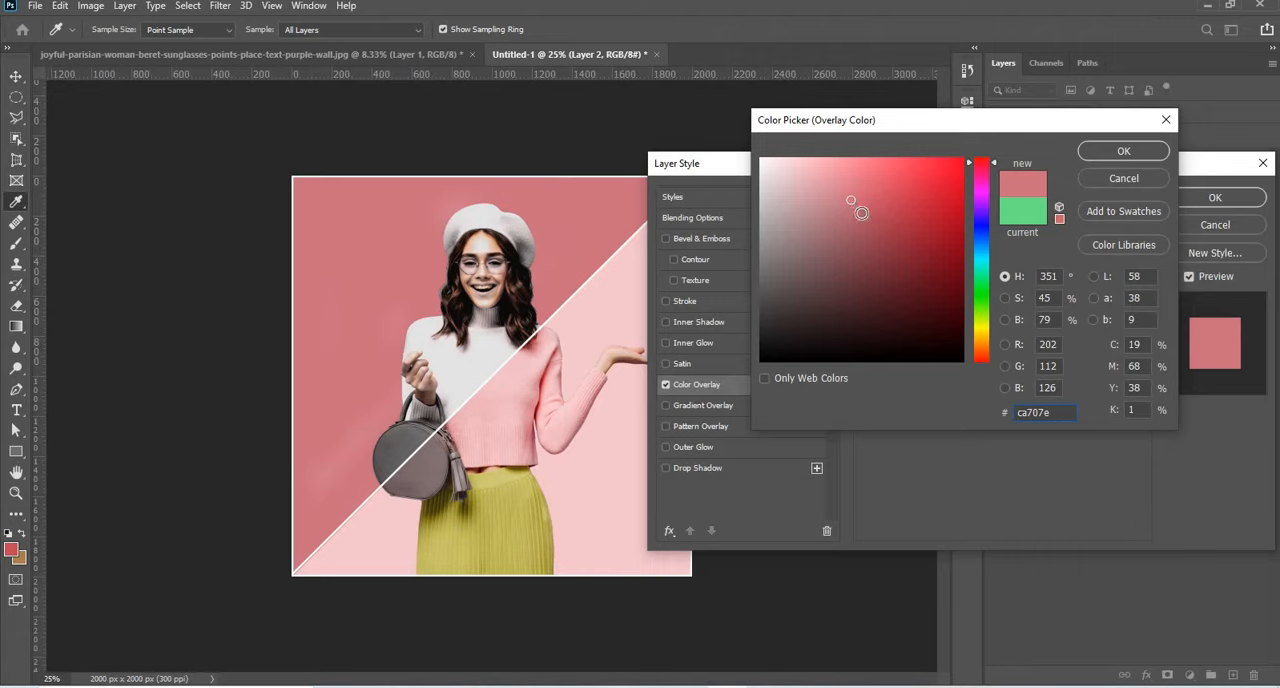
{"action": "left_click", "coordinate": [859, 204]}
{"action": "left_click", "coordinate": [858, 201]}
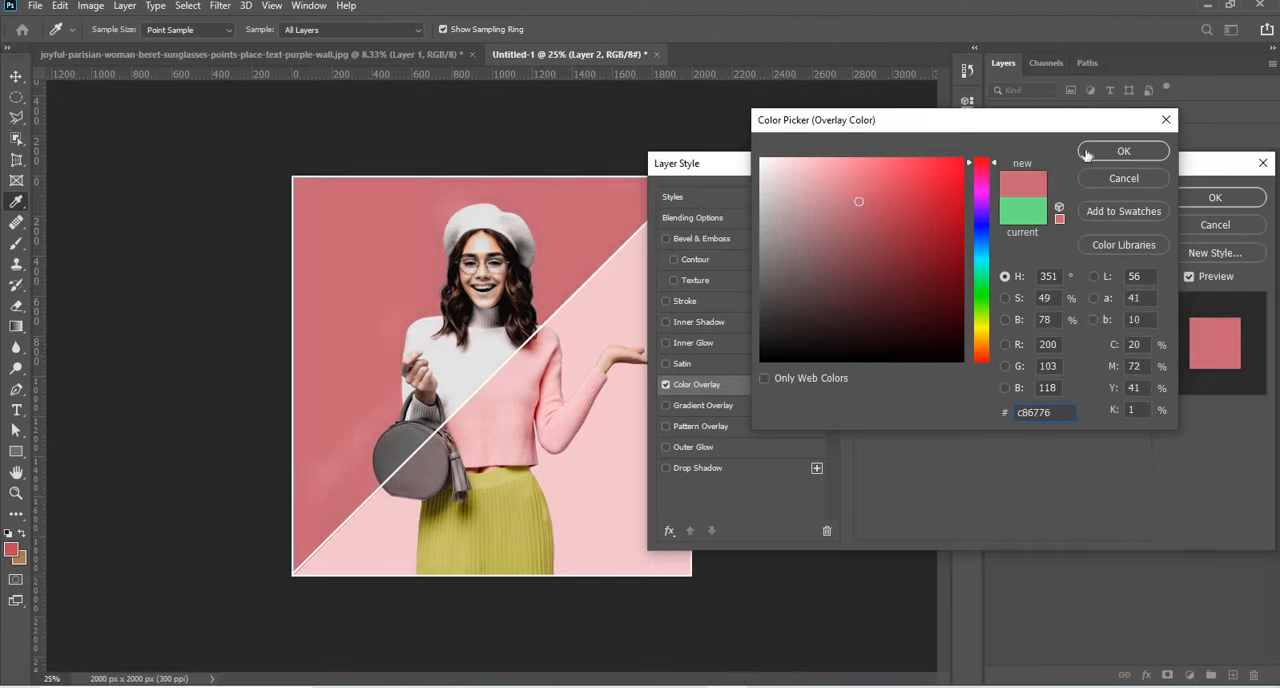
{"action": "left_click", "coordinate": [1087, 154]}
{"action": "left_click", "coordinate": [1176, 197]}
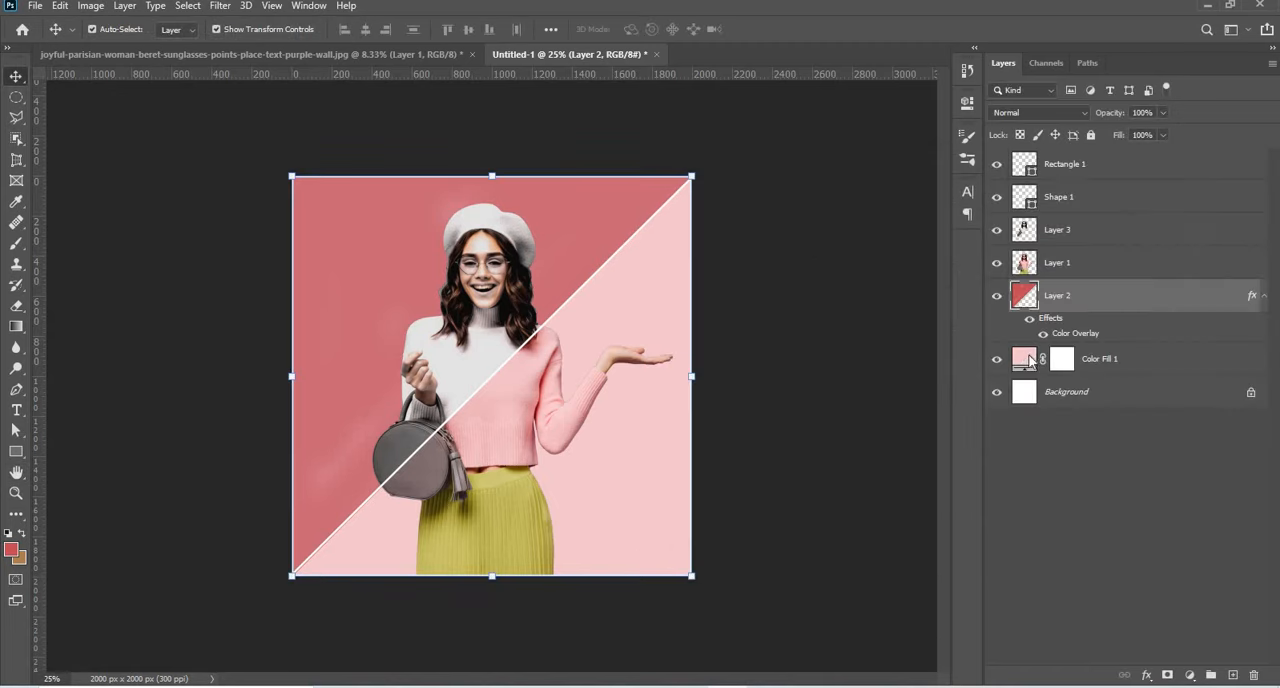
Recolour the Color Fill 1 layer to a salmon pink lighter than the rose diagonal half.
{"action": "double_click", "coordinate": [1031, 360]}
{"action": "left_click", "coordinate": [533, 204]}
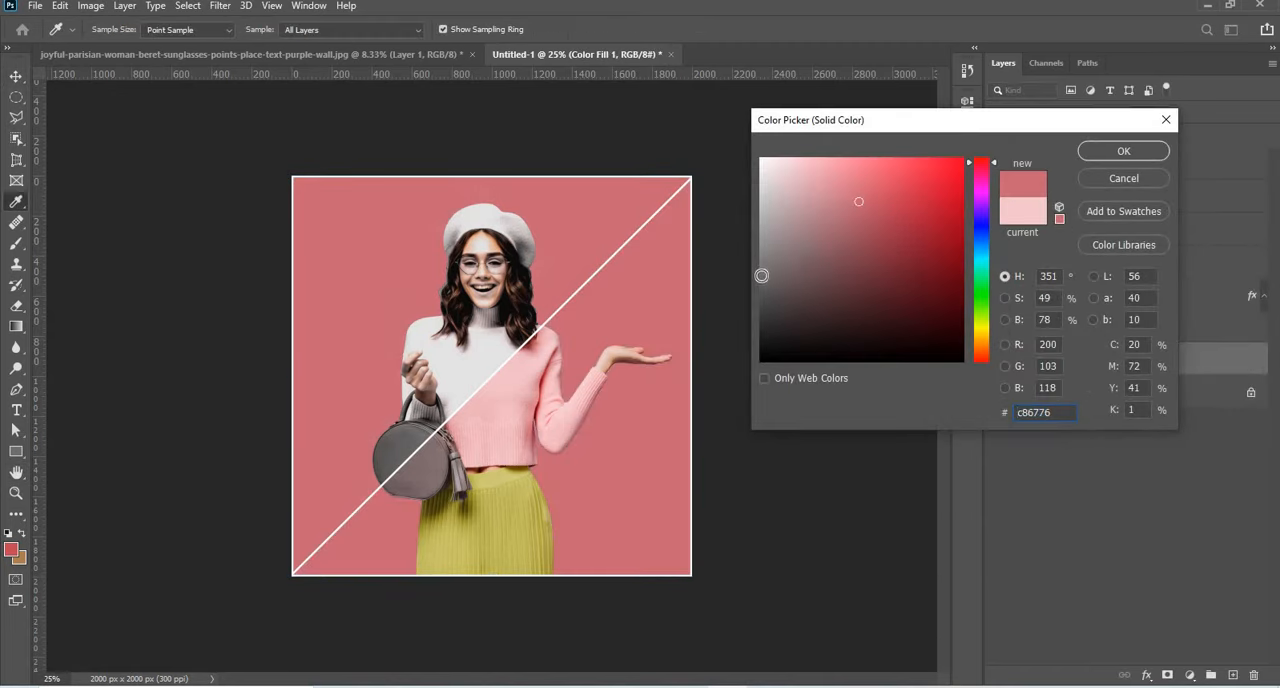
{"action": "left_click", "coordinate": [818, 184]}
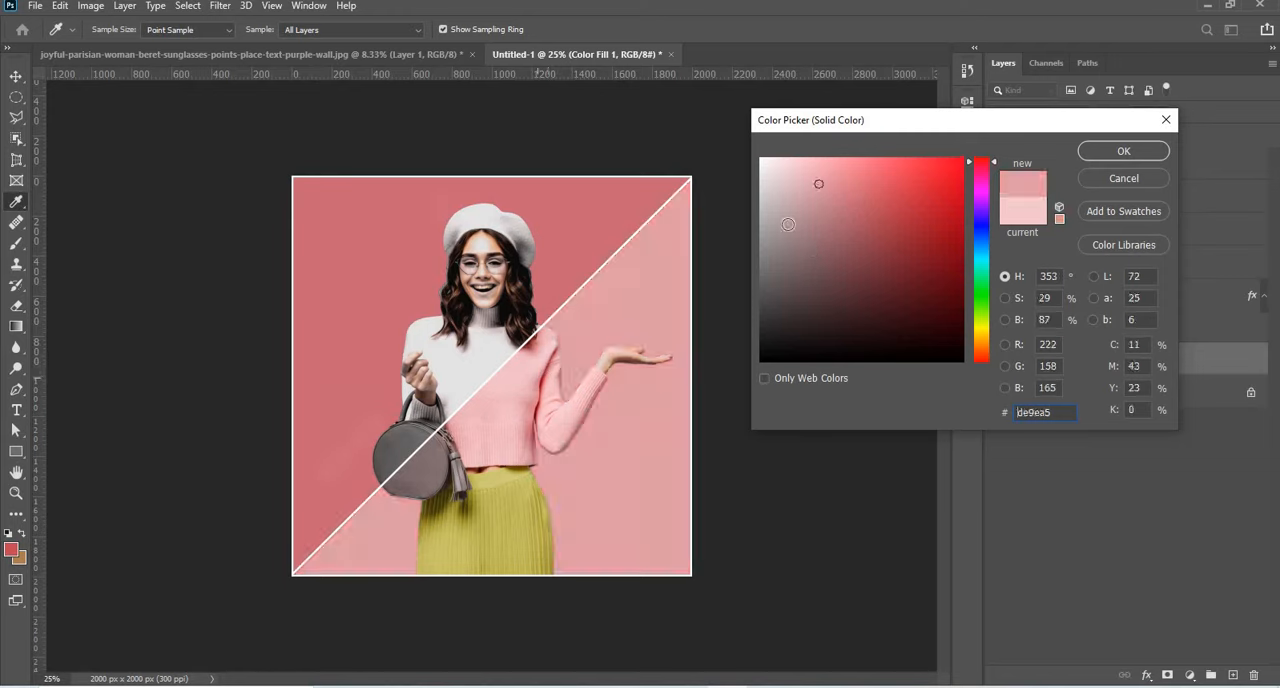
{"action": "left_click", "coordinate": [833, 194]}
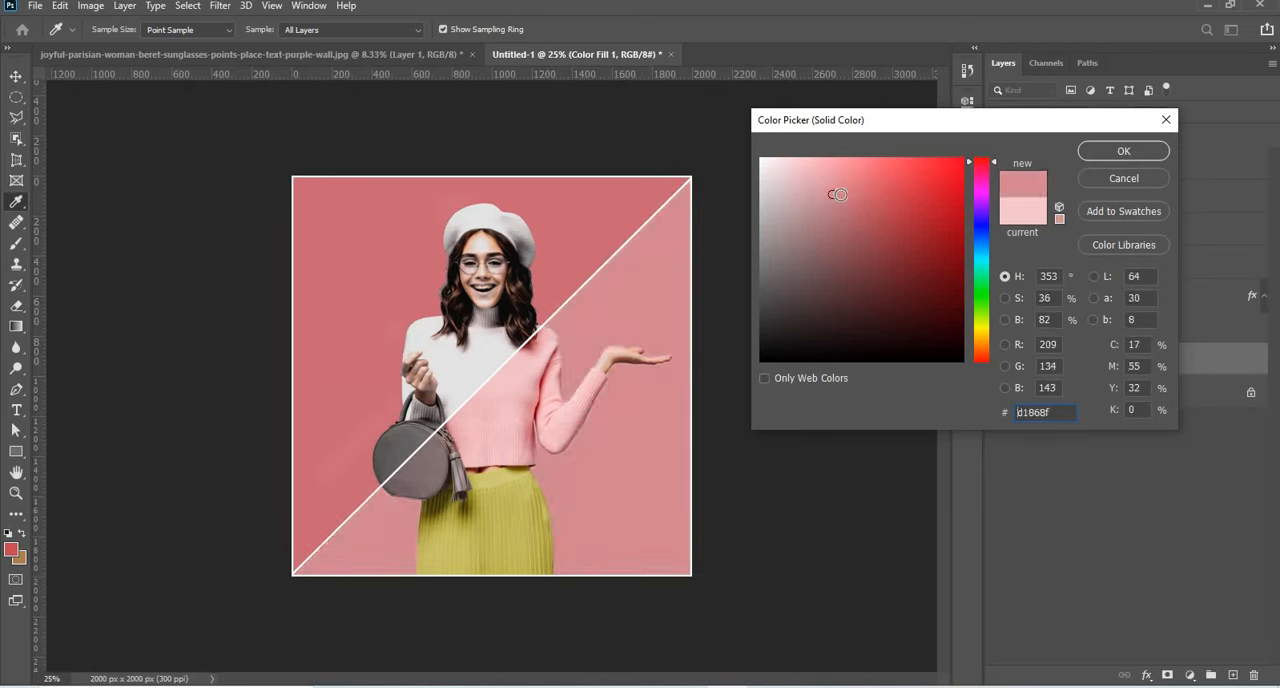
{"action": "left_click", "coordinate": [842, 188]}
{"action": "left_click", "coordinate": [838, 188]}
{"action": "left_click", "coordinate": [833, 179]}
{"action": "left_click", "coordinate": [827, 176]}
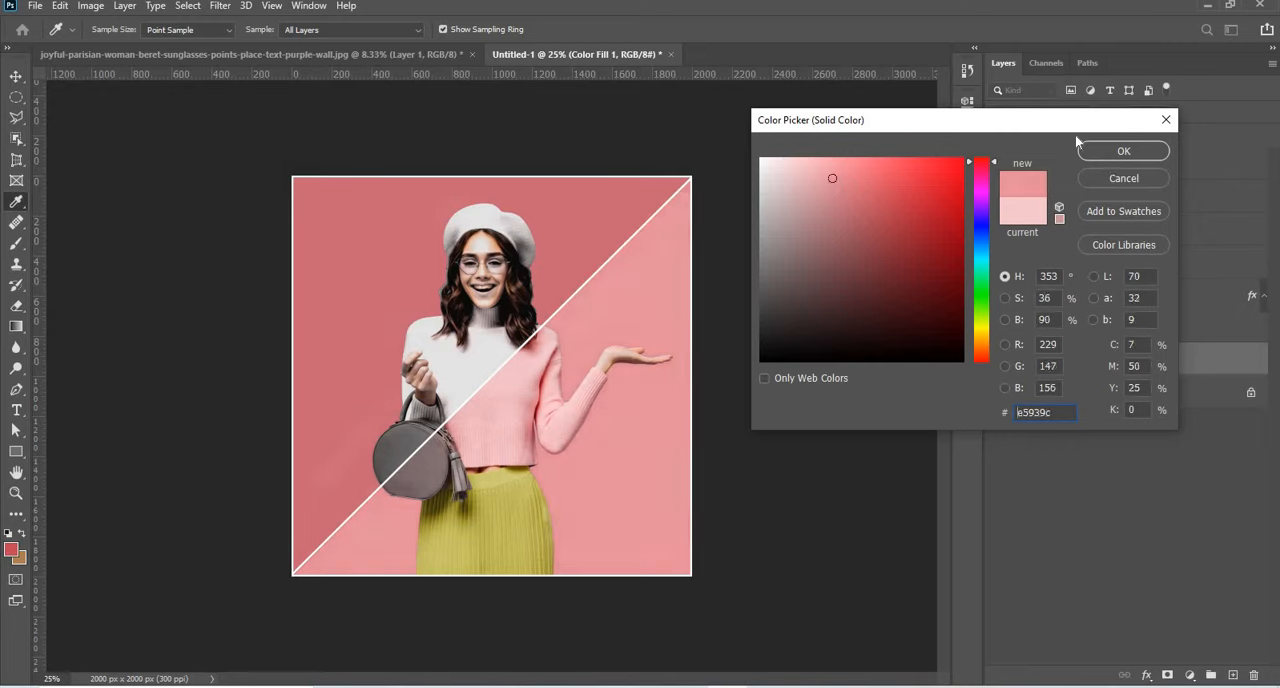
{"action": "left_click", "coordinate": [1100, 152]}
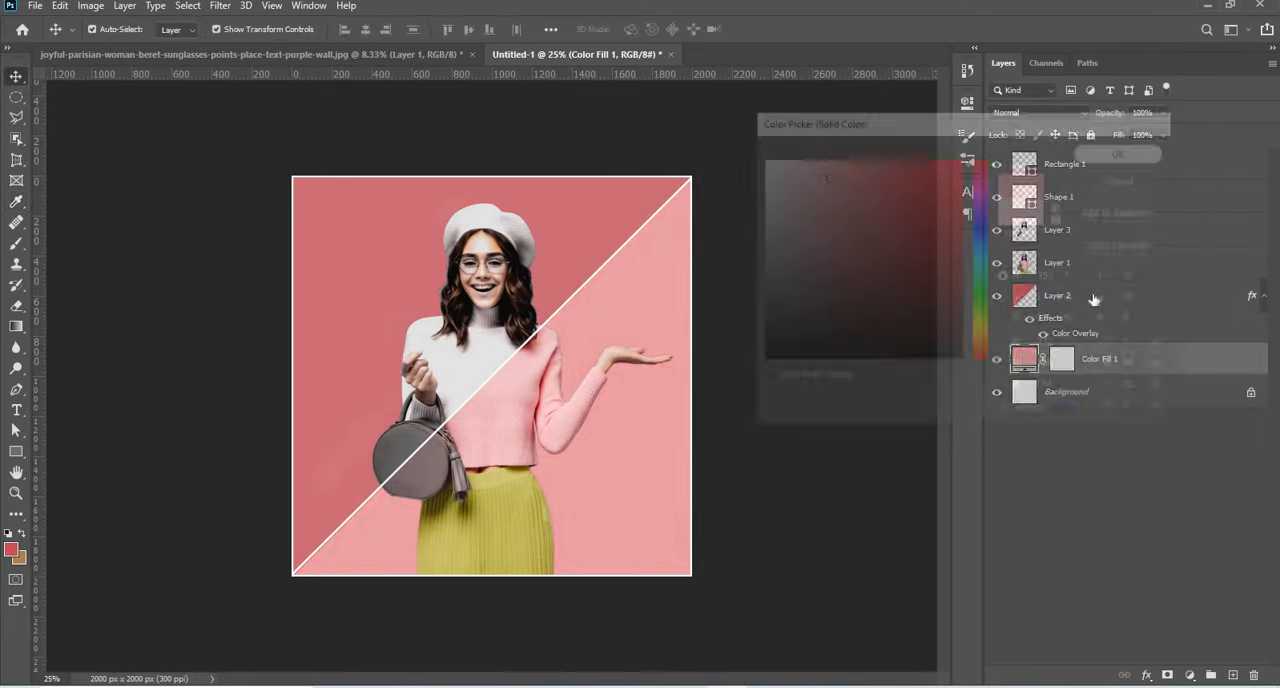
Add a Hue/Saturation adjustment layer above Layer 1 and clip it to that layer.
{"action": "left_click", "coordinate": [1100, 263]}
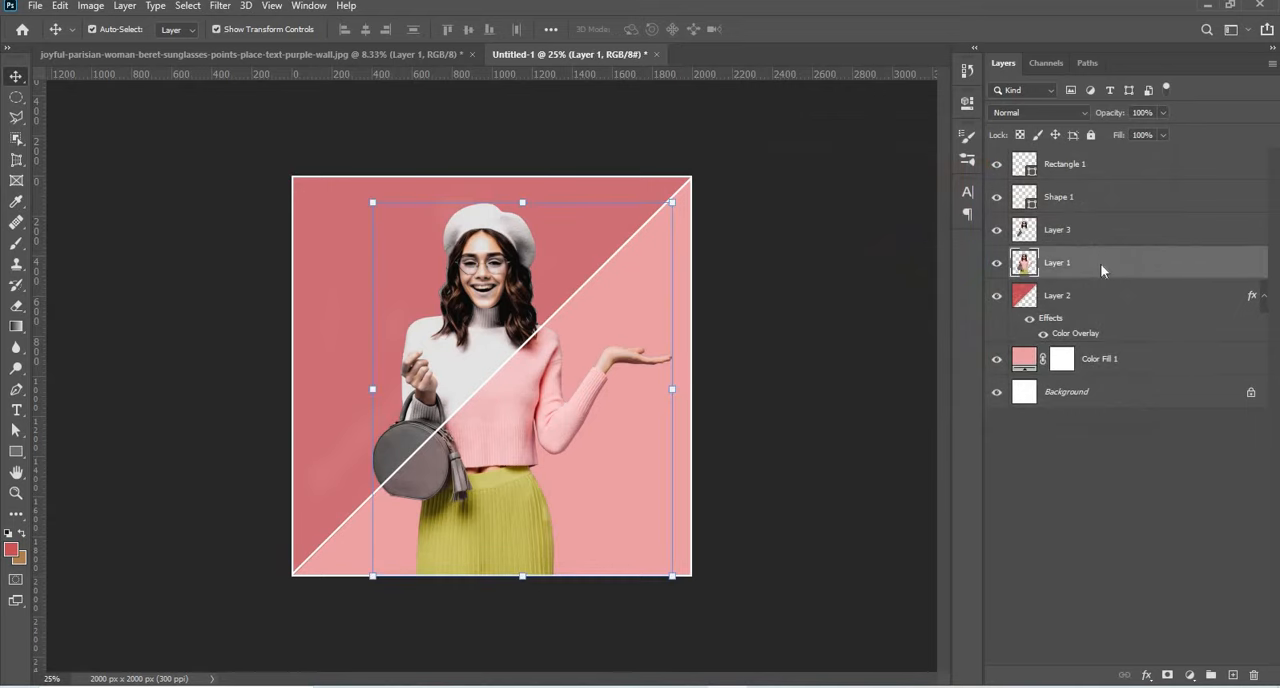
{"action": "right_click", "coordinate": [1099, 263]}
{"action": "left_click", "coordinate": [1200, 677]}
{"action": "left_click", "coordinate": [1190, 676]}
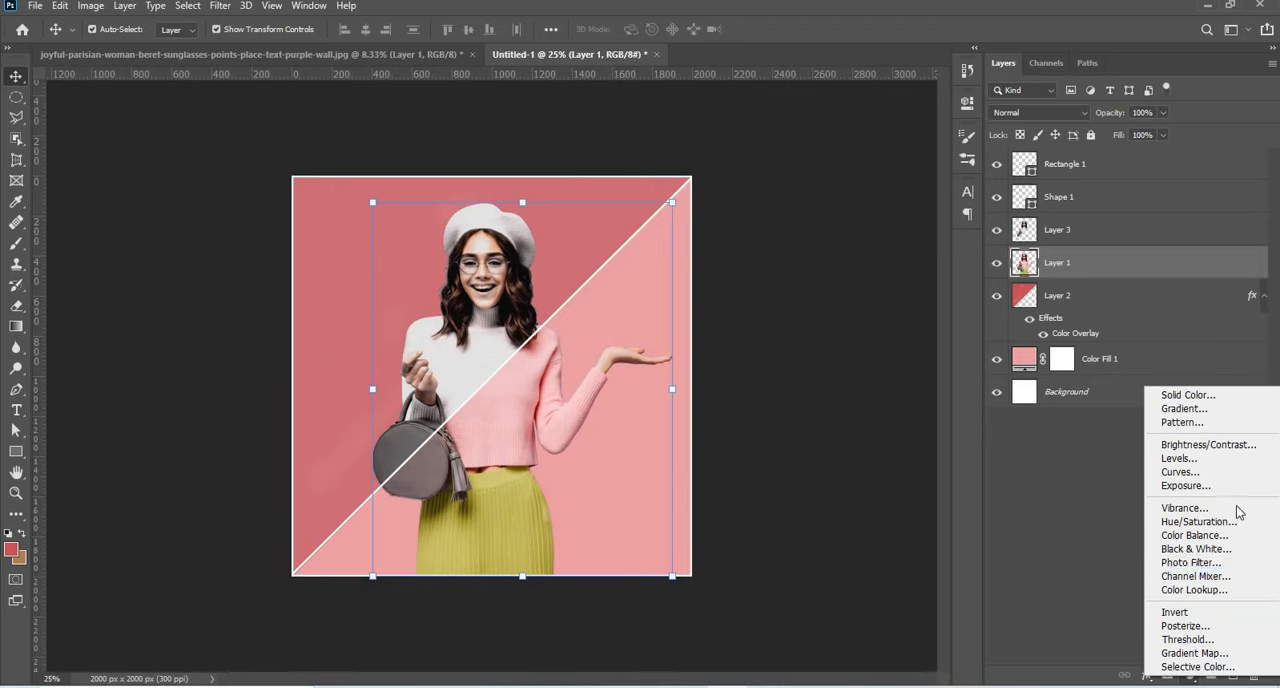
{"action": "left_click", "coordinate": [1200, 522]}
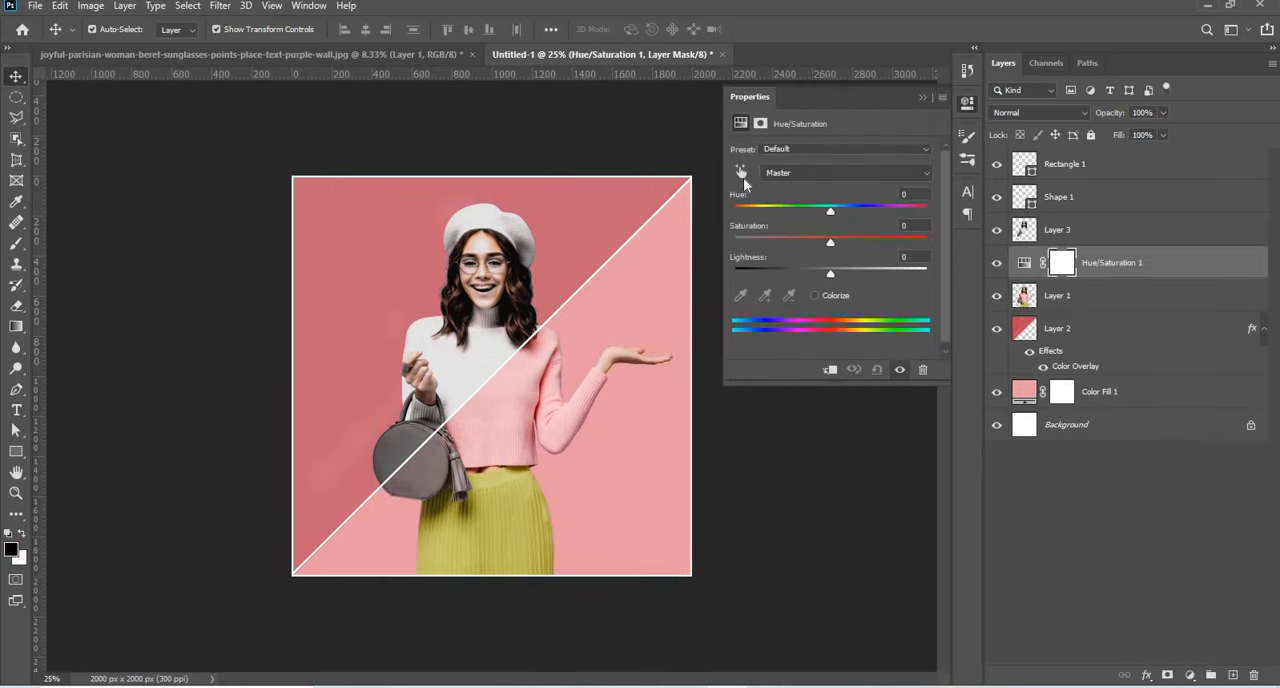
{"action": "left_click", "coordinate": [743, 178]}
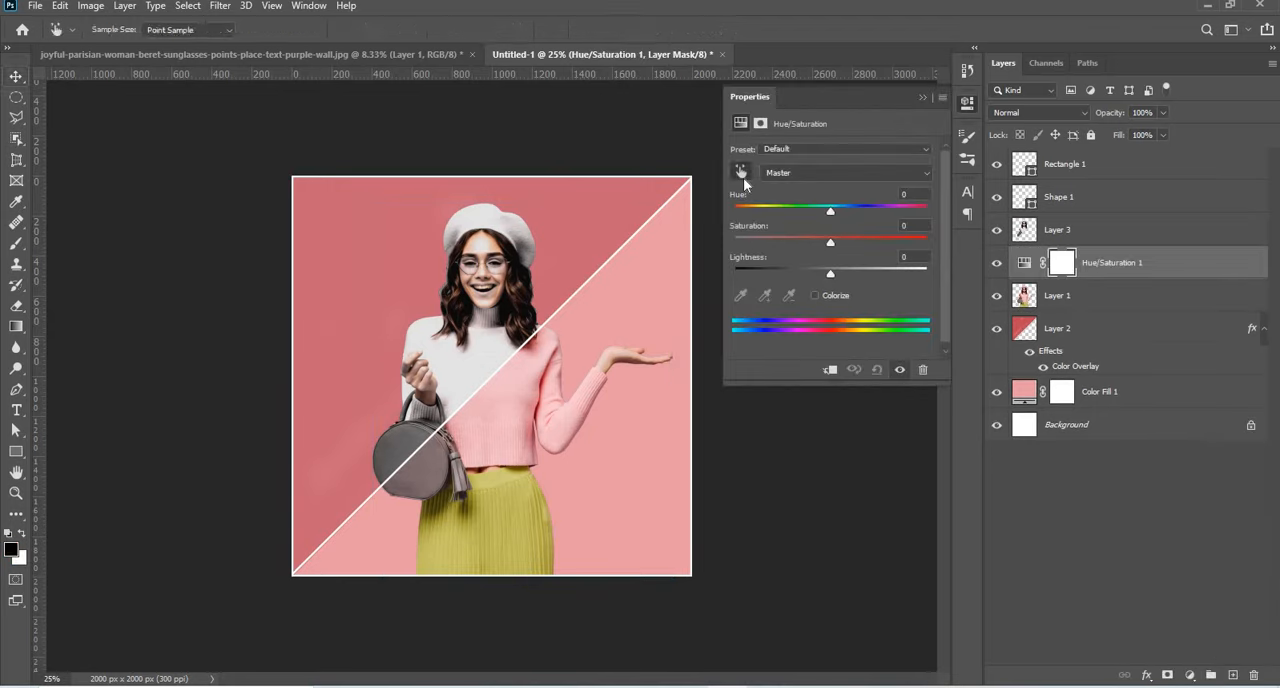
{"action": "left_click", "coordinate": [829, 370]}
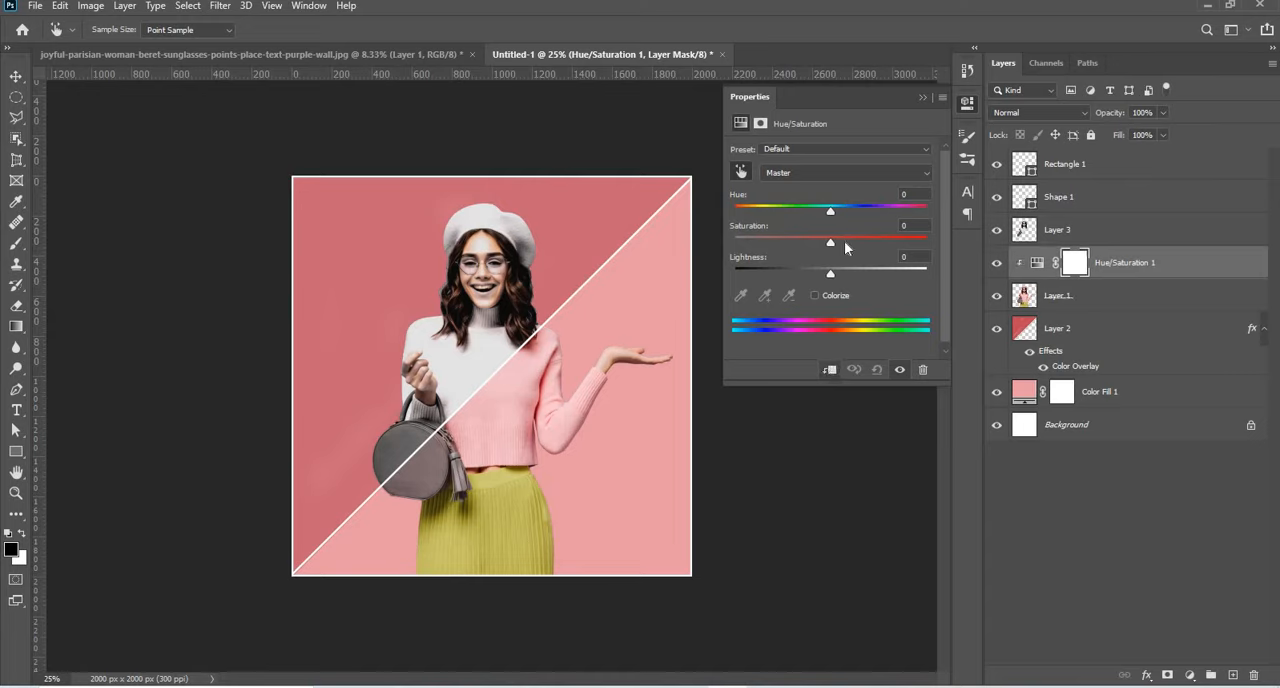
{"action": "left_click_drag", "start_coordinate": [867, 241], "coordinate": [880, 243]}
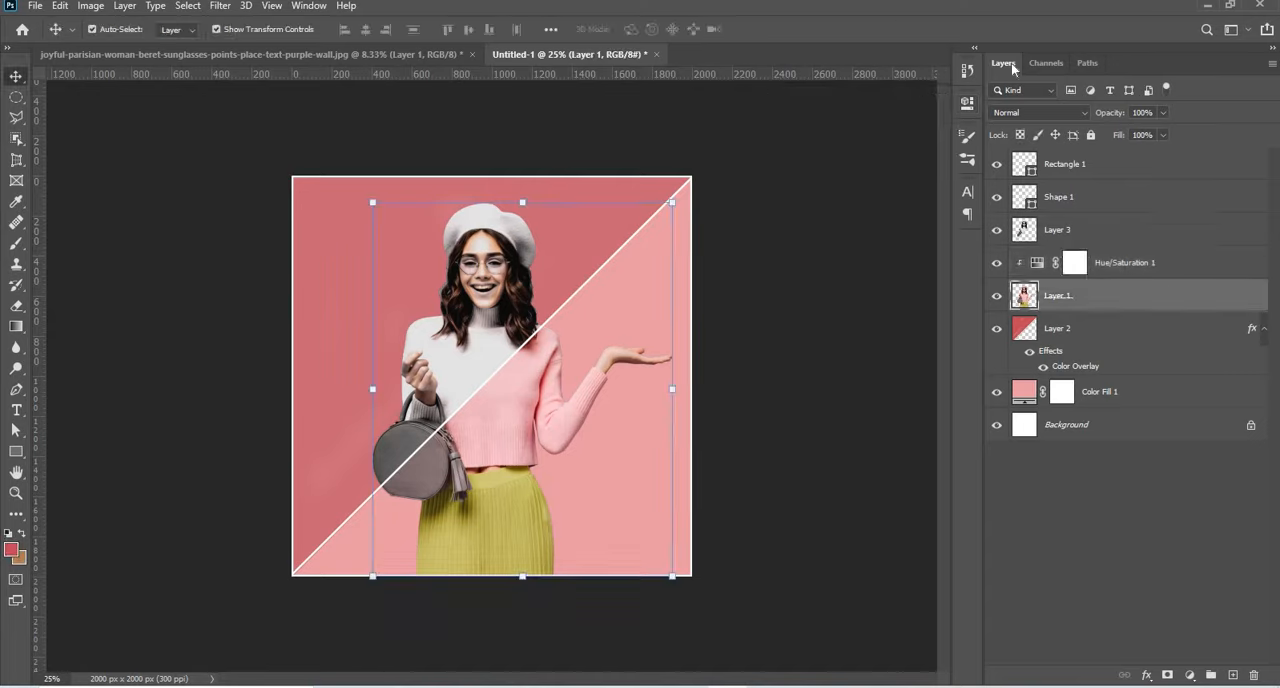
Add a black Outer Glow to the woman on Layer 1 with 11% opacity and a size of 46 px.
{"action": "right_click", "coordinate": [1120, 296]}
{"action": "left_click", "coordinate": [960, 31]}
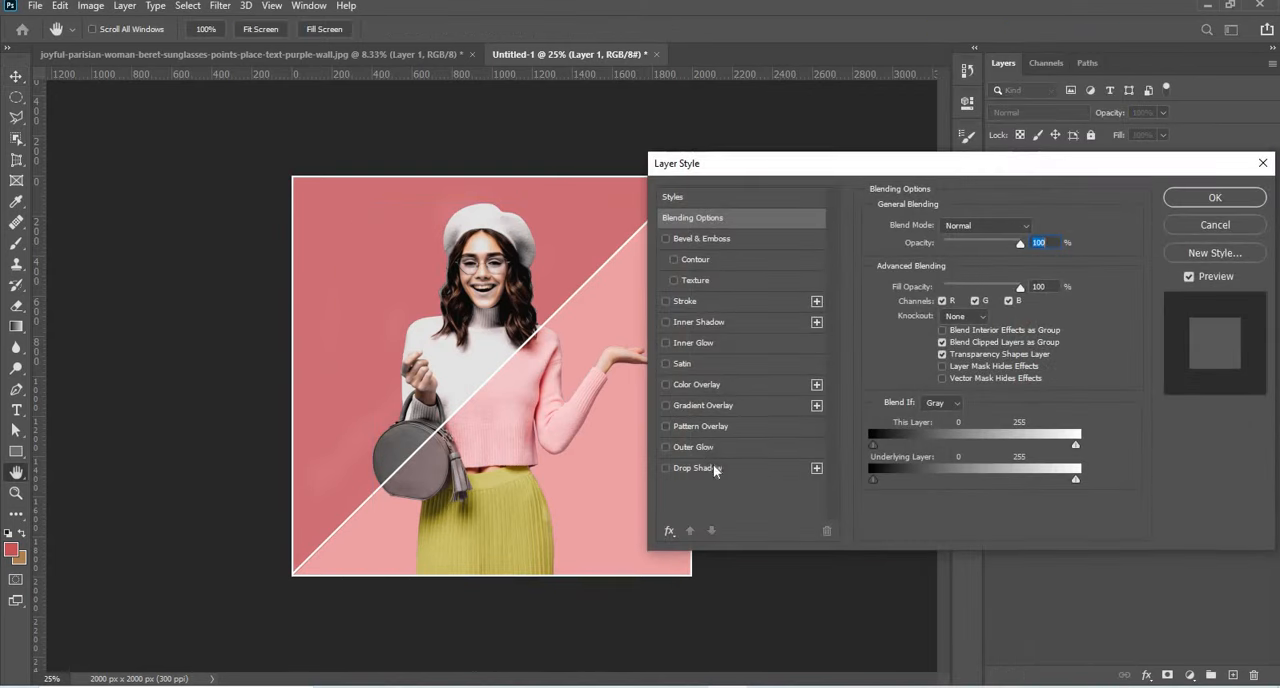
{"action": "left_click", "coordinate": [718, 449]}
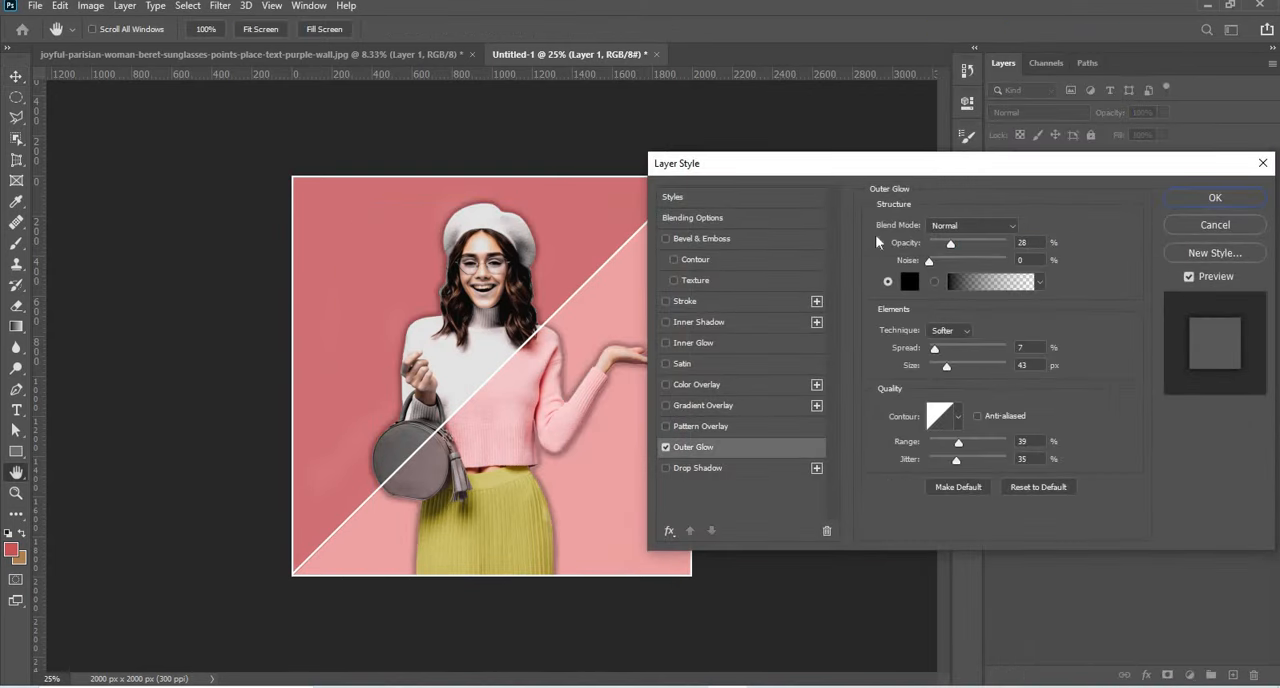
{"action": "left_click_drag", "start_coordinate": [978, 163], "coordinate": [1048, 108]}
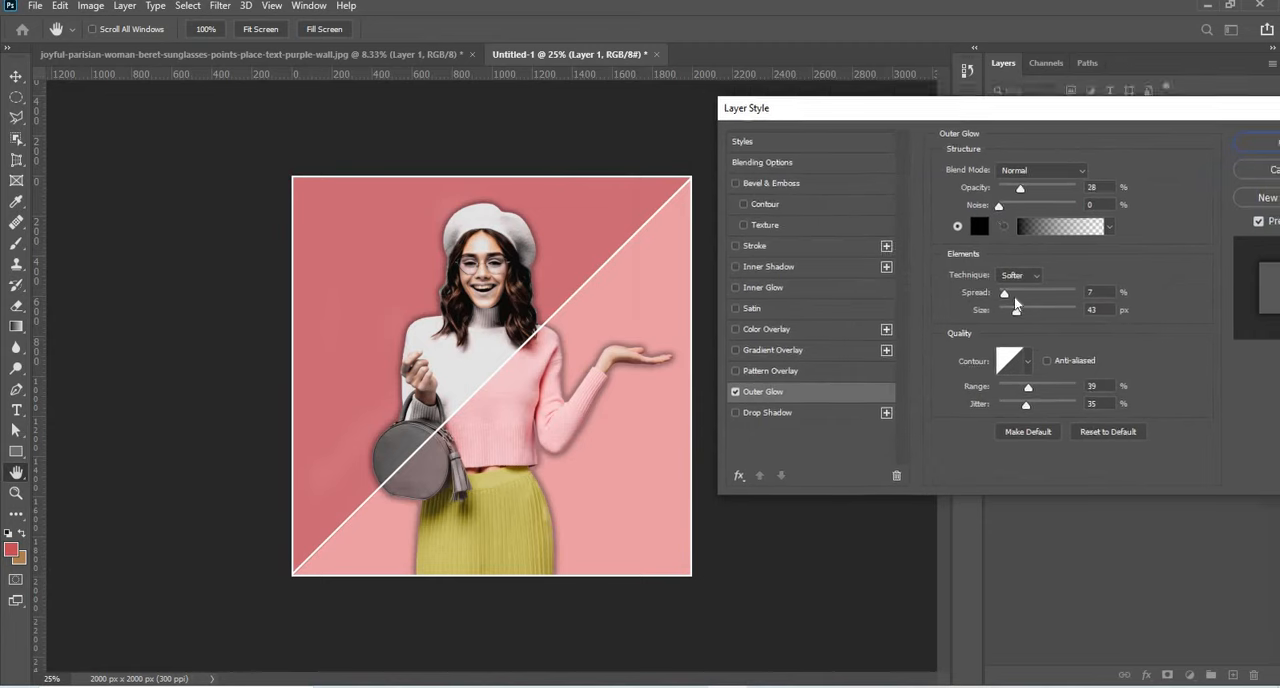
{"action": "left_click_drag", "start_coordinate": [1014, 309], "coordinate": [1009, 310]}
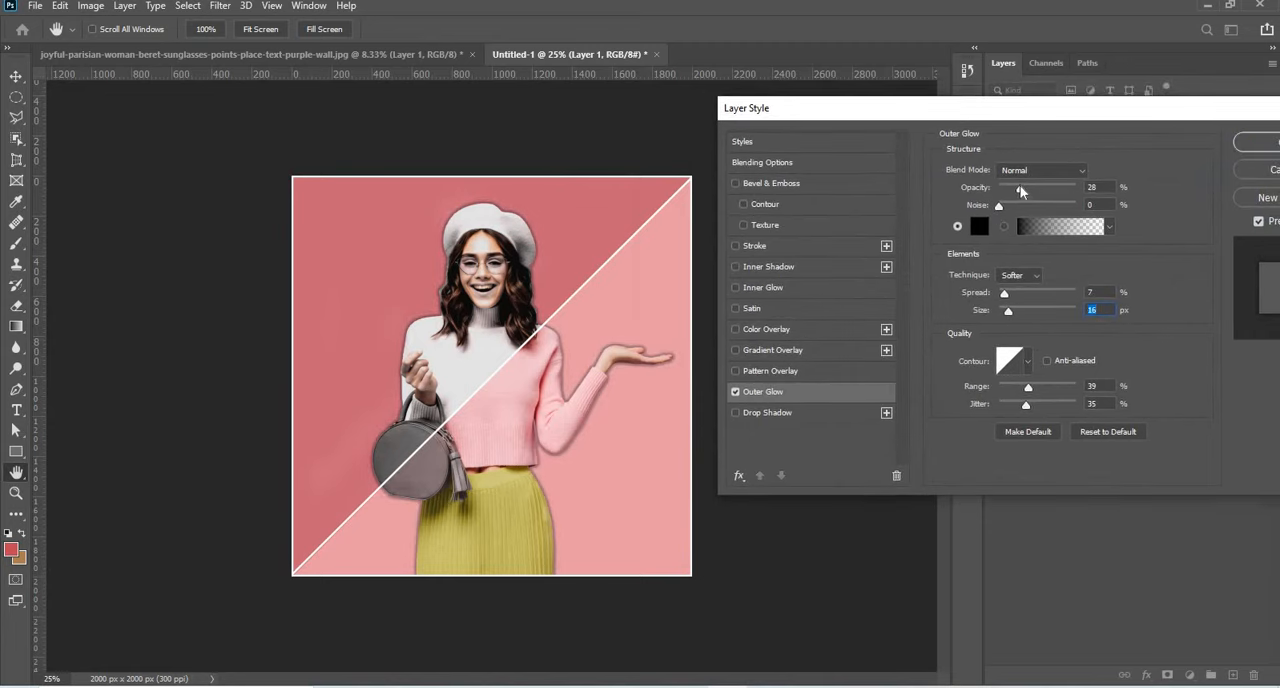
{"action": "left_click_drag", "start_coordinate": [1017, 189], "coordinate": [1012, 188]}
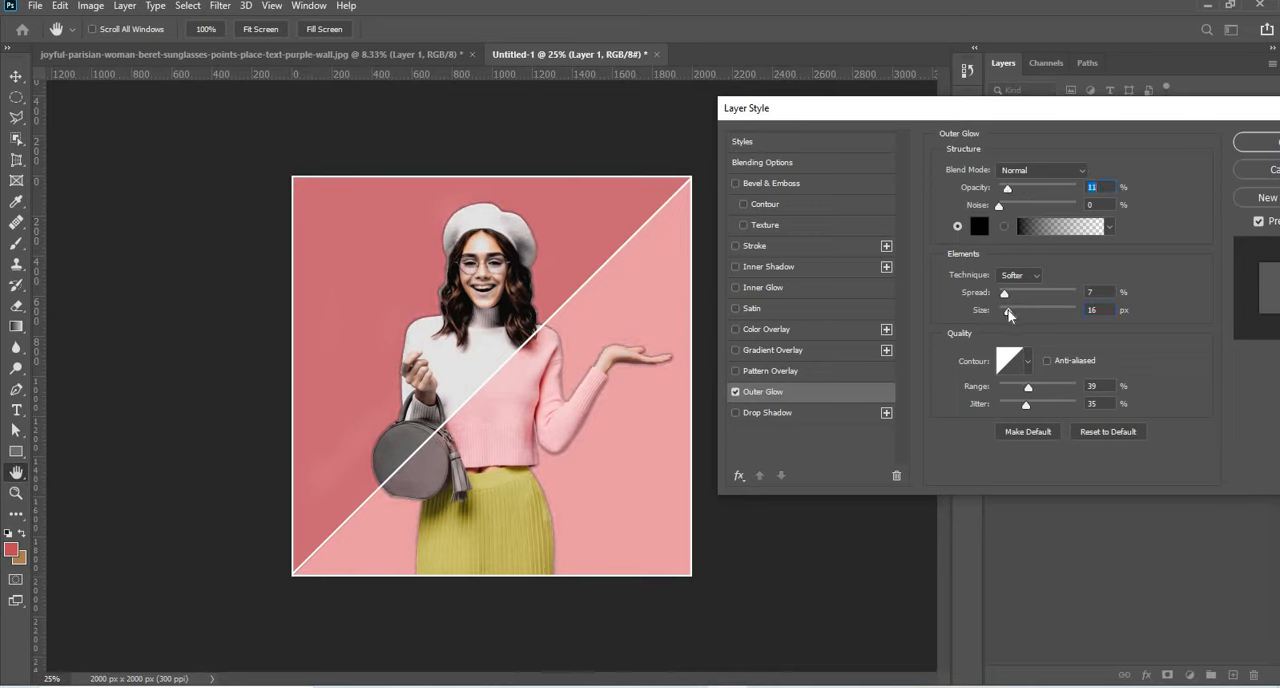
{"action": "mouse_move", "coordinate": [1008, 313]}
{"action": "left_mouse_down"}
{"action": "mouse_move", "coordinate": [1033, 315]}
{"action": "mouse_move", "coordinate": [1019, 311]}
{"action": "left_mouse_up"}
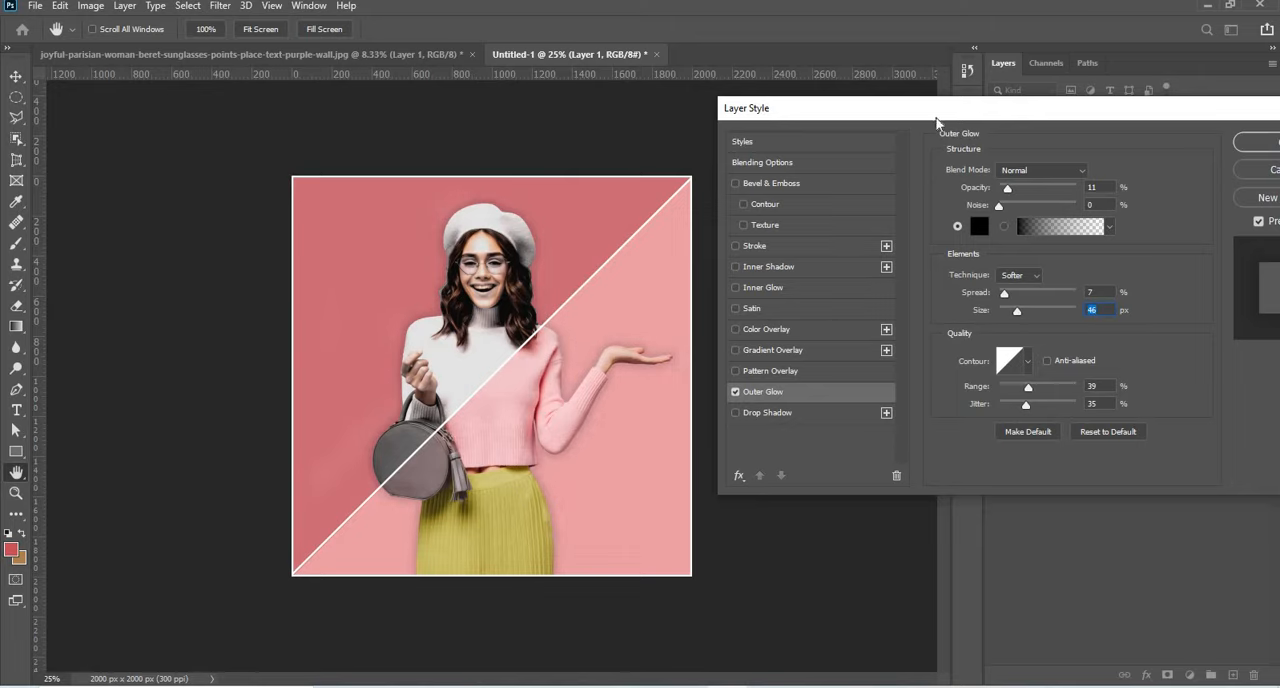
{"action": "left_click_drag", "start_coordinate": [936, 121], "coordinate": [641, 128]}
{"action": "left_click", "coordinate": [982, 150]}
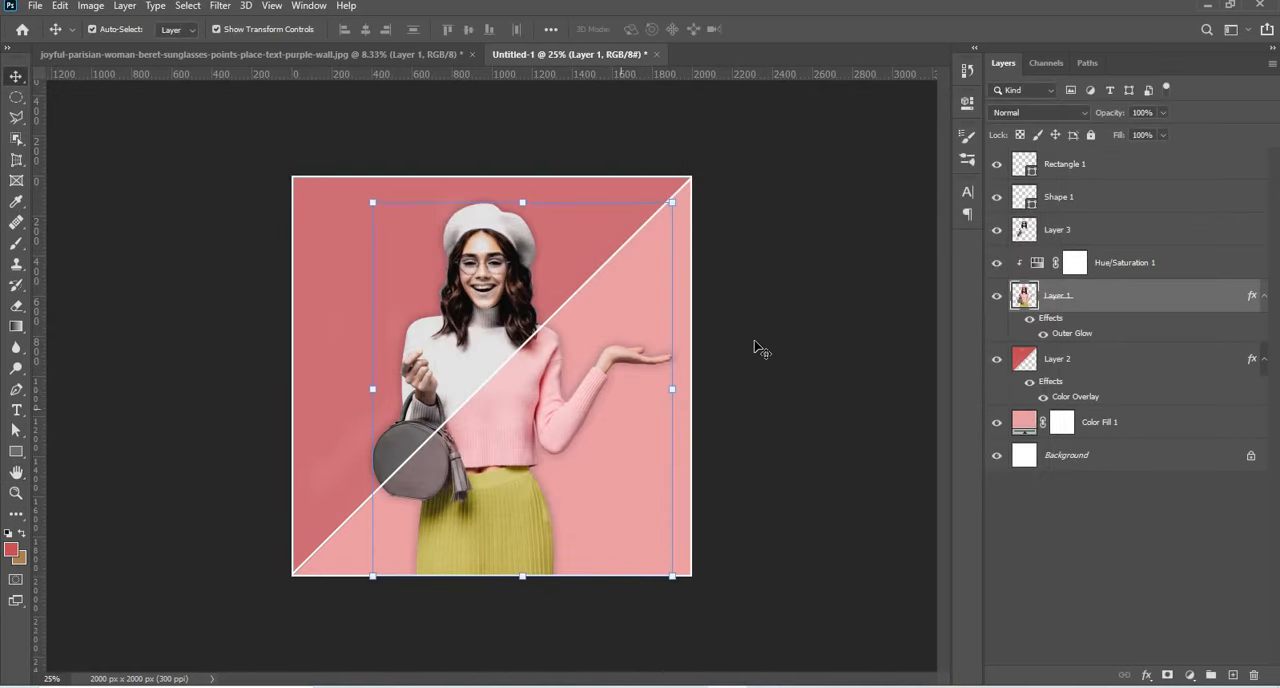
{"action": "left_click", "coordinate": [759, 339]}
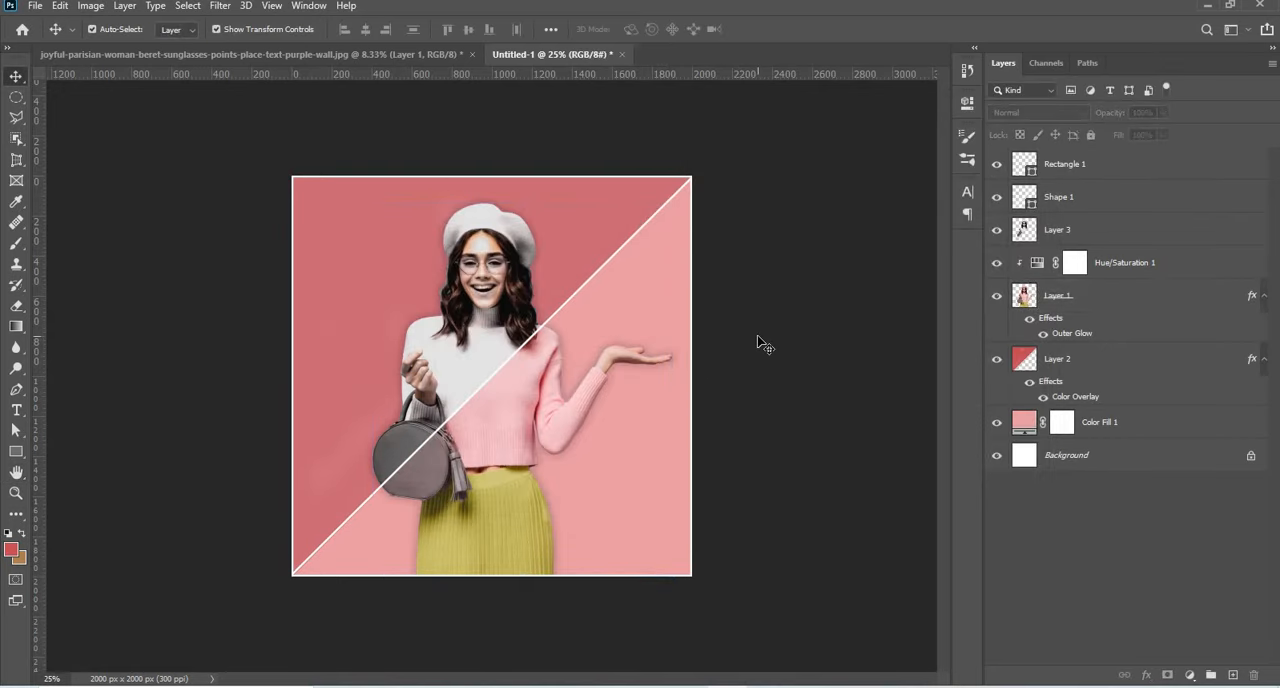
{"action": "key", "text": "ctrl+plus"}
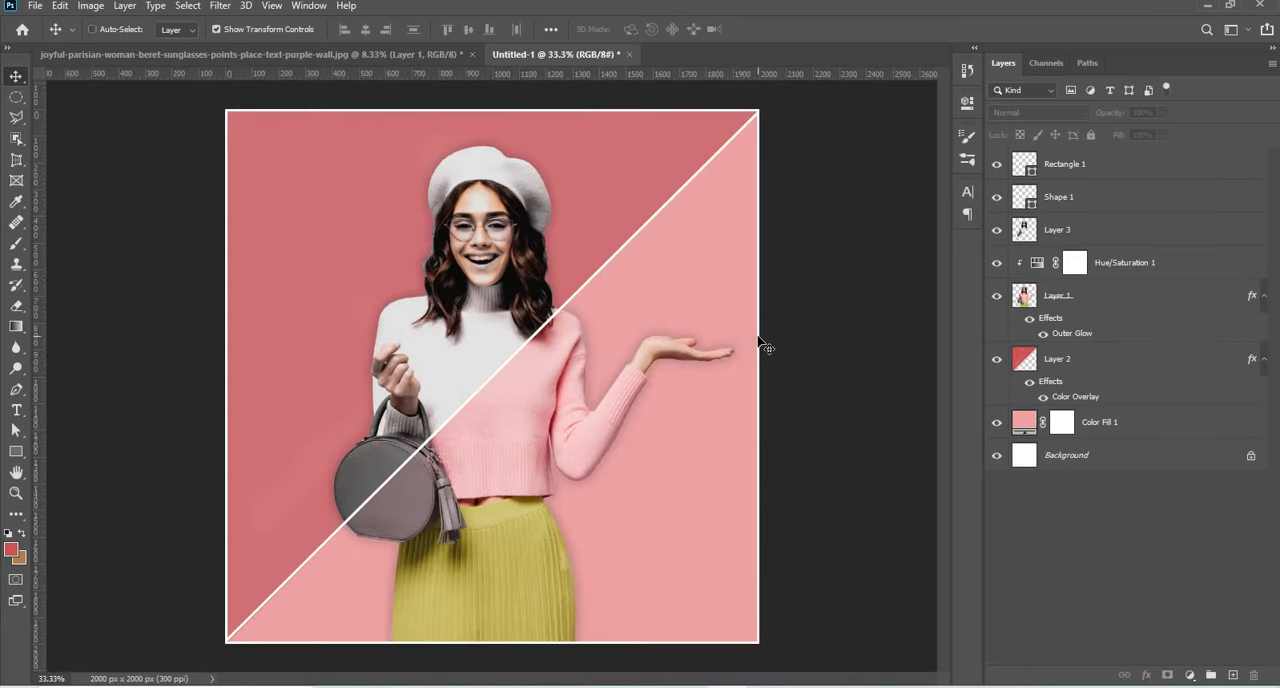
{"action": "key", "text": "ctrl+plus"}
{"action": "key", "text": "ctrl+minus"}
{"action": "key", "text": "ctrl+minus"}
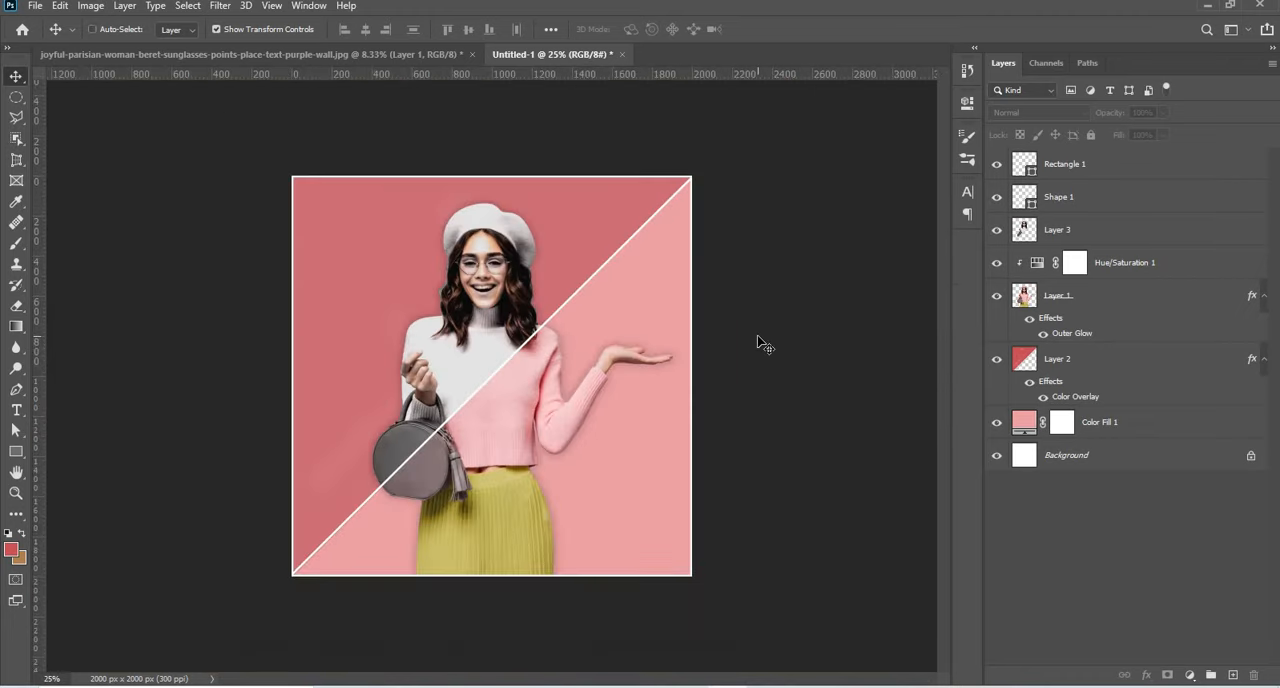
Soften the woman's sweater, arm and skirt edges on Layer 1 with the Blur tool, brush size 90 and 100% strength.
{"action": "left_click", "coordinate": [525, 424]}
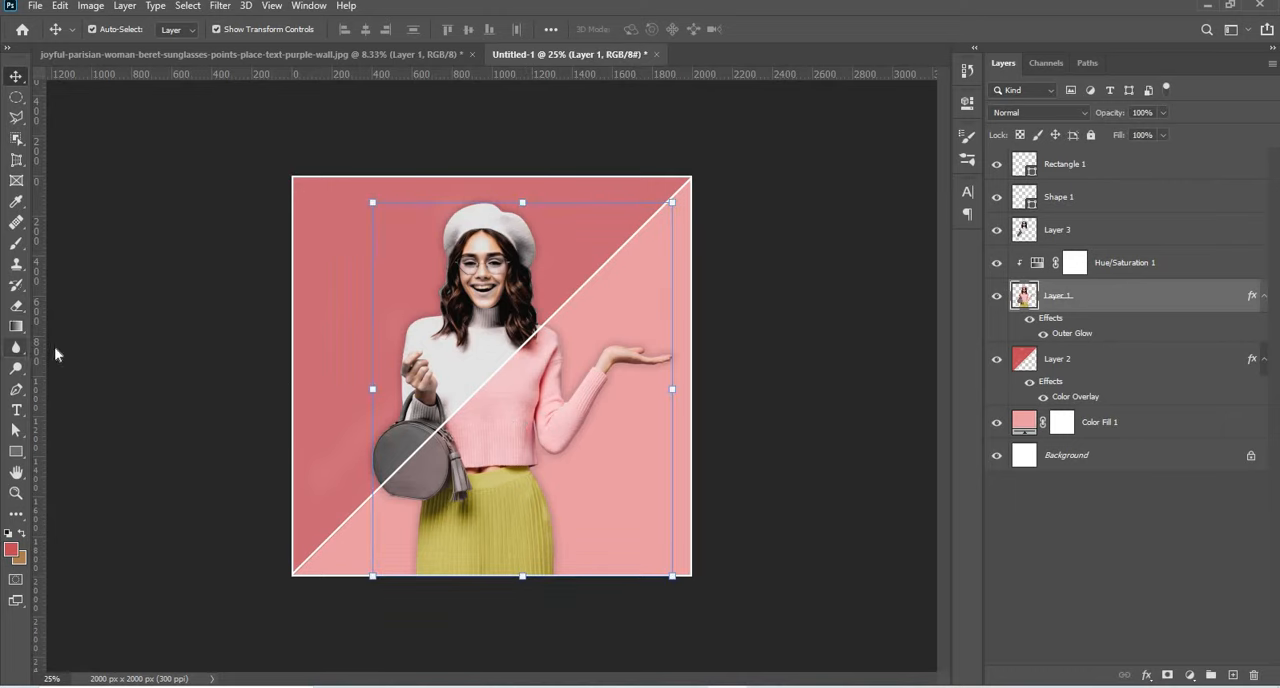
{"action": "left_click", "coordinate": [15, 347]}
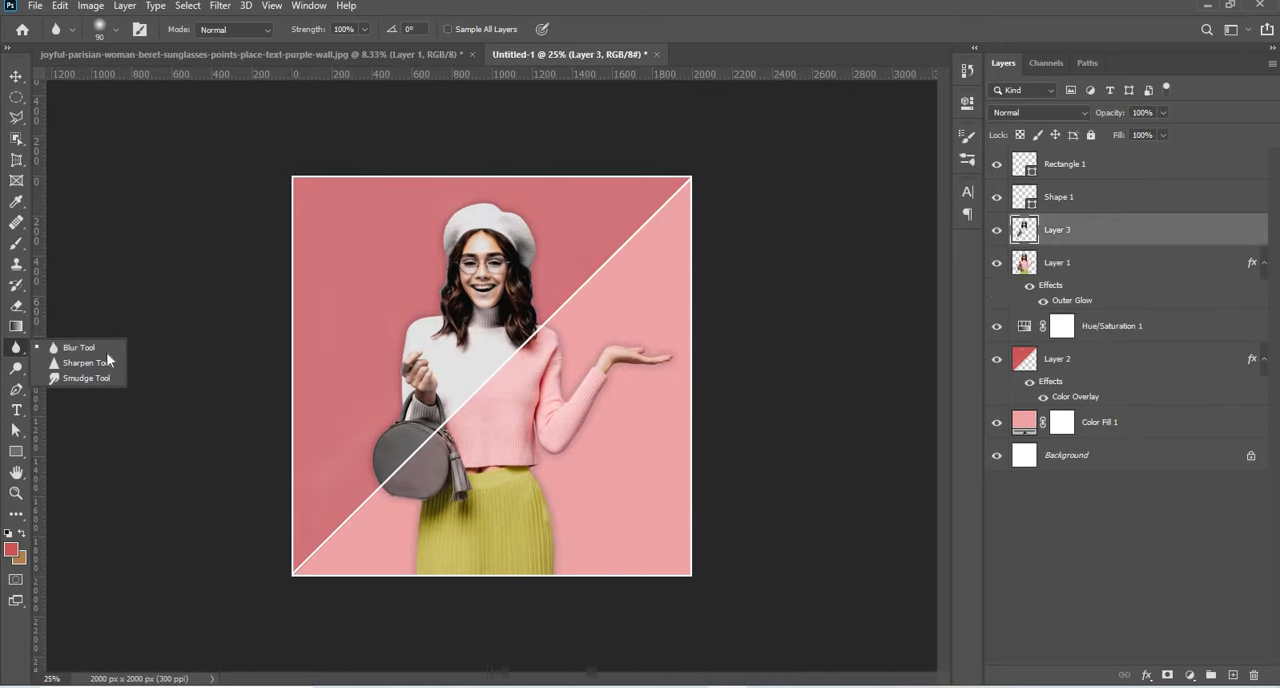
{"action": "left_click", "coordinate": [1173, 238]}
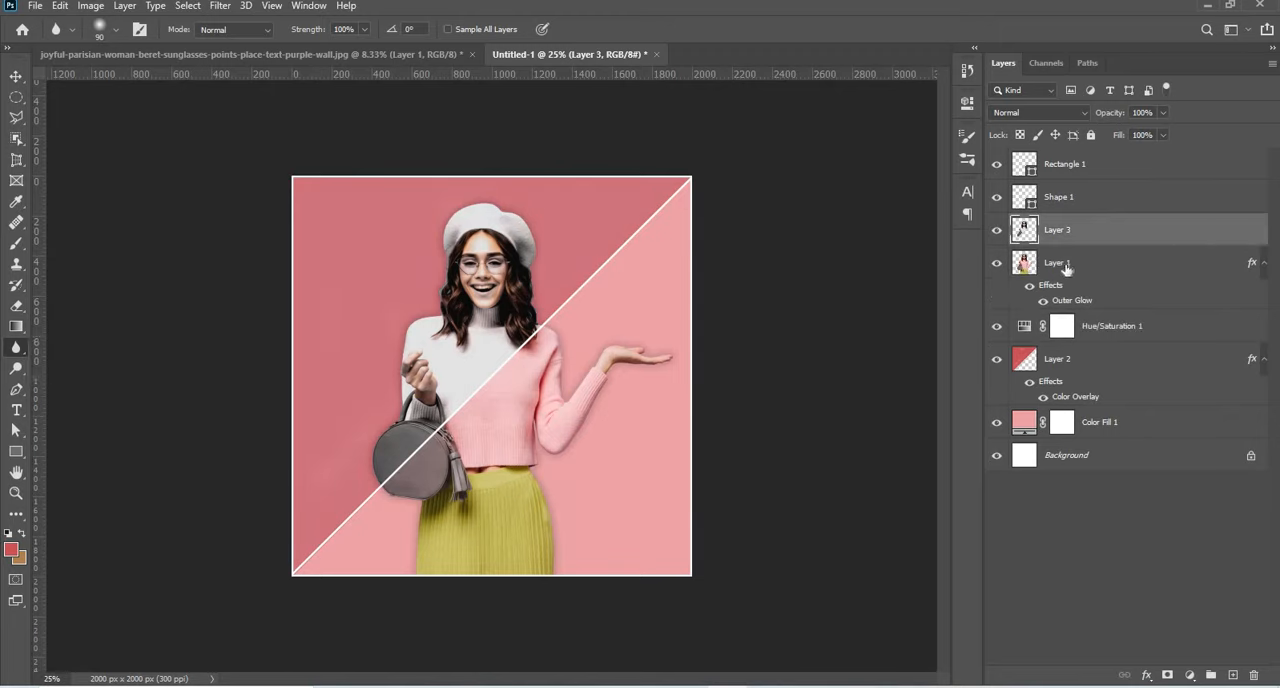
{"action": "left_click", "coordinate": [1068, 269]}
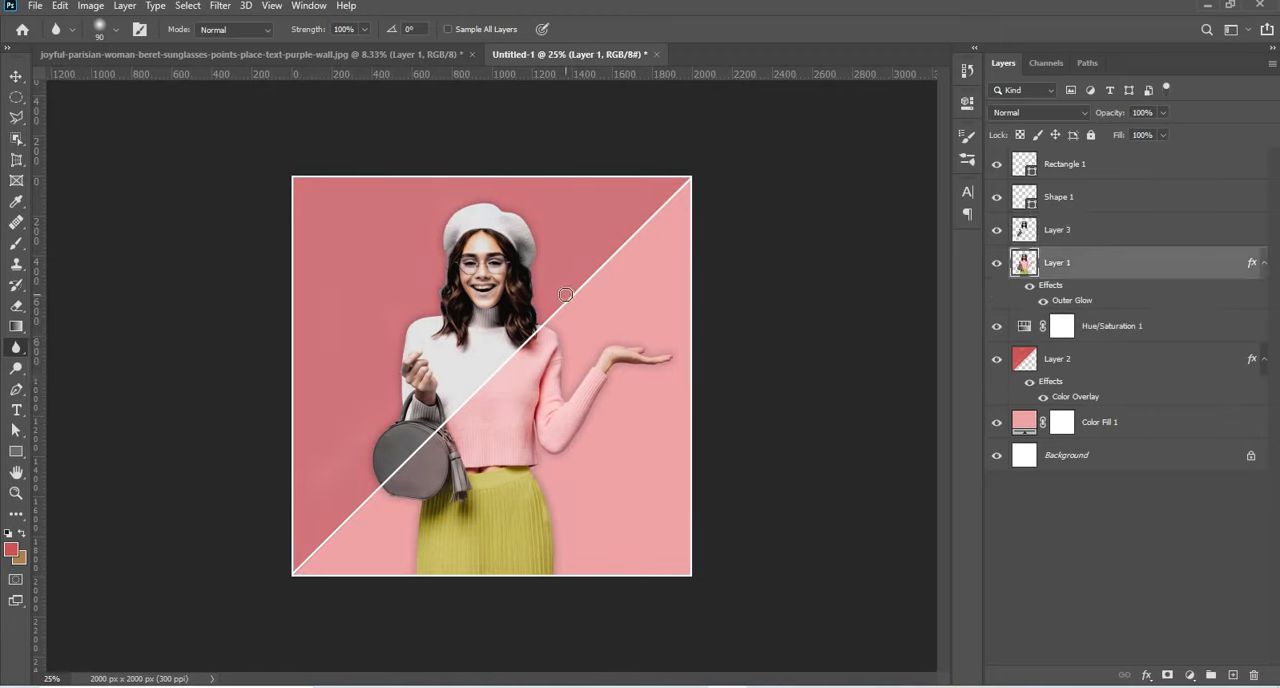
{"action": "key", "text": "ctrl+plus"}
{"action": "key", "text": "ctrl+plus"}
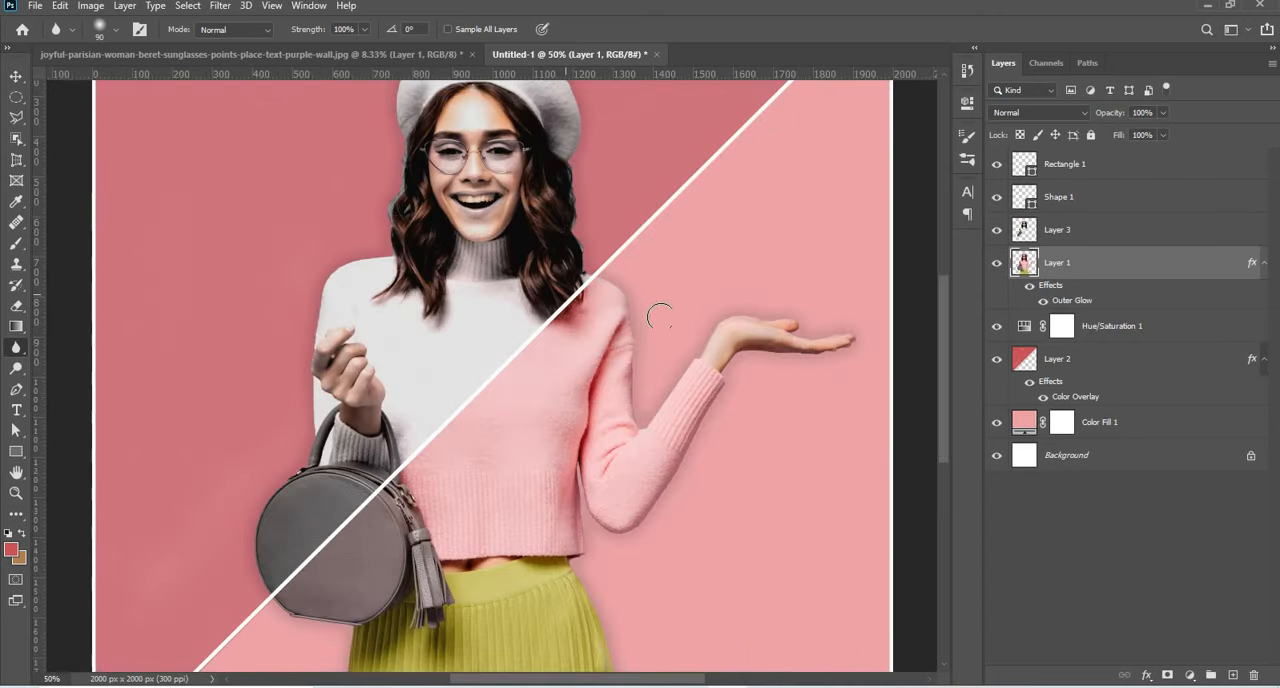
{"action": "scroll", "coordinate": [605, 243], "scroll_direction": "down", "scroll_amount": 1}
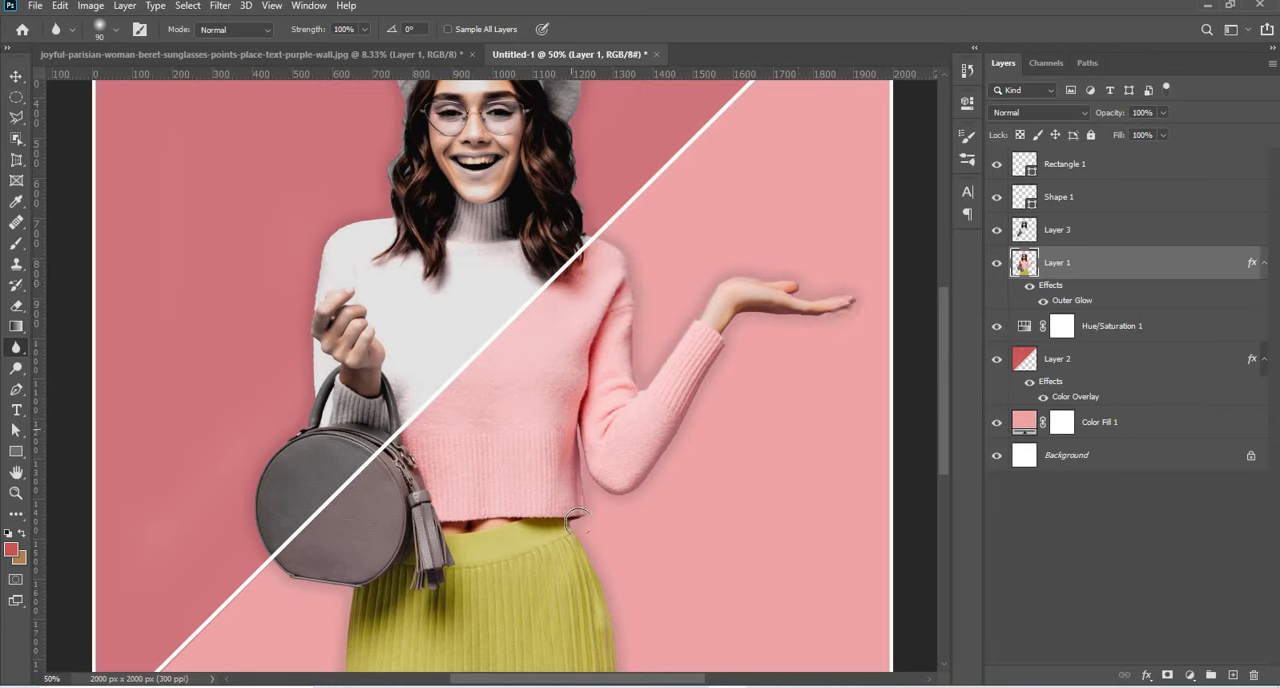
{"action": "scroll", "coordinate": [620, 470], "scroll_direction": "down", "scroll_amount": 5}
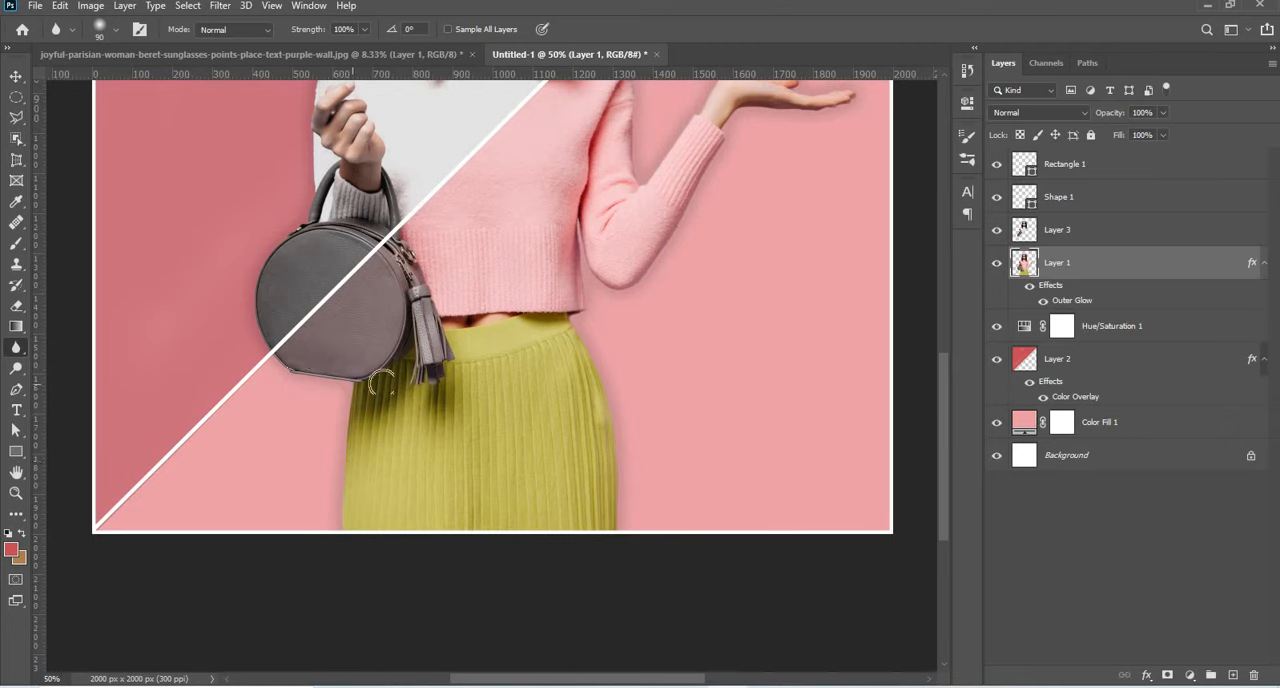
Soften the edges of the woman's desaturated half on Layer 3, from the handbag up to the hair and beret, with the same blur brush.
{"action": "key", "text": "alt+bracketright"}
{"action": "scroll", "coordinate": [268, 385], "scroll_direction": "up", "scroll_amount": 1}
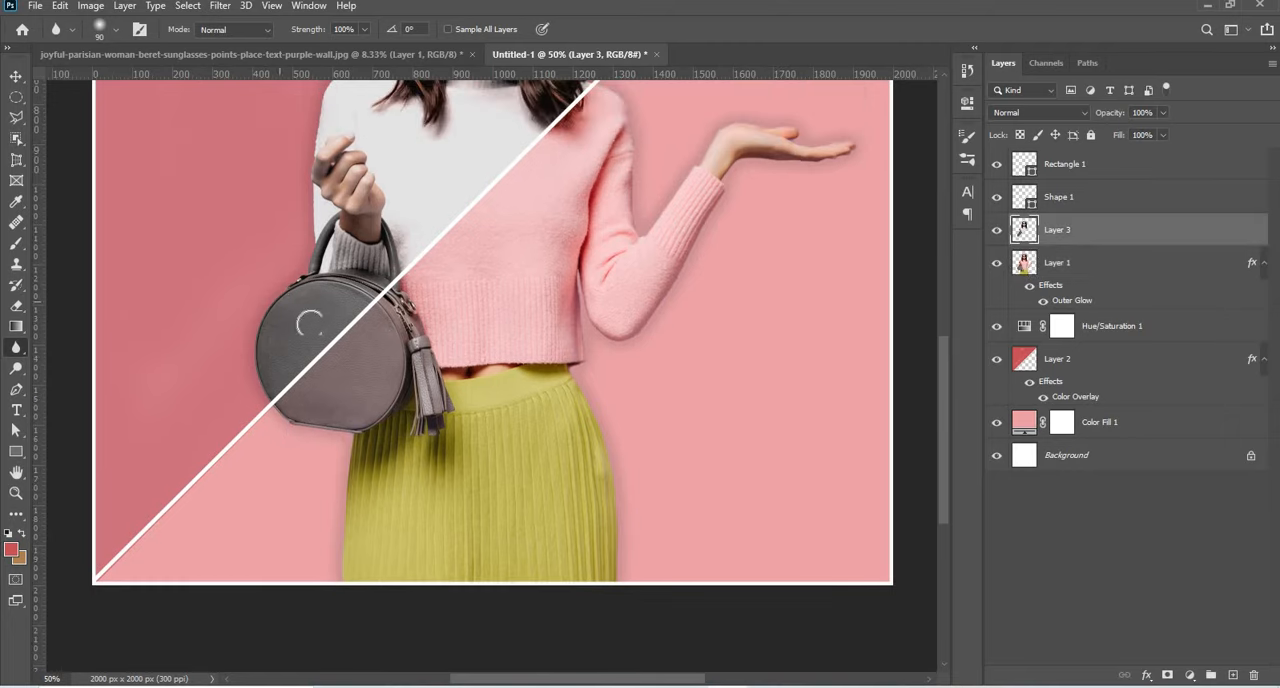
{"action": "scroll", "coordinate": [308, 318], "scroll_direction": "up", "scroll_amount": 1}
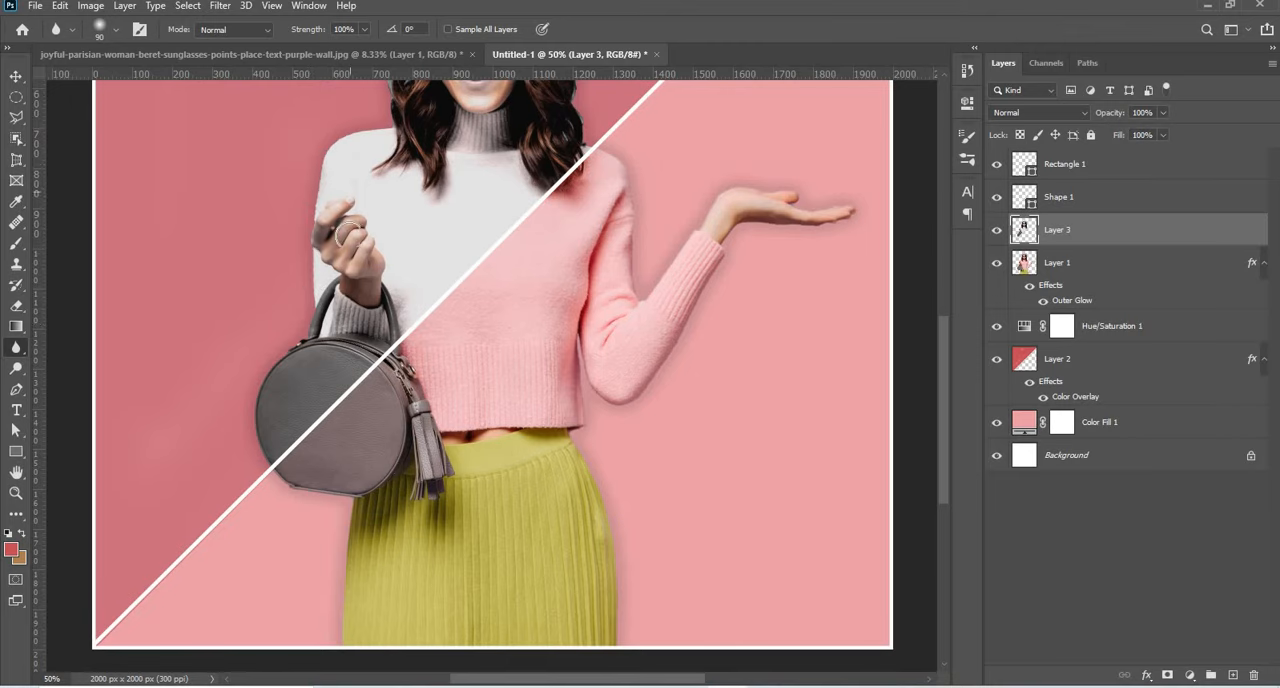
{"action": "scroll", "coordinate": [345, 220], "scroll_direction": "up", "scroll_amount": 3}
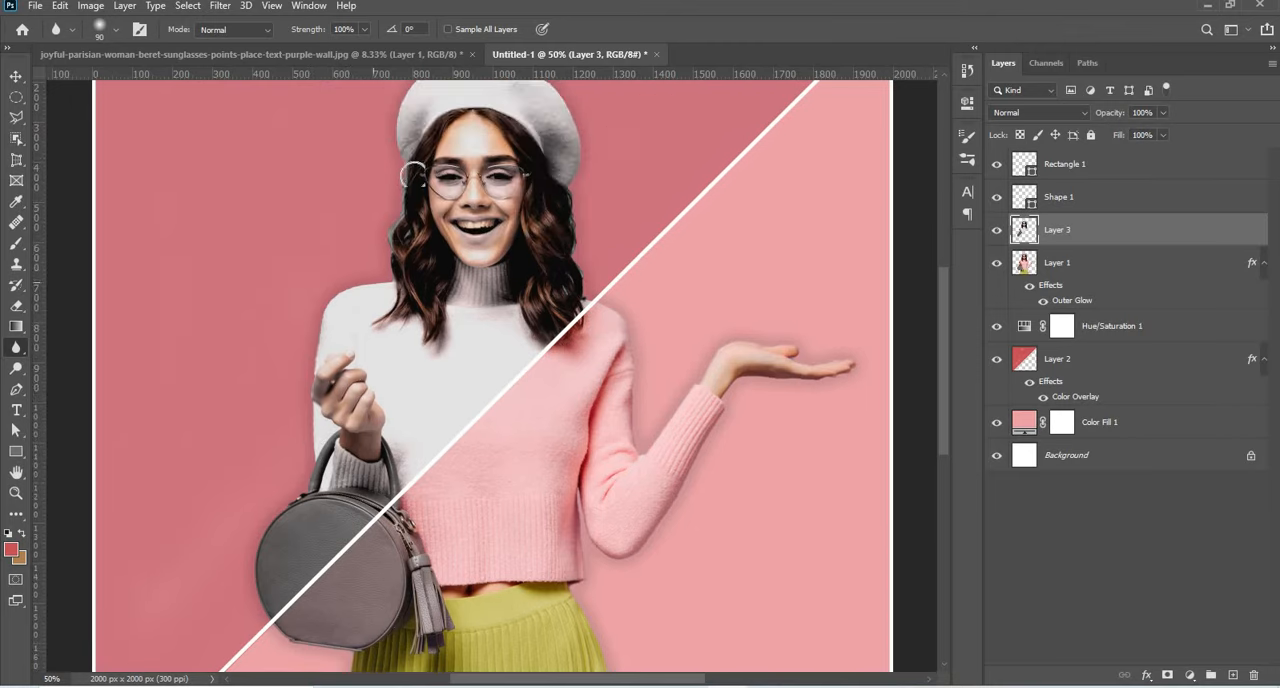
{"action": "scroll", "coordinate": [428, 255], "scroll_direction": "up", "scroll_amount": 3}
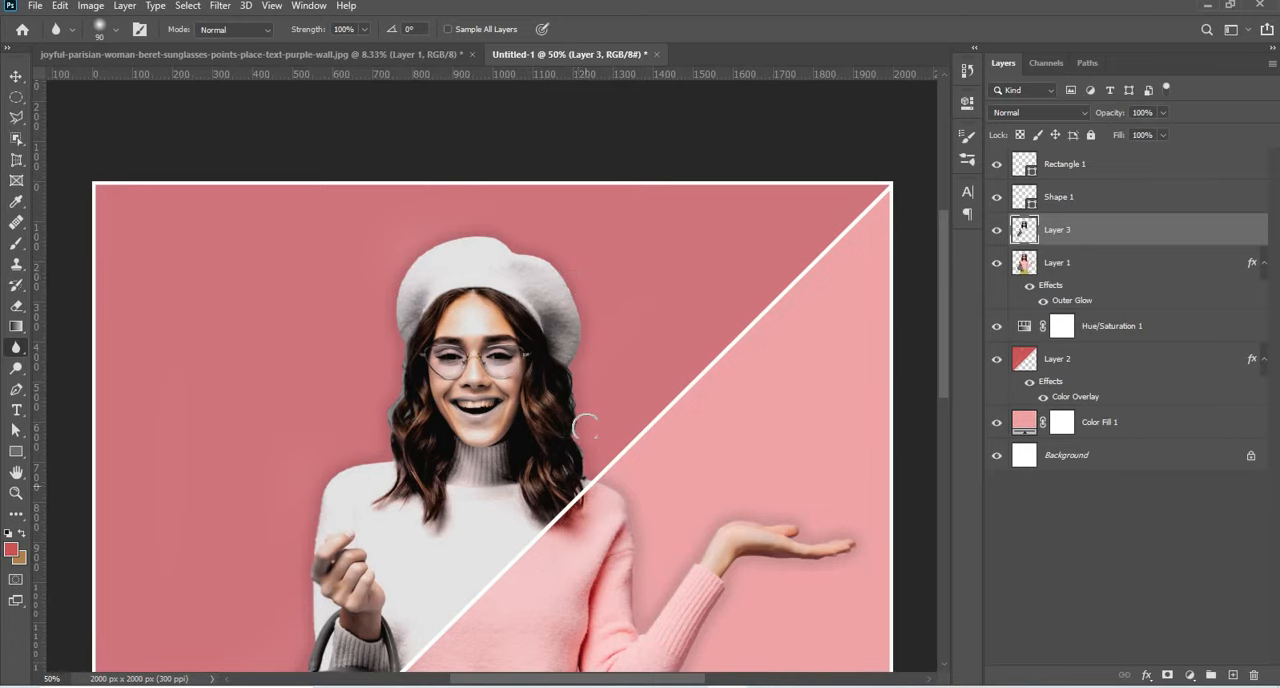
{"action": "scroll", "coordinate": [586, 428], "scroll_direction": "down", "scroll_amount": 1}
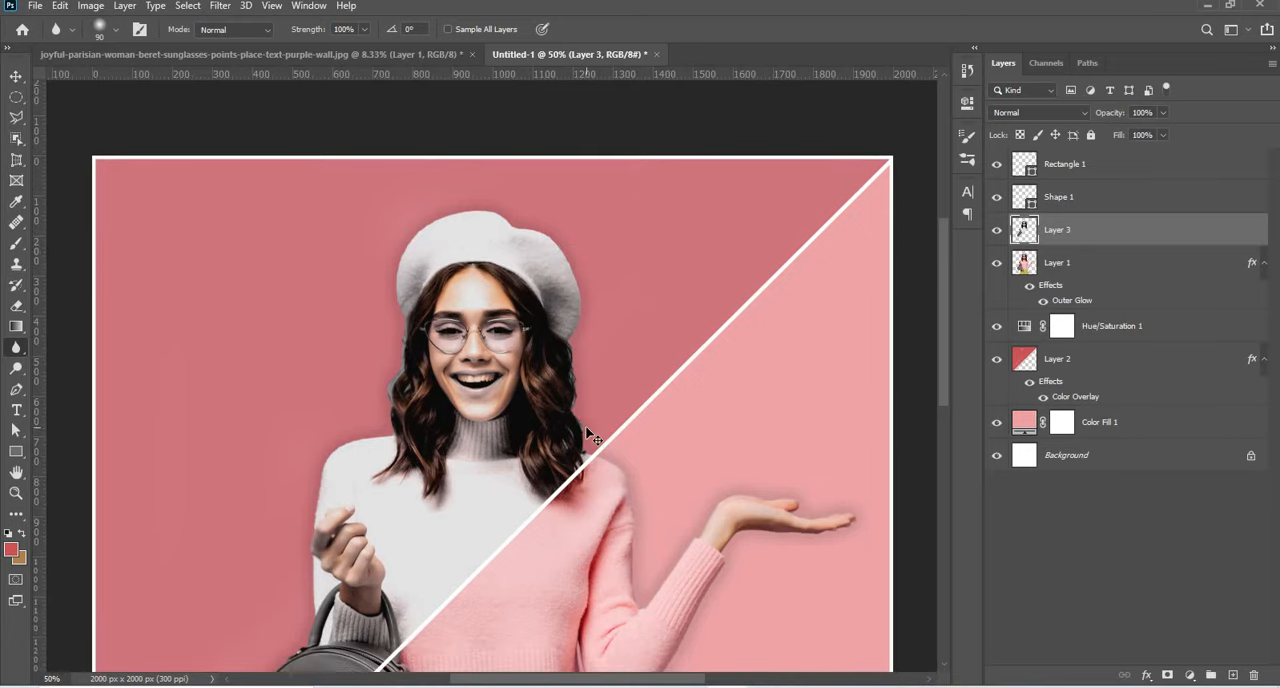
Compare the whole composite with Layer 3 hidden and shown, leaving the layer visible.
{"action": "key", "text": "ctrl+minus"}
{"action": "key", "text": "ctrl+minus"}
{"action": "key", "text": "ctrl+minus"}
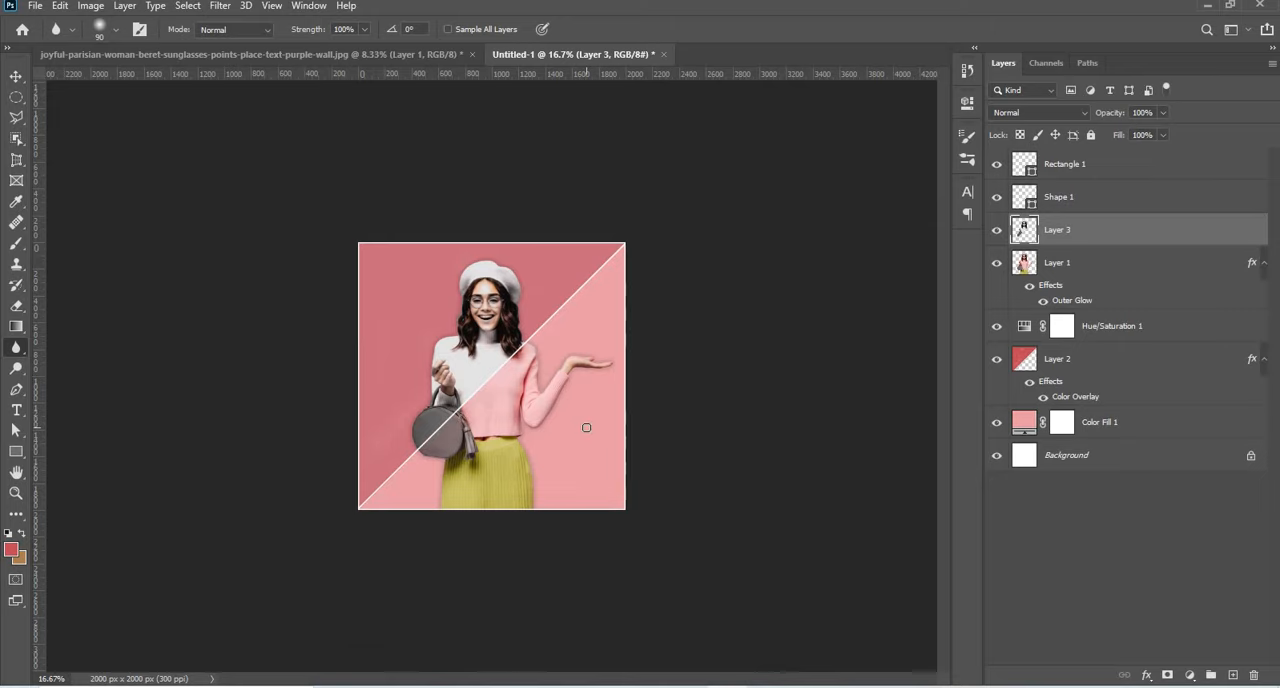
{"action": "key", "text": "ctrl+plus"}
{"action": "key", "text": "ctrl+plus"}
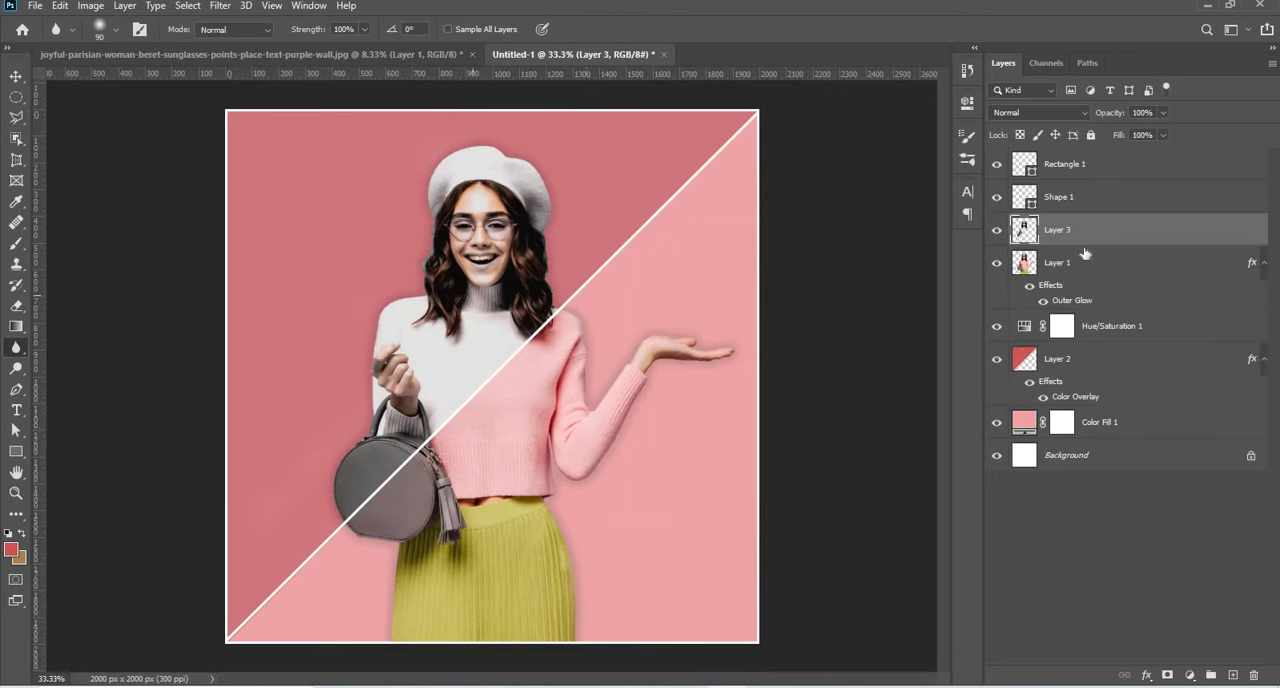
{"action": "left_click", "coordinate": [997, 230]}
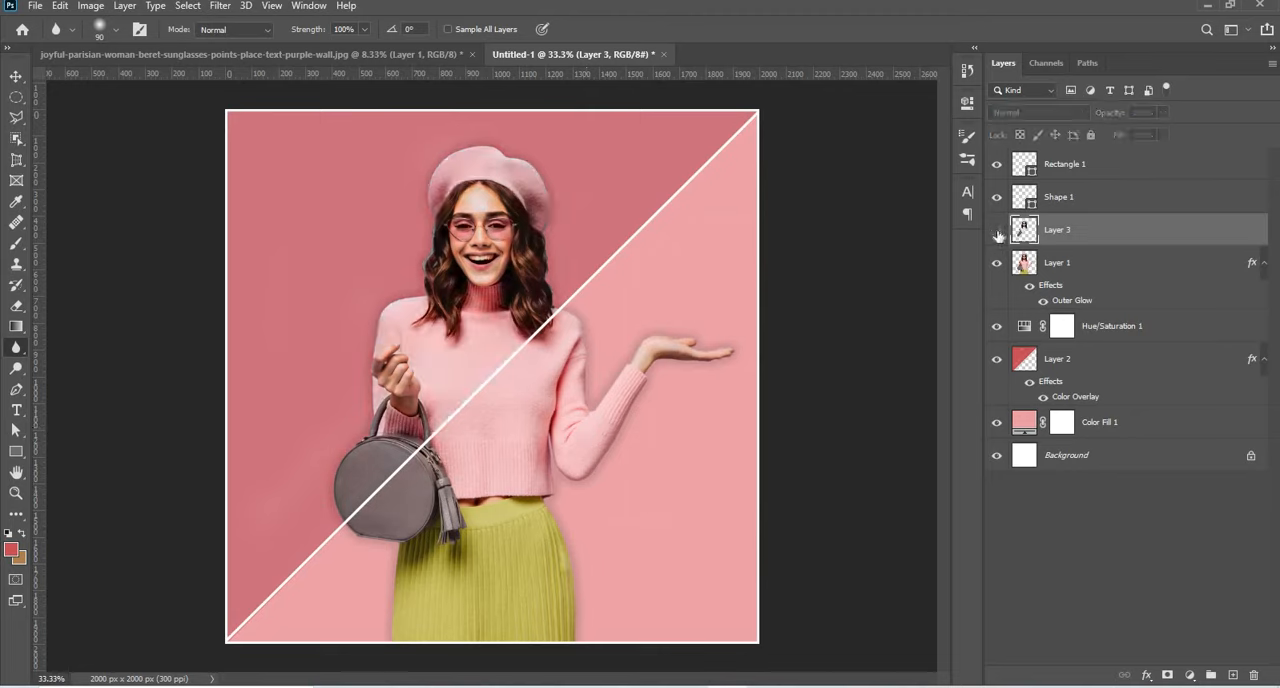
{"action": "left_click", "coordinate": [997, 230]}
{"action": "left_click", "coordinate": [997, 230]}
{"action": "left_click", "coordinate": [997, 230]}
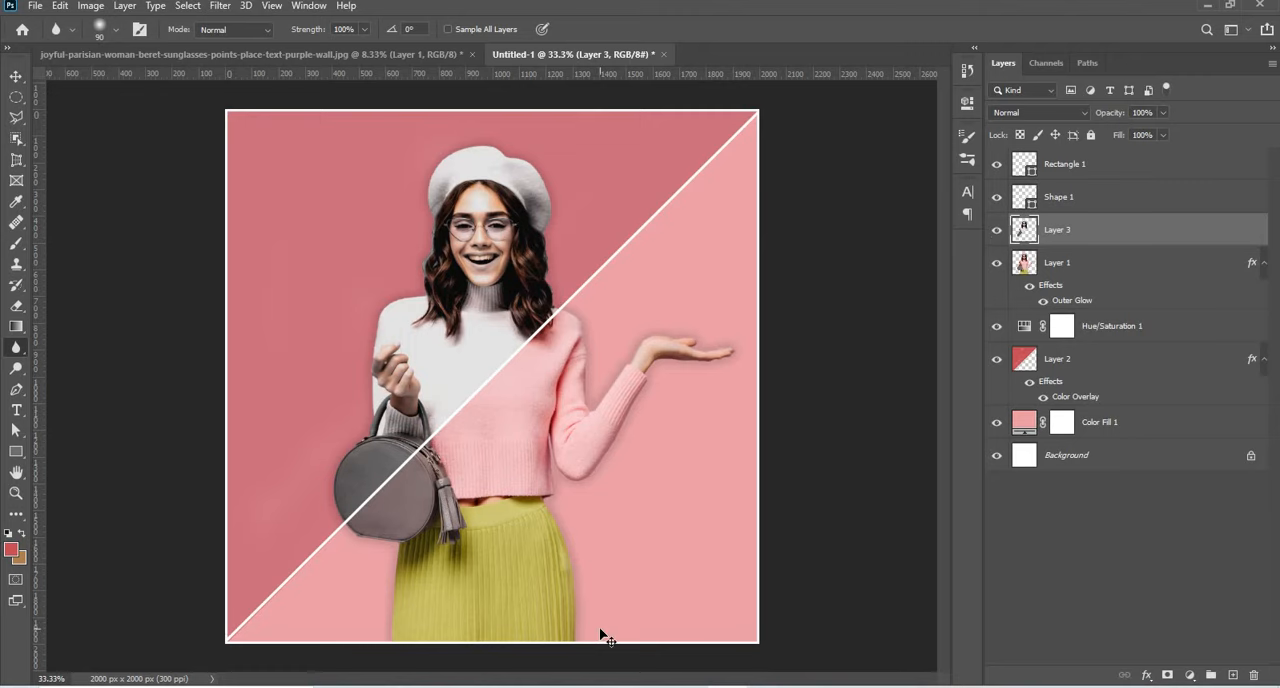
{"action": "key", "text": "ctrl+plus"}
{"action": "key", "text": "ctrl+minus"}
{"action": "key", "text": "ctrl+minus"}
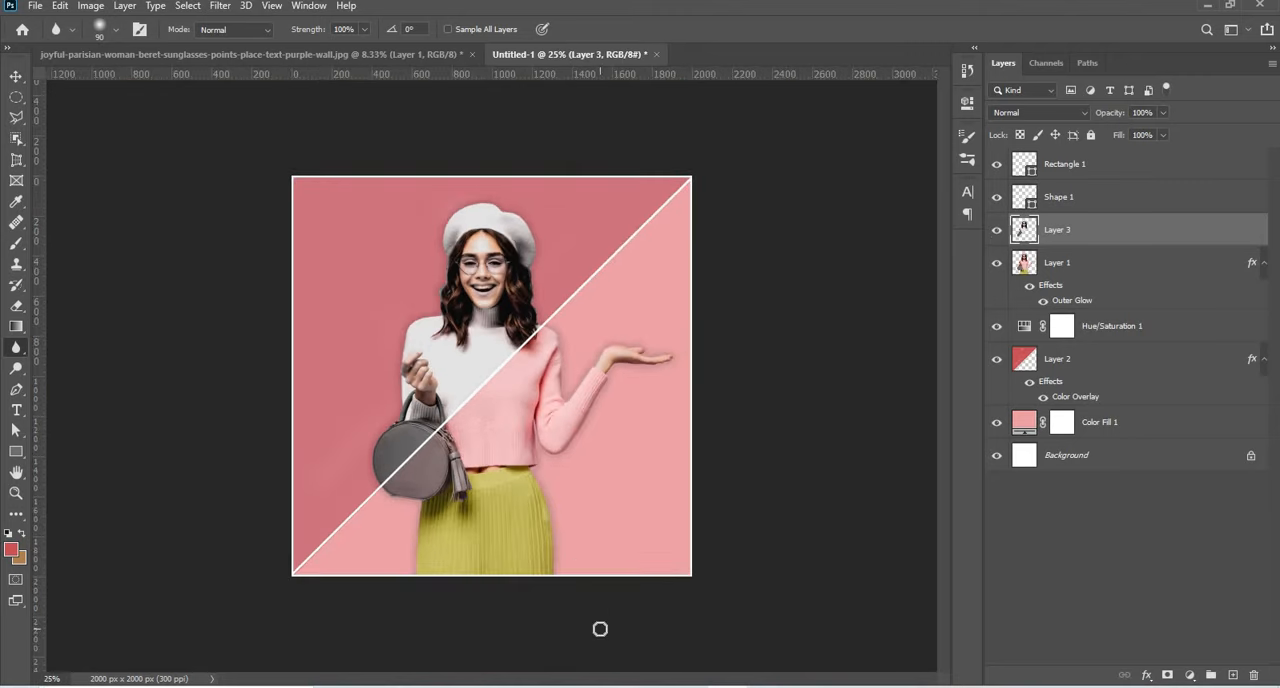